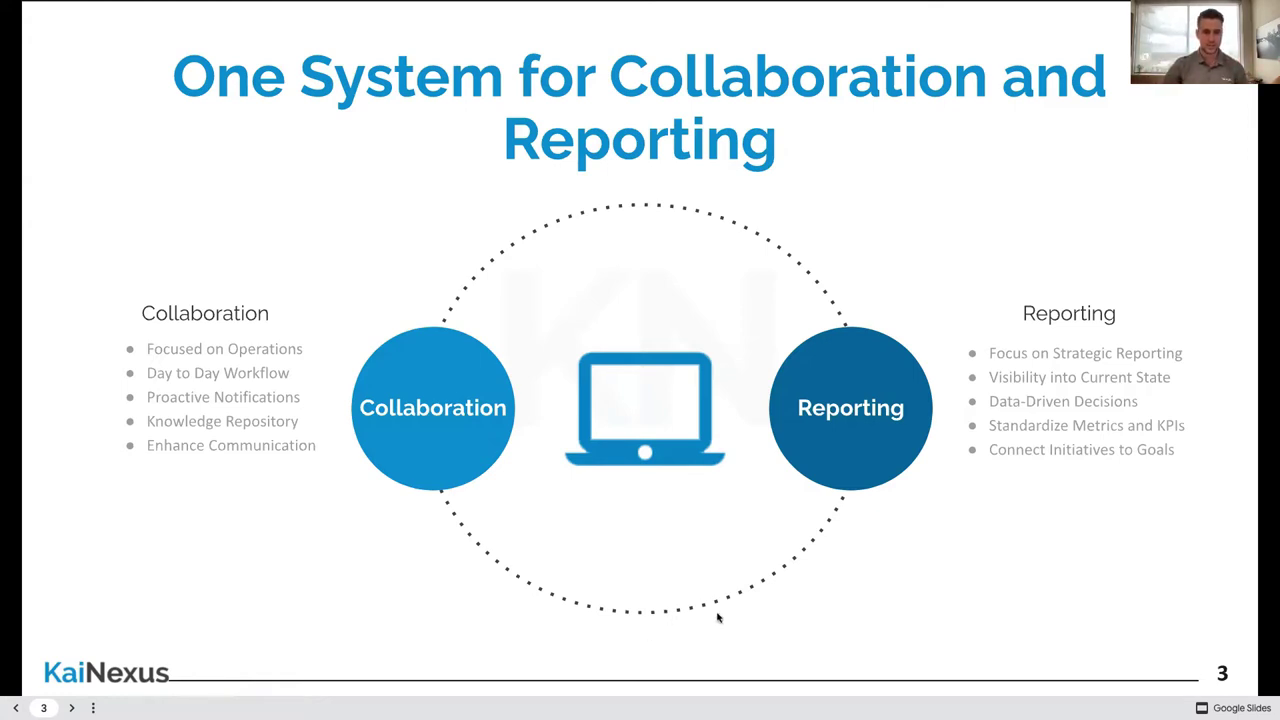
# - Advance the deck to the 'Our Customers Experience Common Challenges' slide
pyautogui.press('Right')
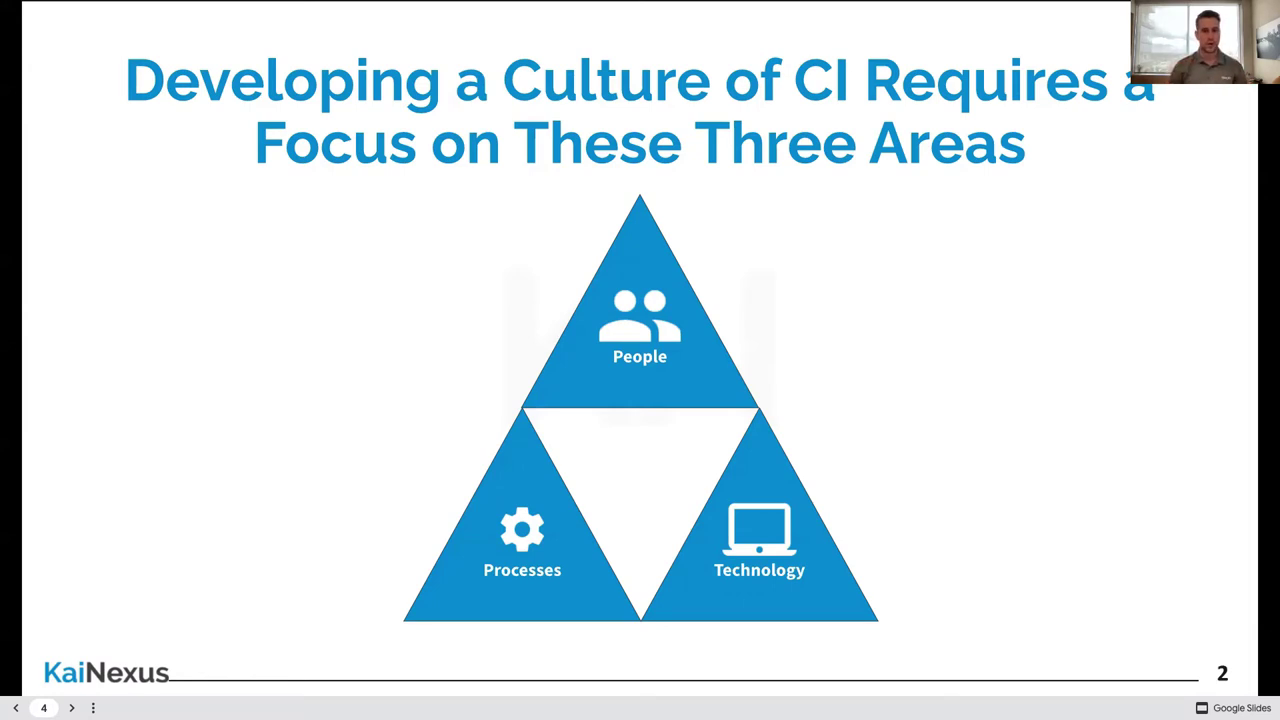
# - Leave the full-screen slideshow and get back to the KaiNexus demo welcome page
pyautogui.click(591, 649)
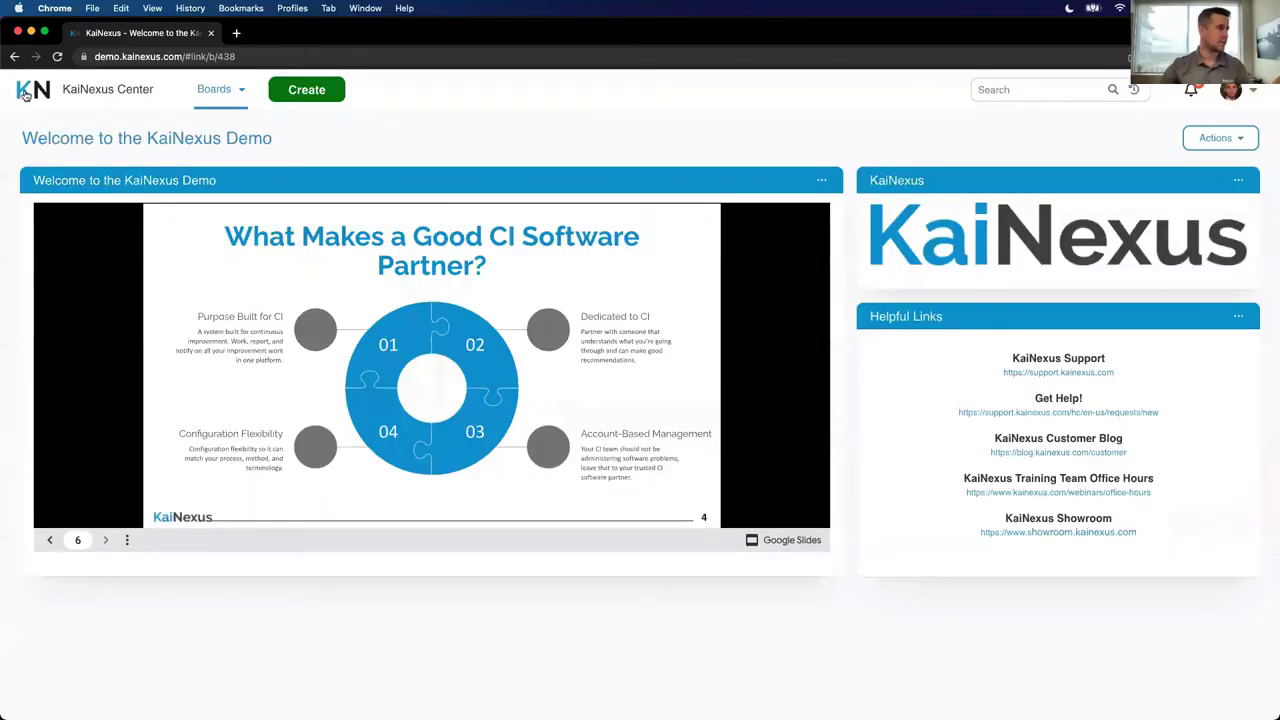
# - Return to the KaiNexus home page, My Dashboard, via the KN logo
pyautogui.click(28, 98)
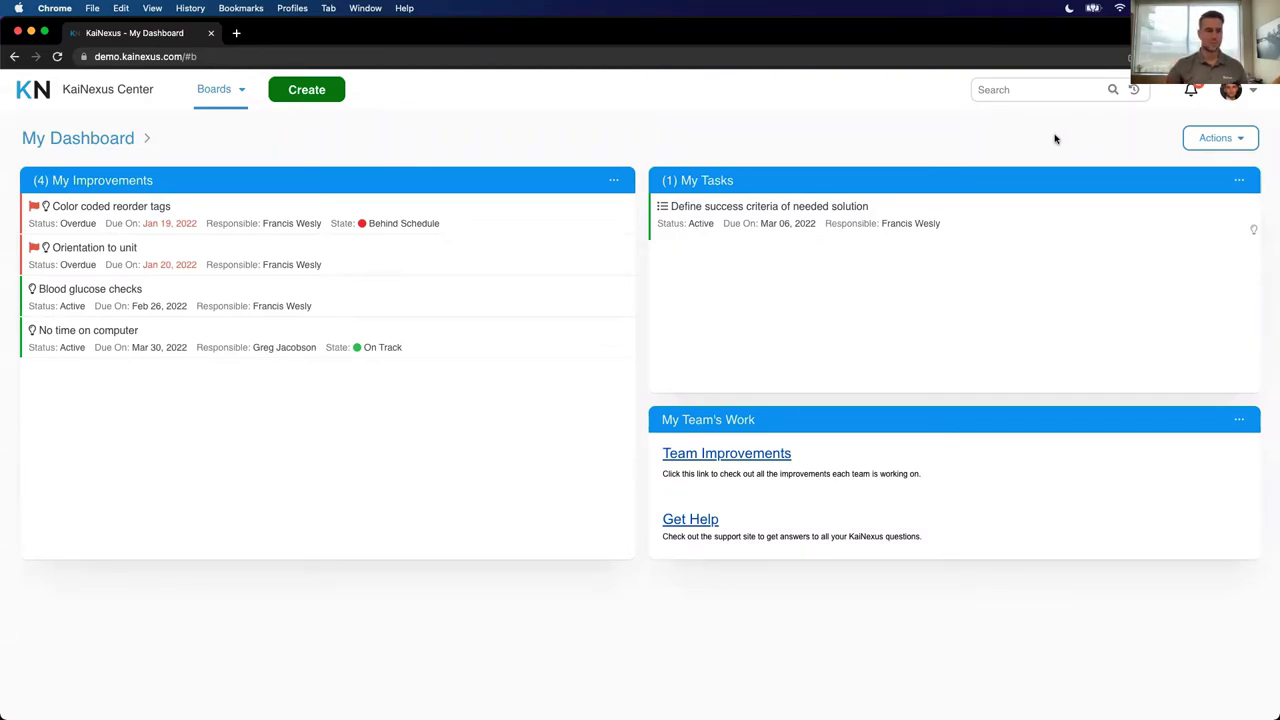
# - Start a new improvement titled 'We should move the trash can'
pyautogui.click(312, 98)
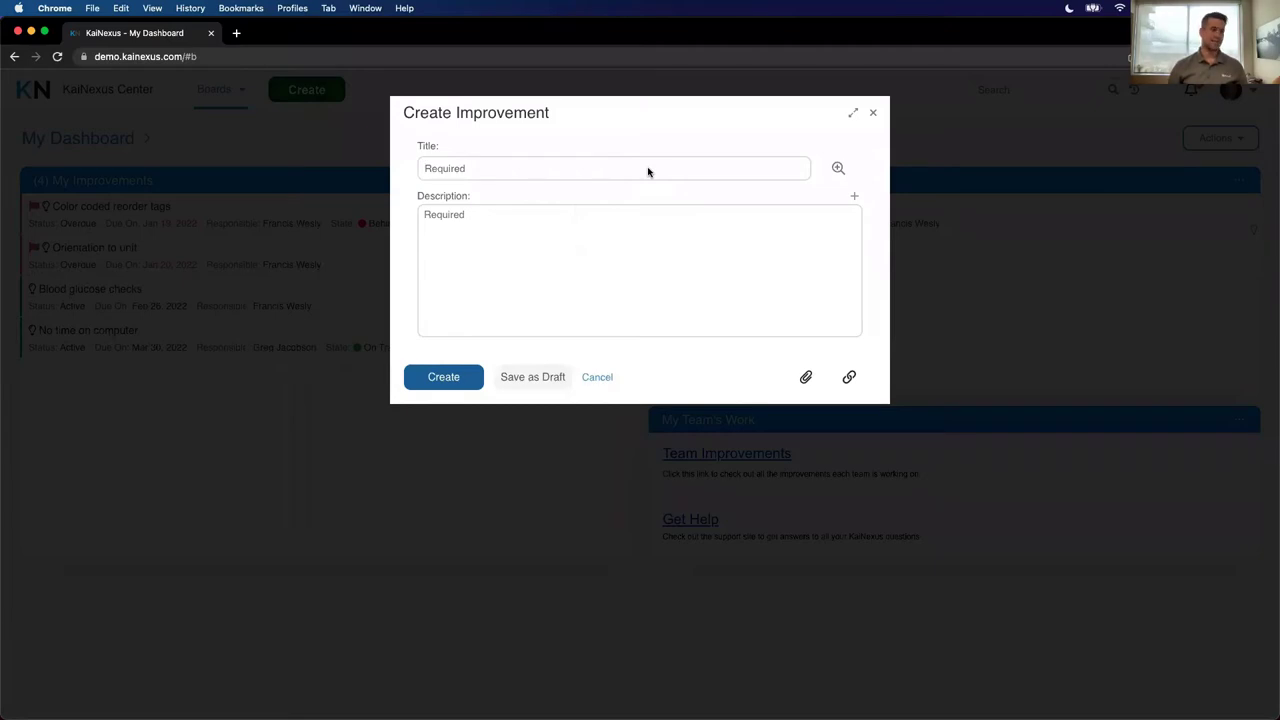
pyautogui.click(647, 171)
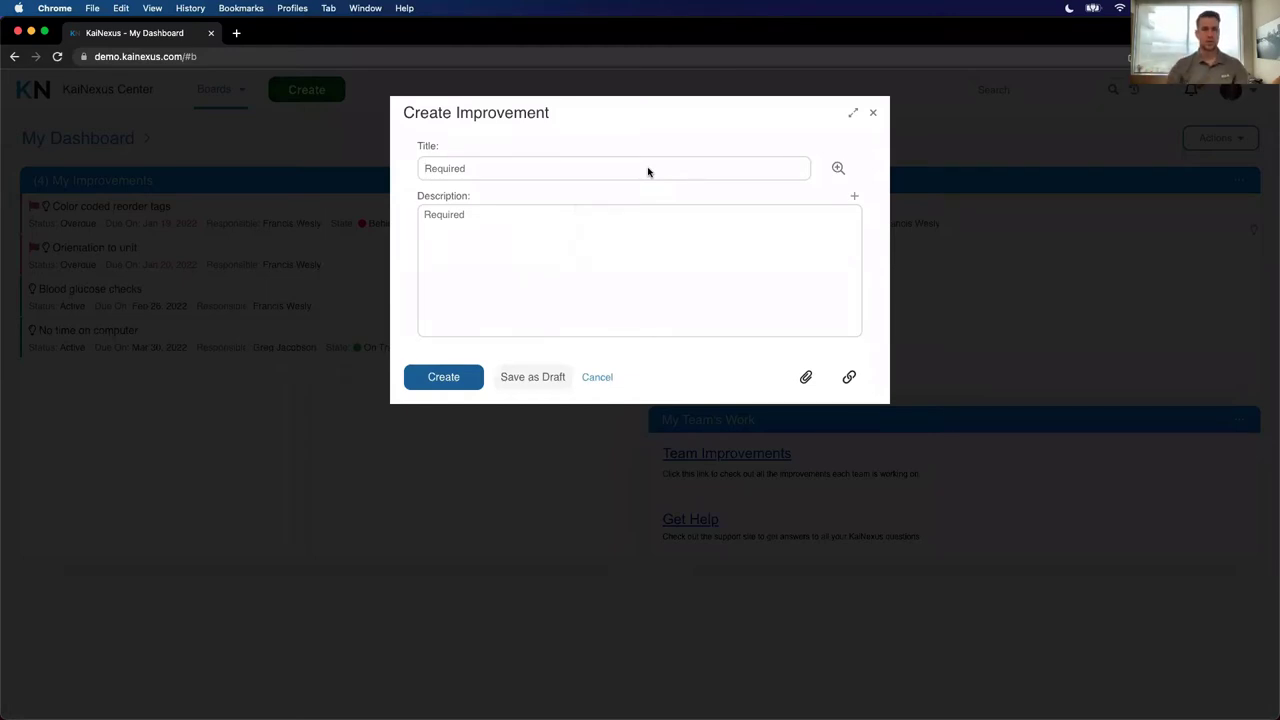
pyautogui.write('We shoul')
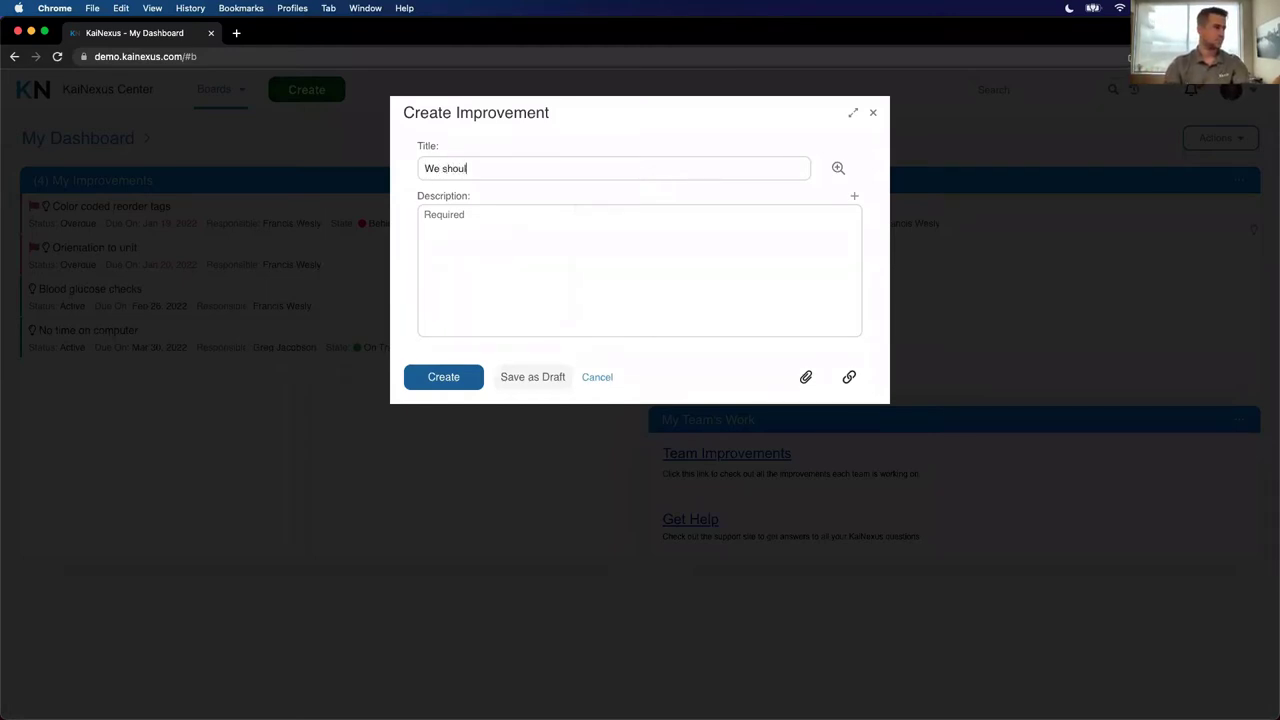
pyautogui.write('d move the trash can')
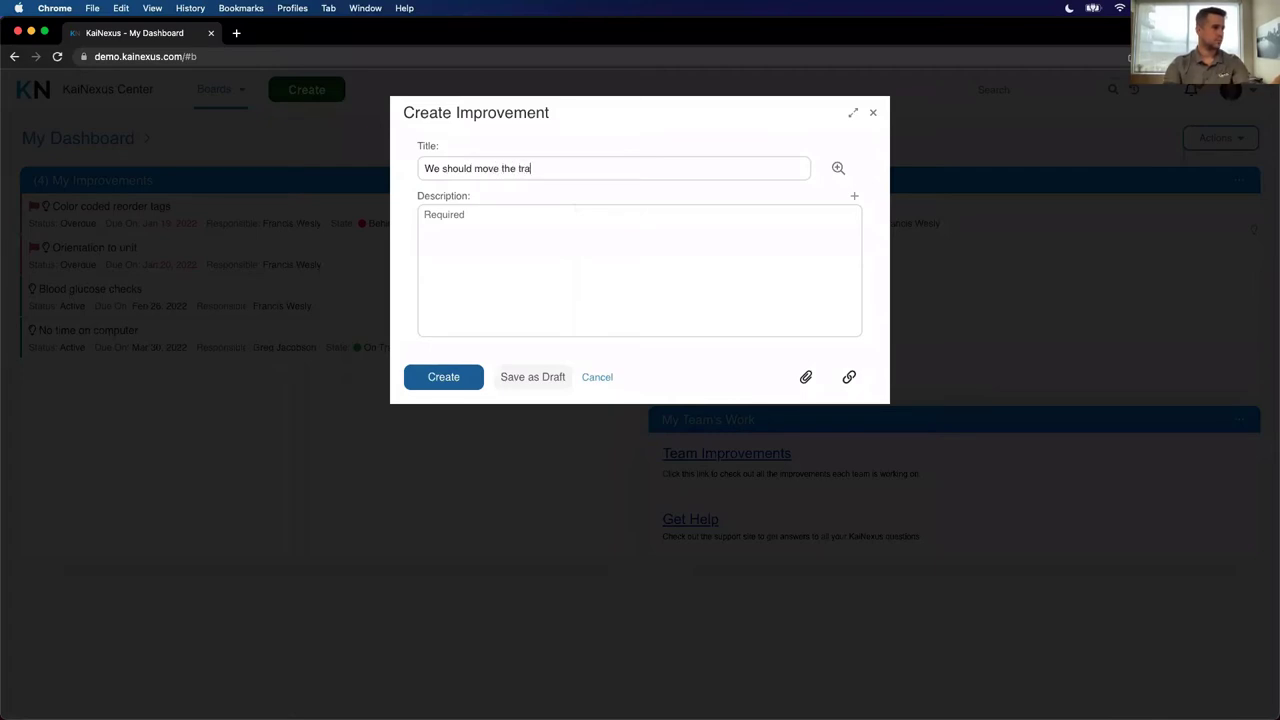
# - Describe it as 'It's dangerous and I always trip over it', fixing the 'dnagerous' typo
pyautogui.click(632, 246)
pyautogui.write("It's dnagerous and I ")
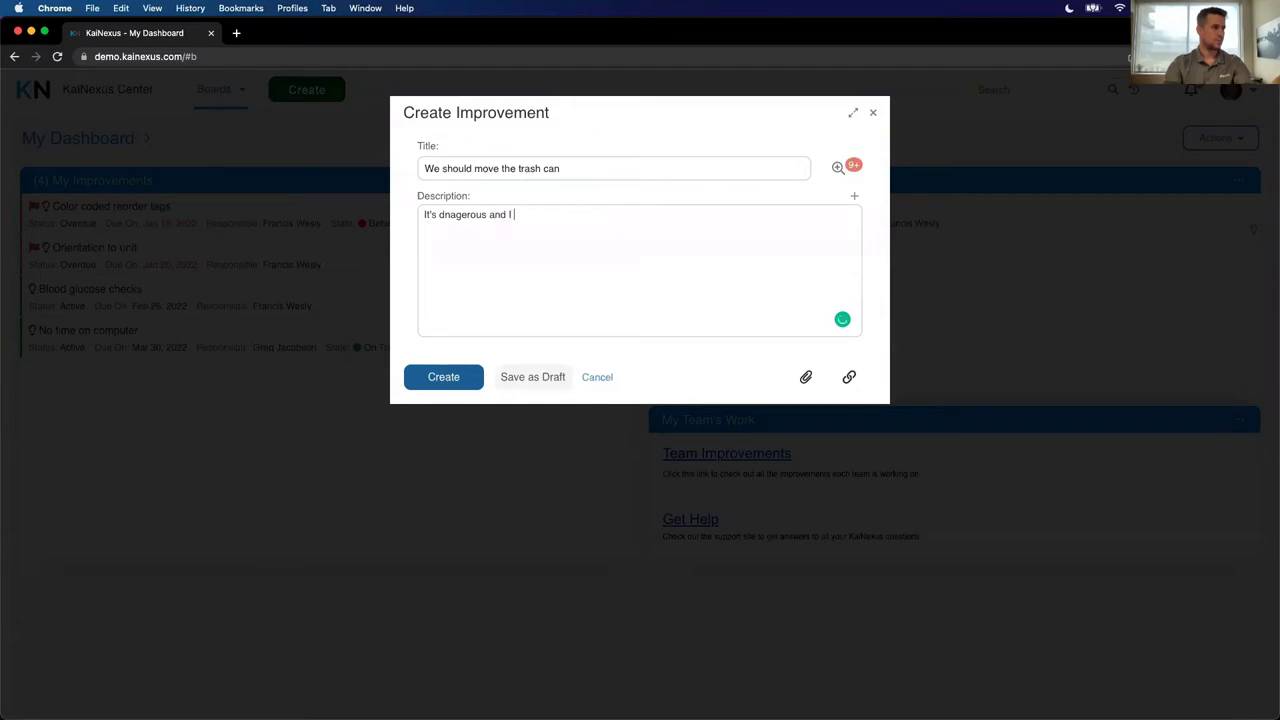
pyautogui.write('always trip over it')
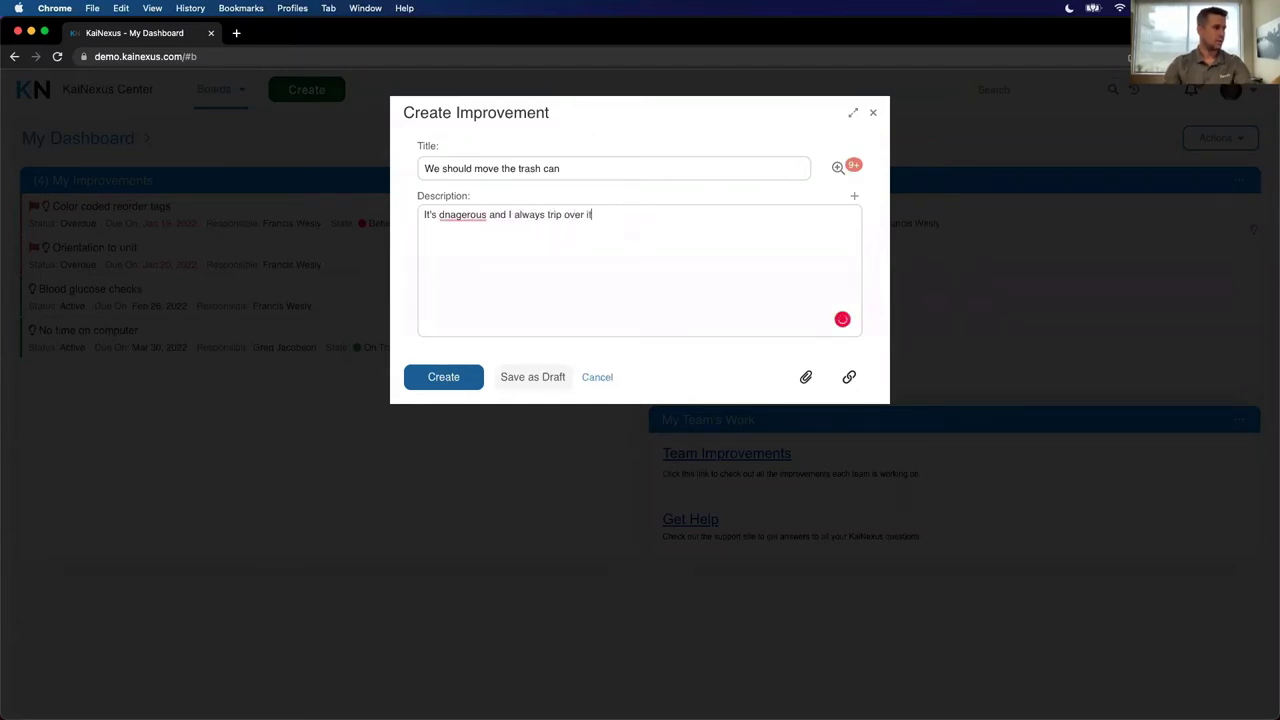
pyautogui.press('super+a')
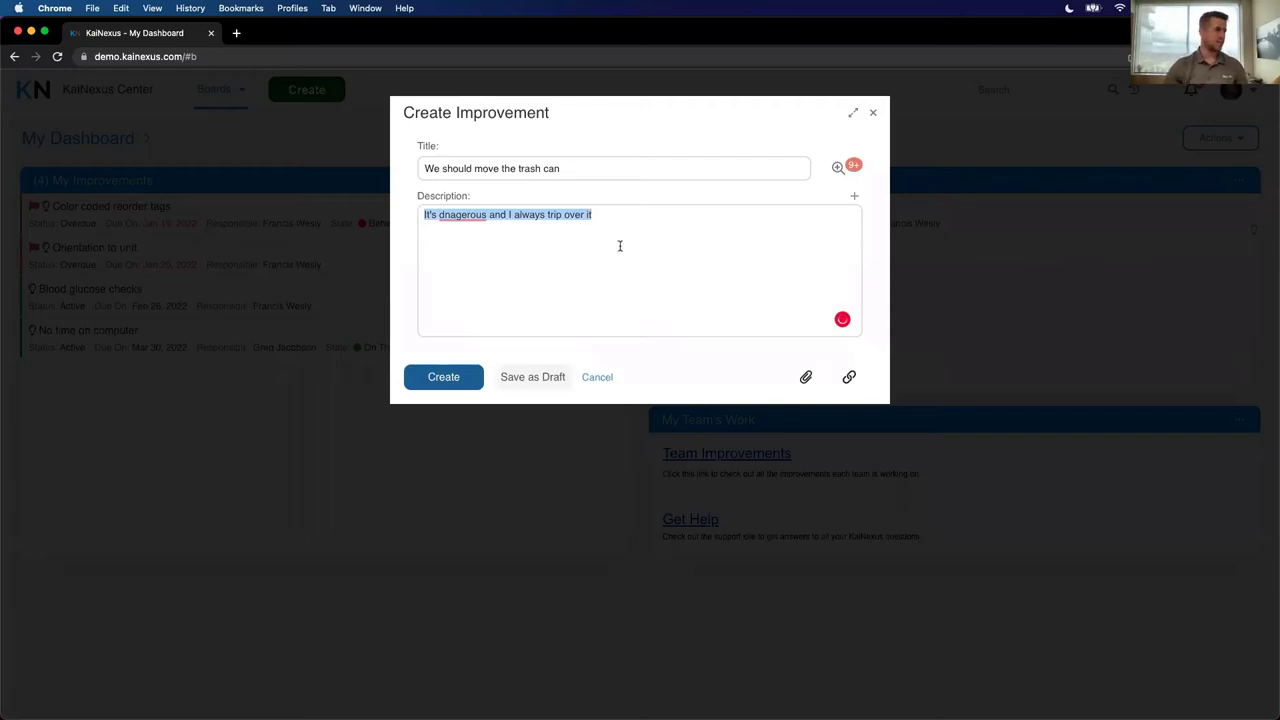
pyautogui.click(651, 237)
pyautogui.moveTo(465, 215)
pyautogui.click(489, 238)
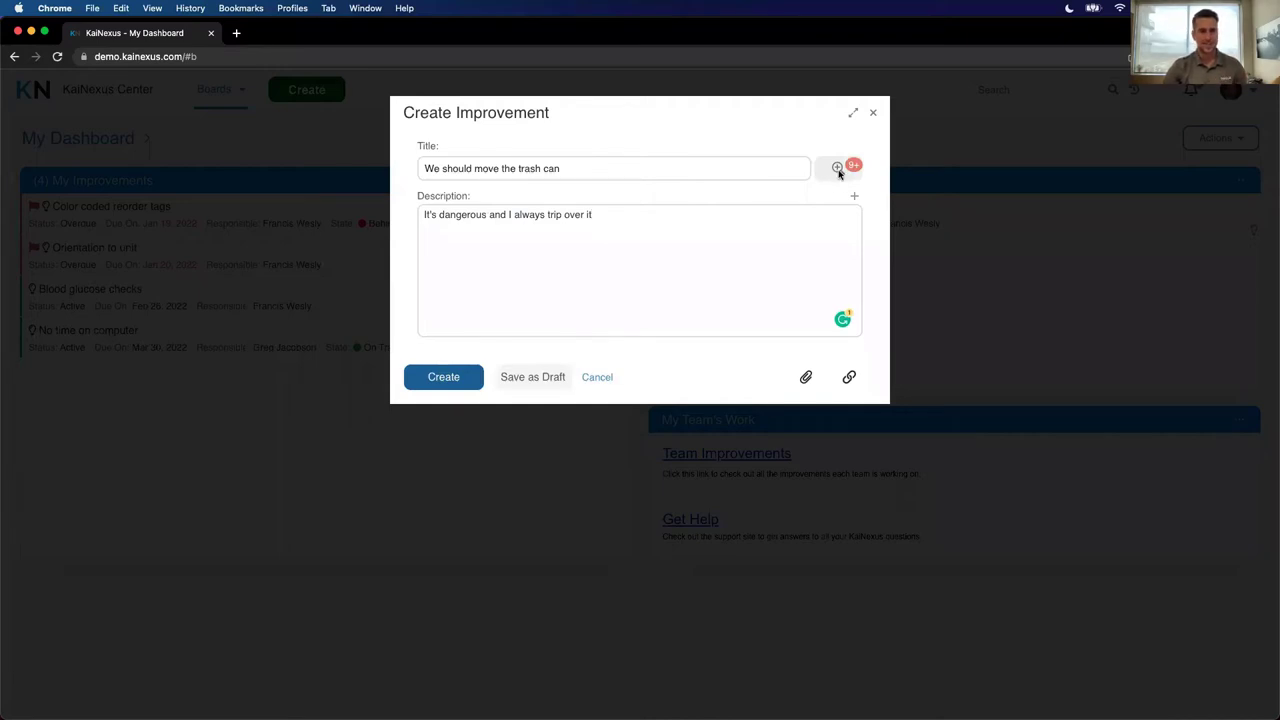
# - Create the improvement and close the Success dialog listing the six notified people
pyautogui.click(449, 376)
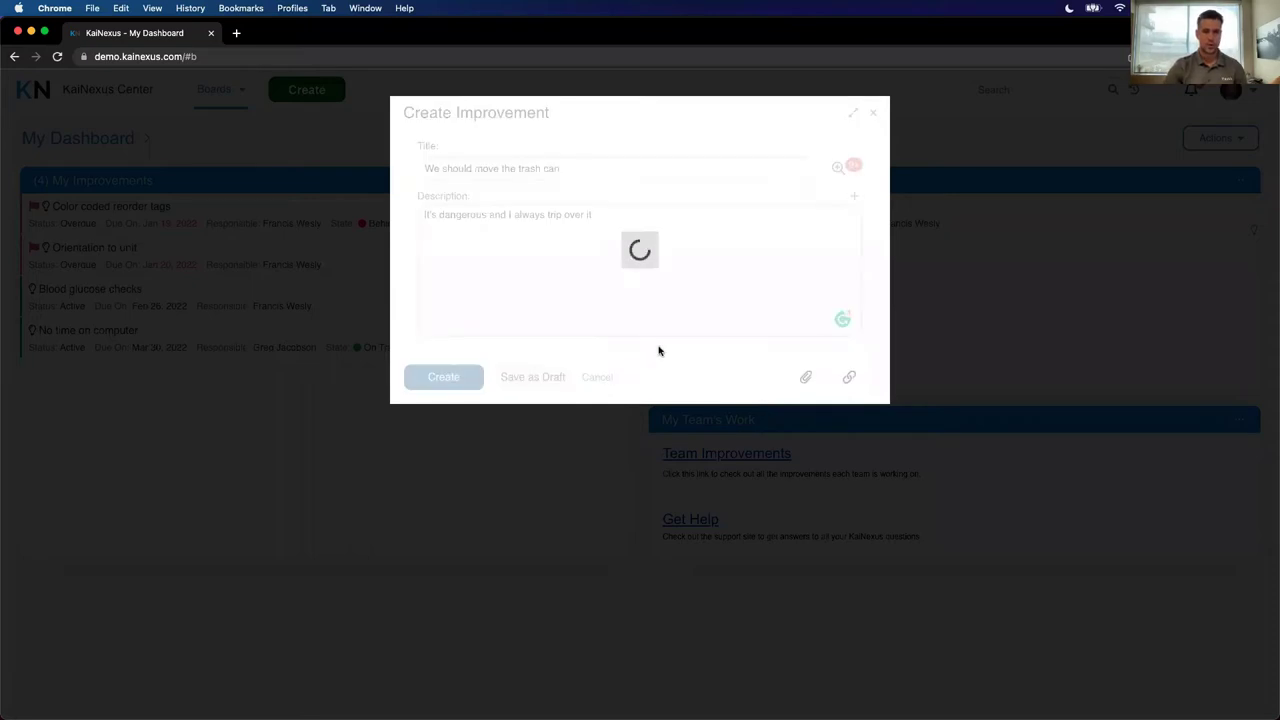
pyautogui.moveTo(594, 294); pyautogui.dragTo(530, 227)
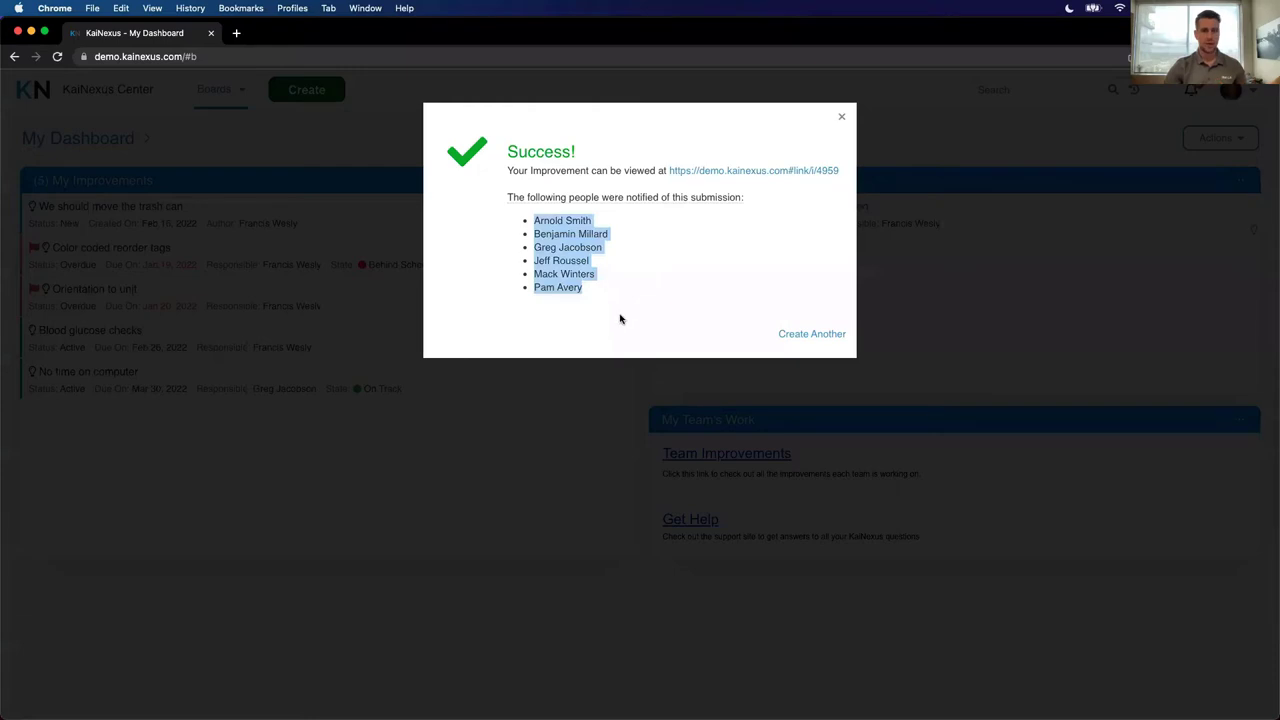
pyautogui.click(845, 119)
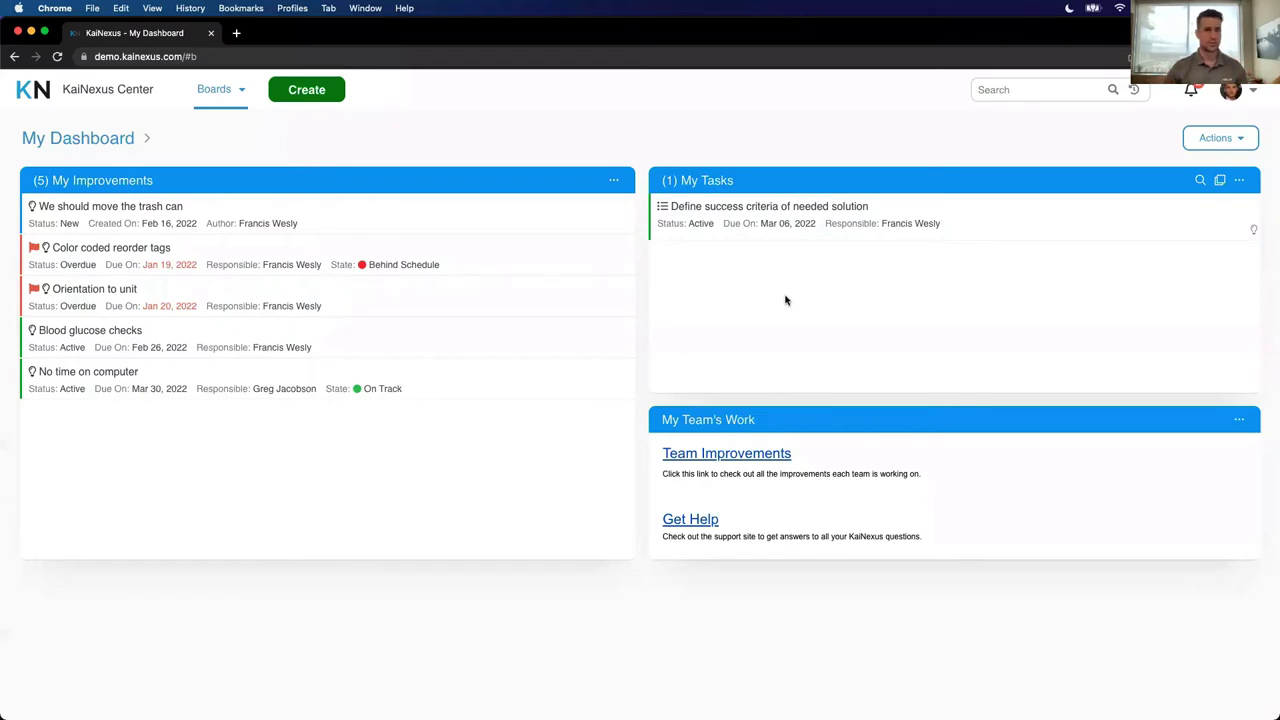
# - Switch to the other team member's account and review its three notifications, including the trash-can idea
pyautogui.click(1254, 100)
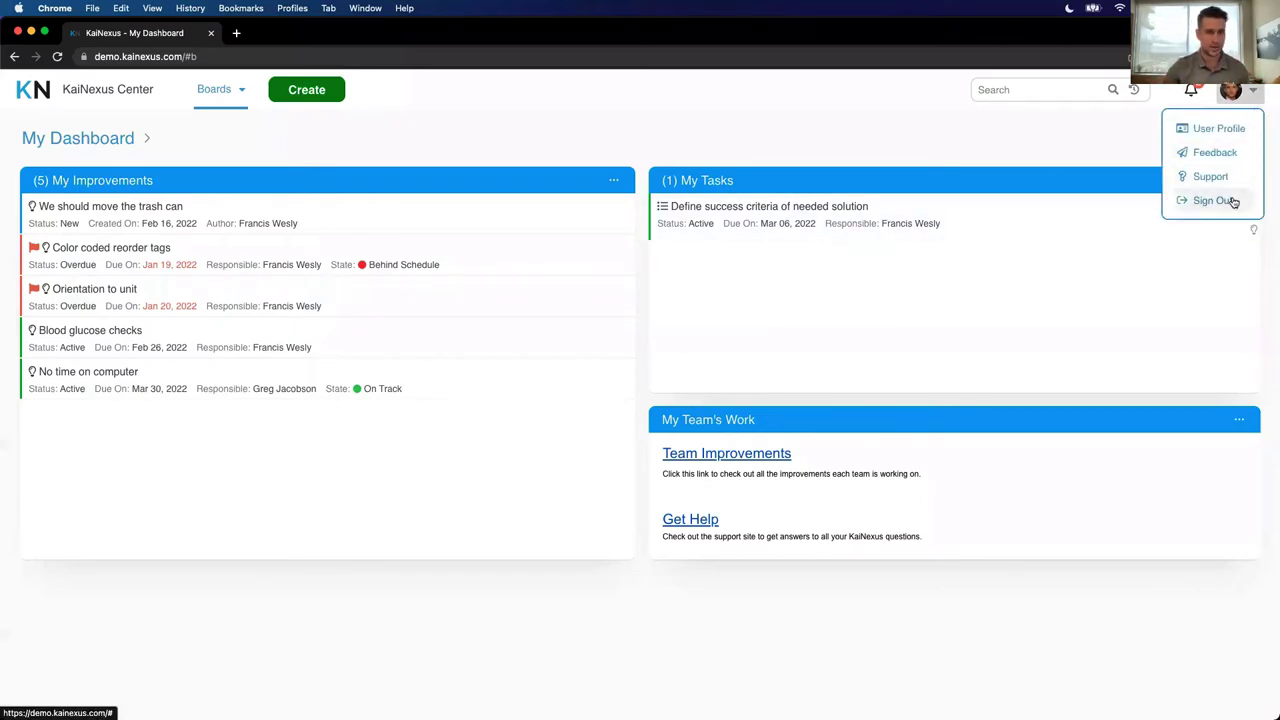
pyautogui.click(1231, 200)
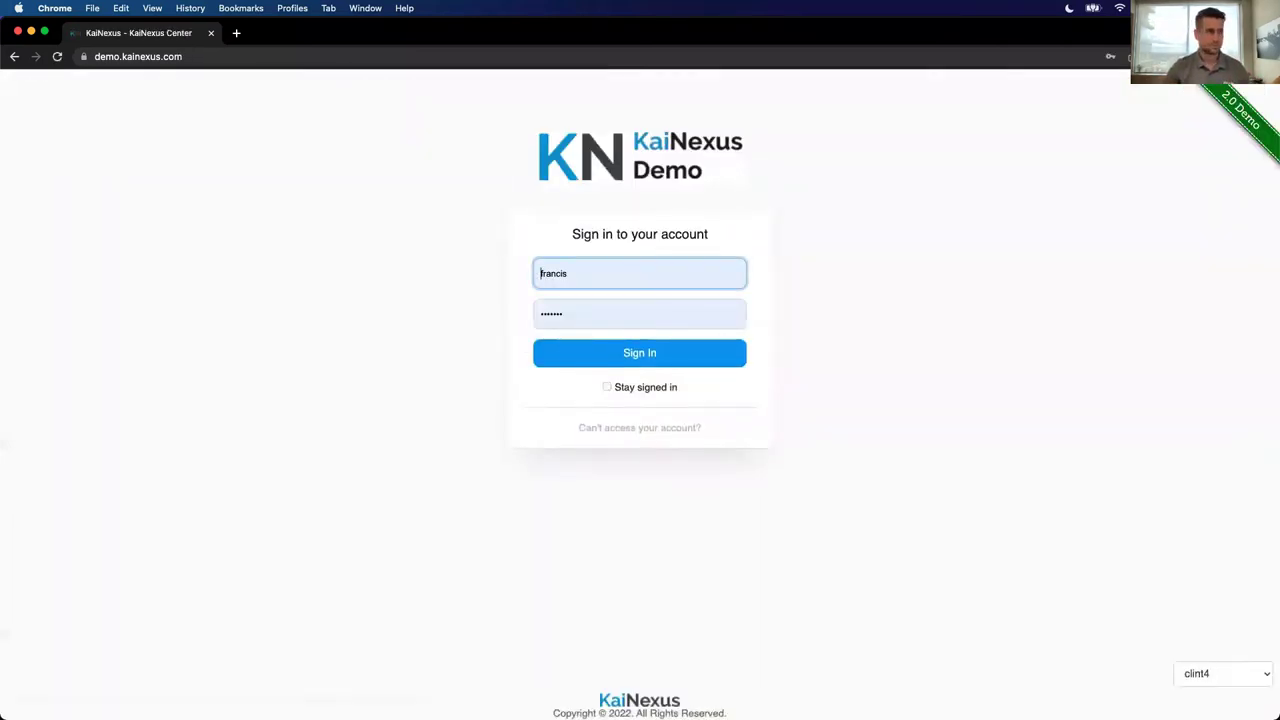
pyautogui.doubleClick(606, 262)
pyautogui.write('greg')
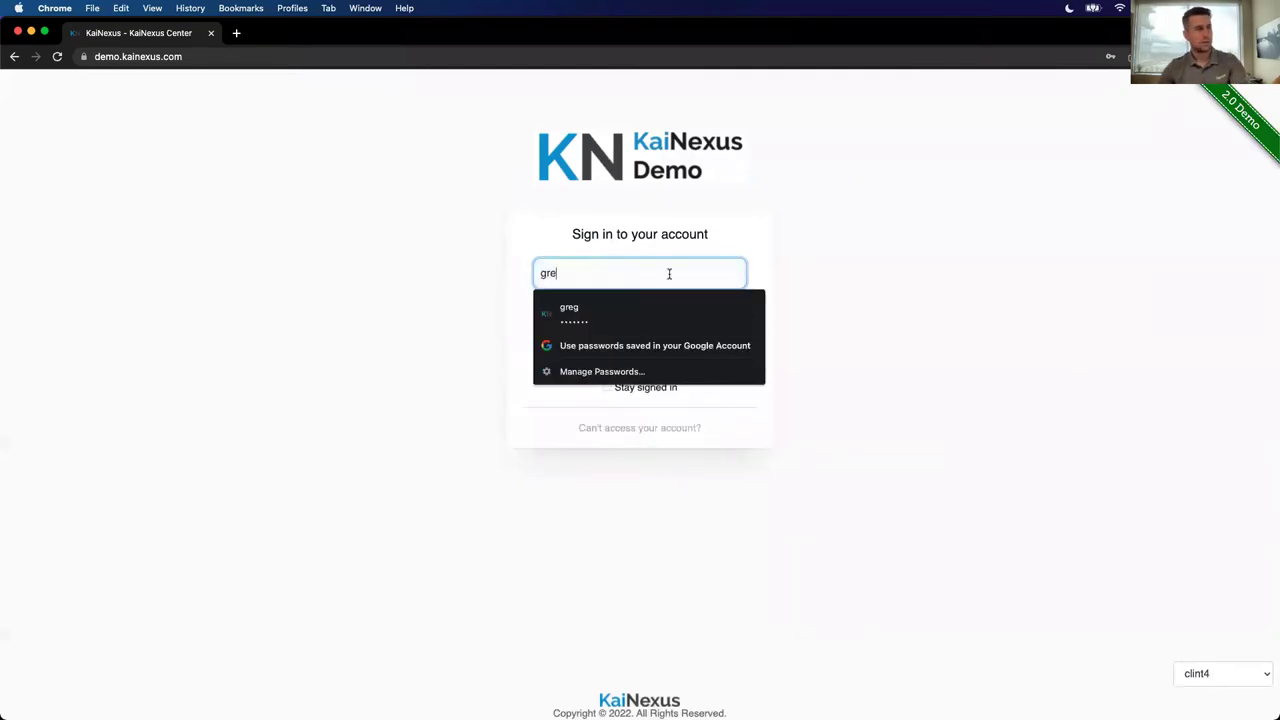
pyautogui.click(715, 306)
pyautogui.click(710, 355)
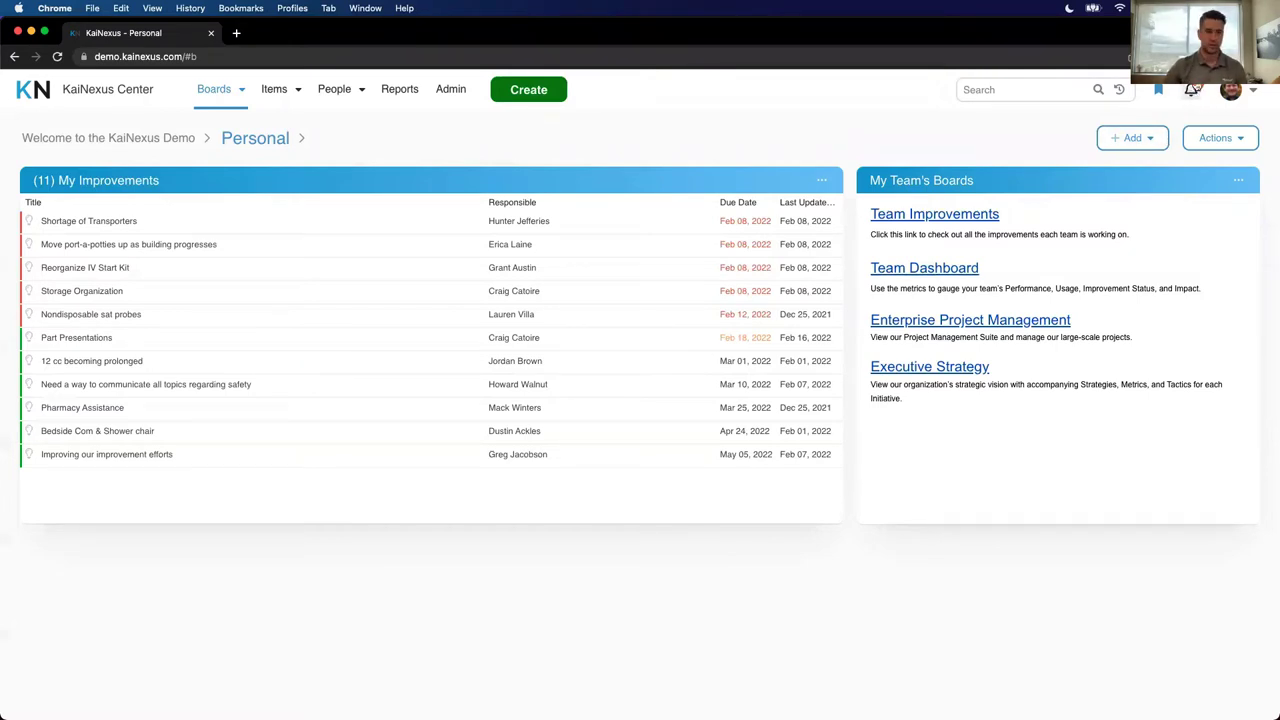
pyautogui.click(1191, 90)
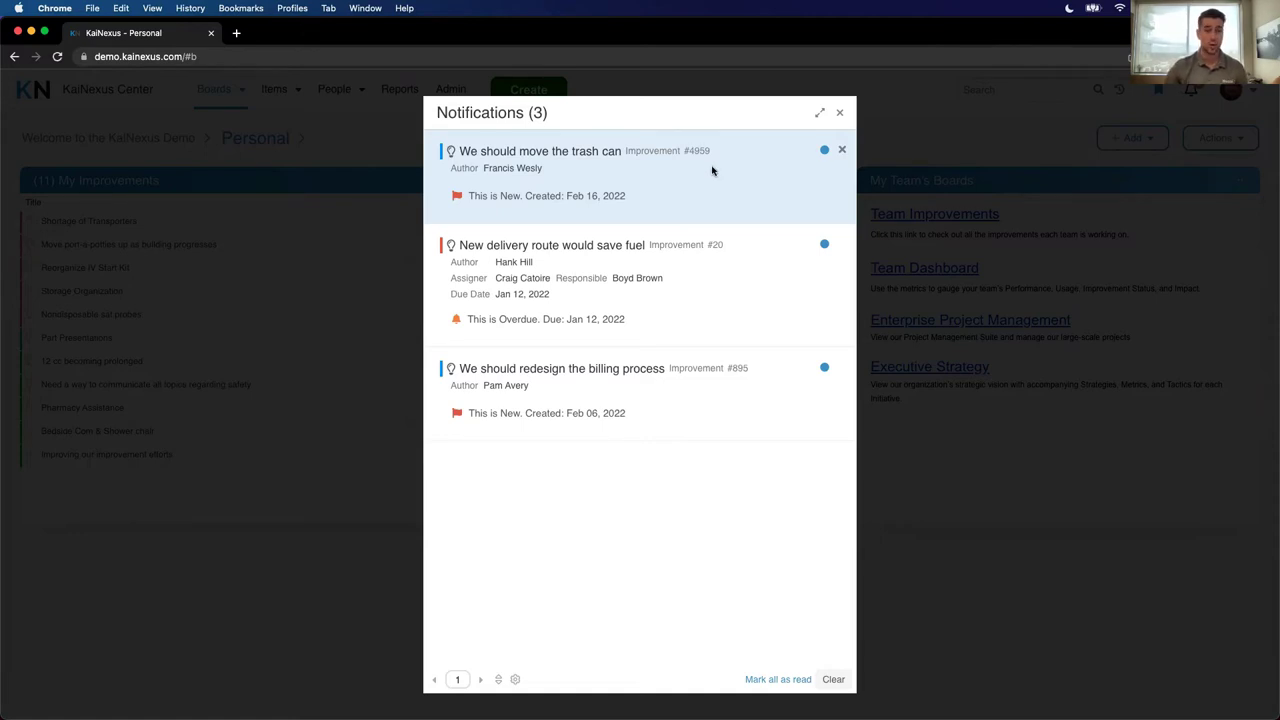
pyautogui.click(841, 117)
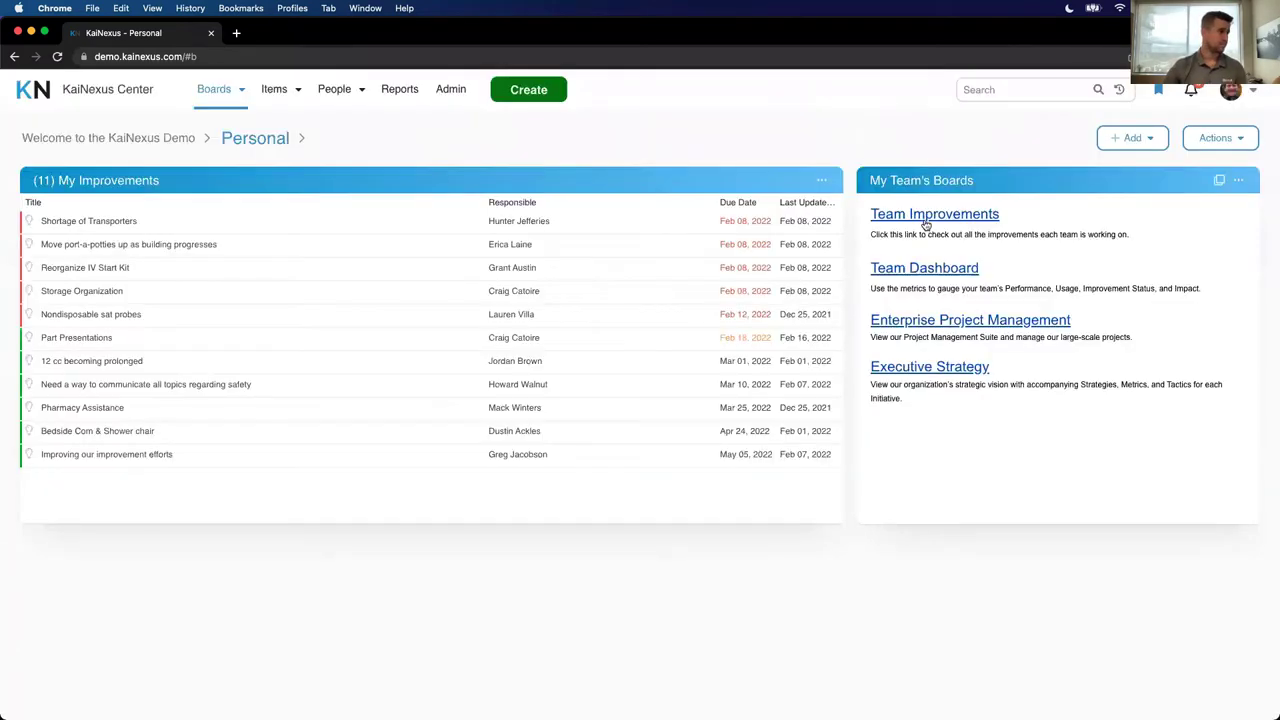
# - Open the Team Improvements Huddle Board with the Locations tree hidden, then open the trash-can idea
pyautogui.click(924, 217)
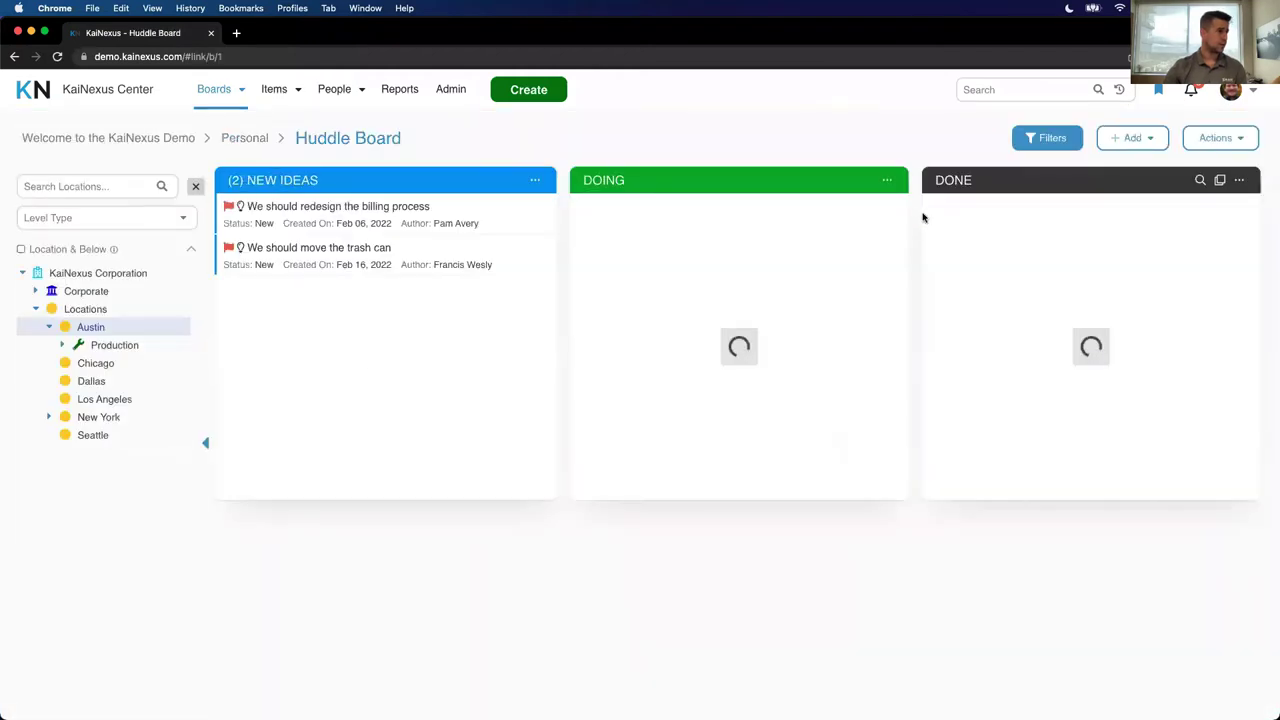
pyautogui.click(206, 443)
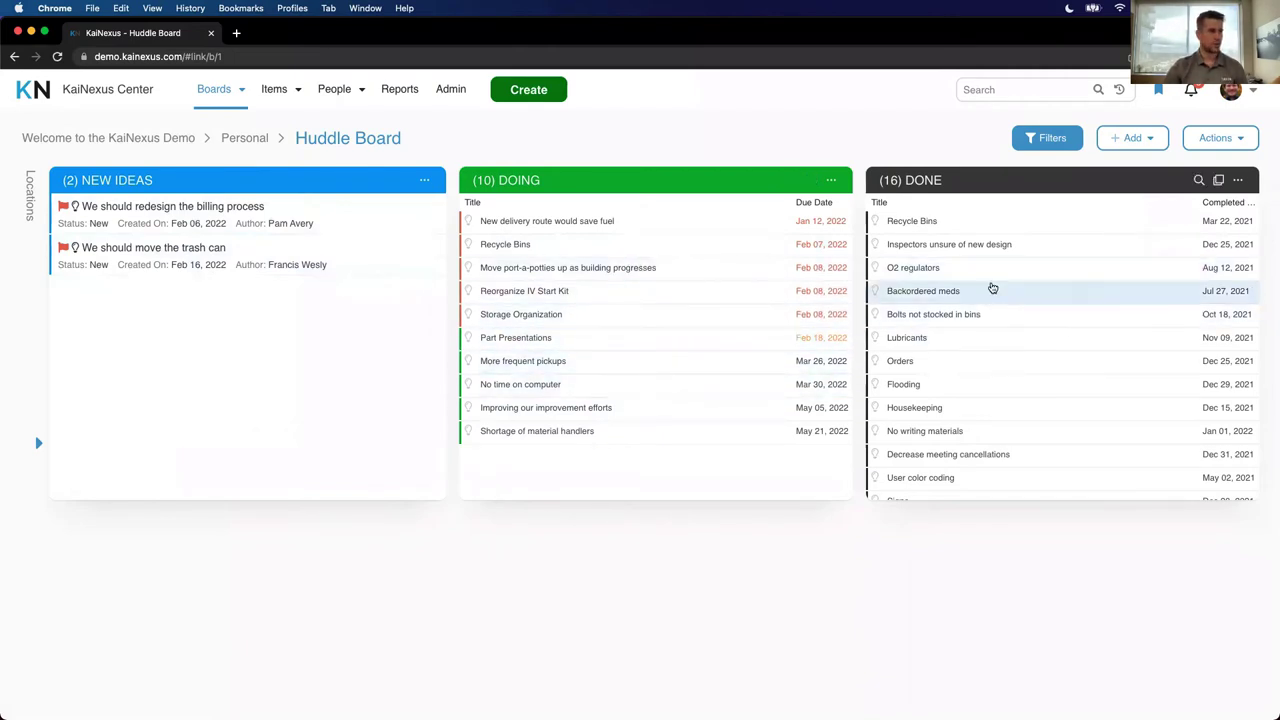
pyautogui.scroll(-3, 991, 300)
pyautogui.scroll(3, 992, 315)
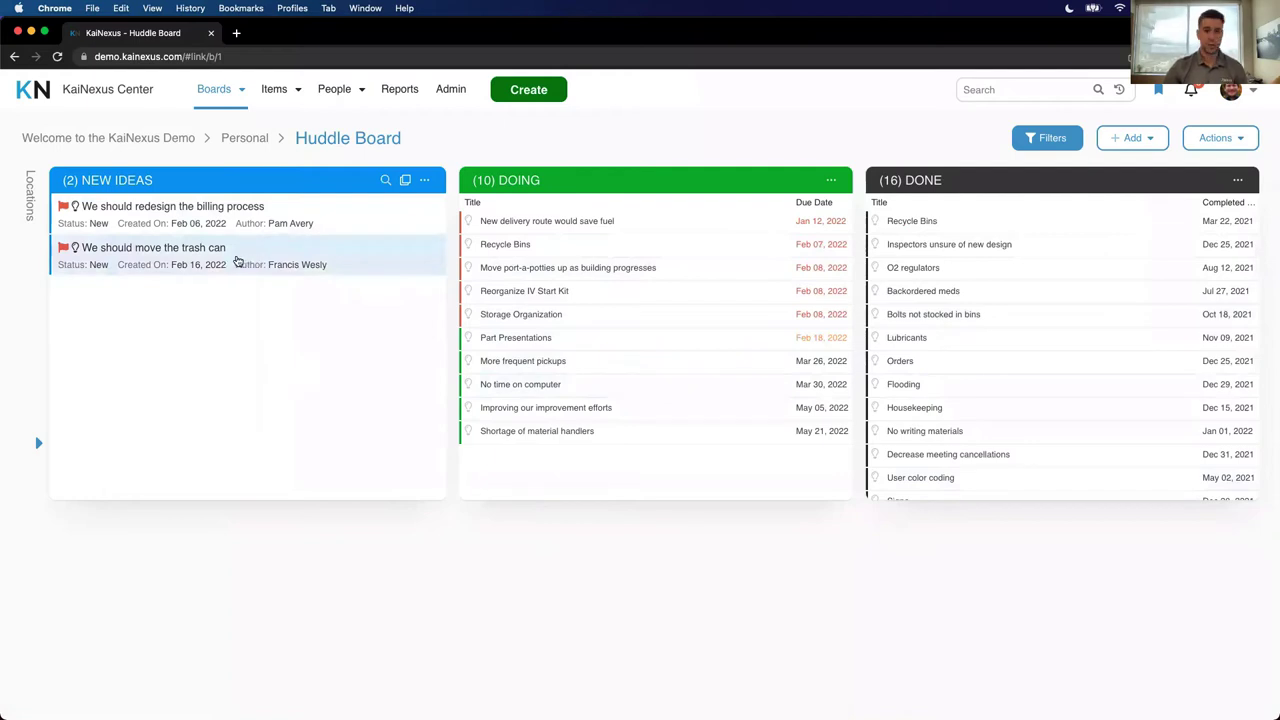
pyautogui.click(237, 261)
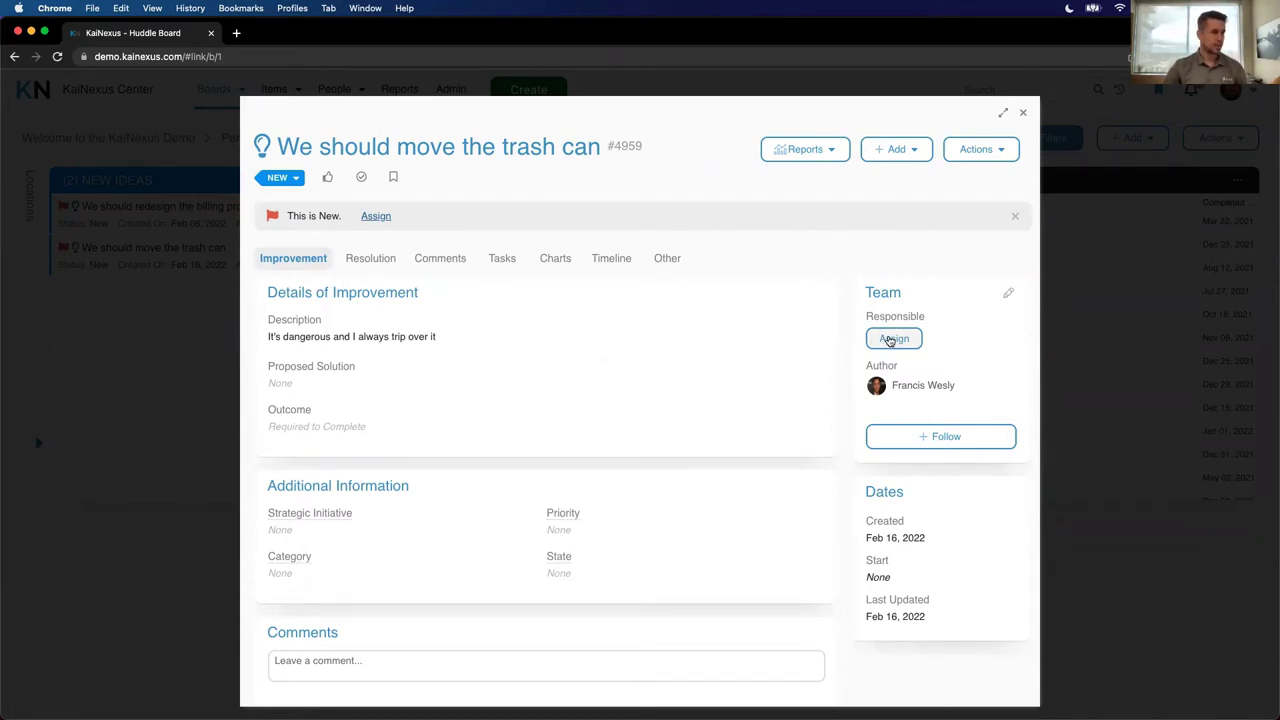
# - Begin assigning a responsible person to the 'We should move the trash can' idea
pyautogui.click(902, 341)
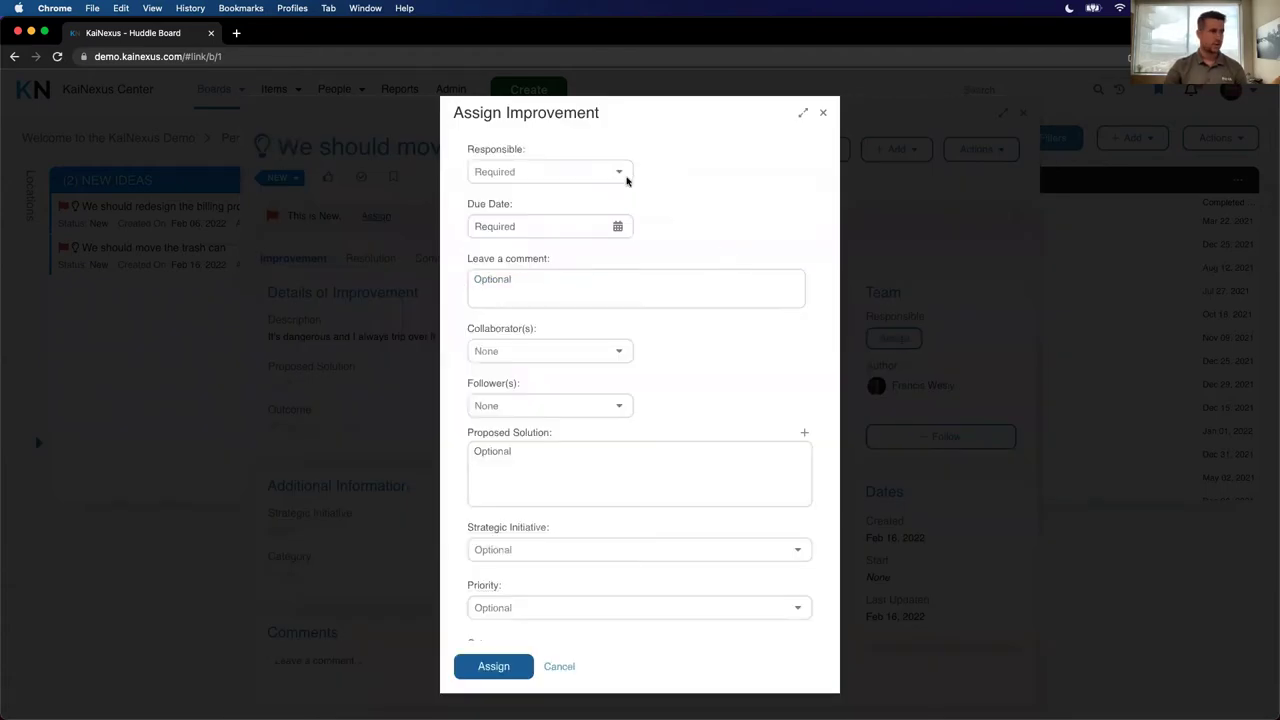
# - Choose a responsible team member and set the due date to Feb 18, 2022
pyautogui.click(622, 174)
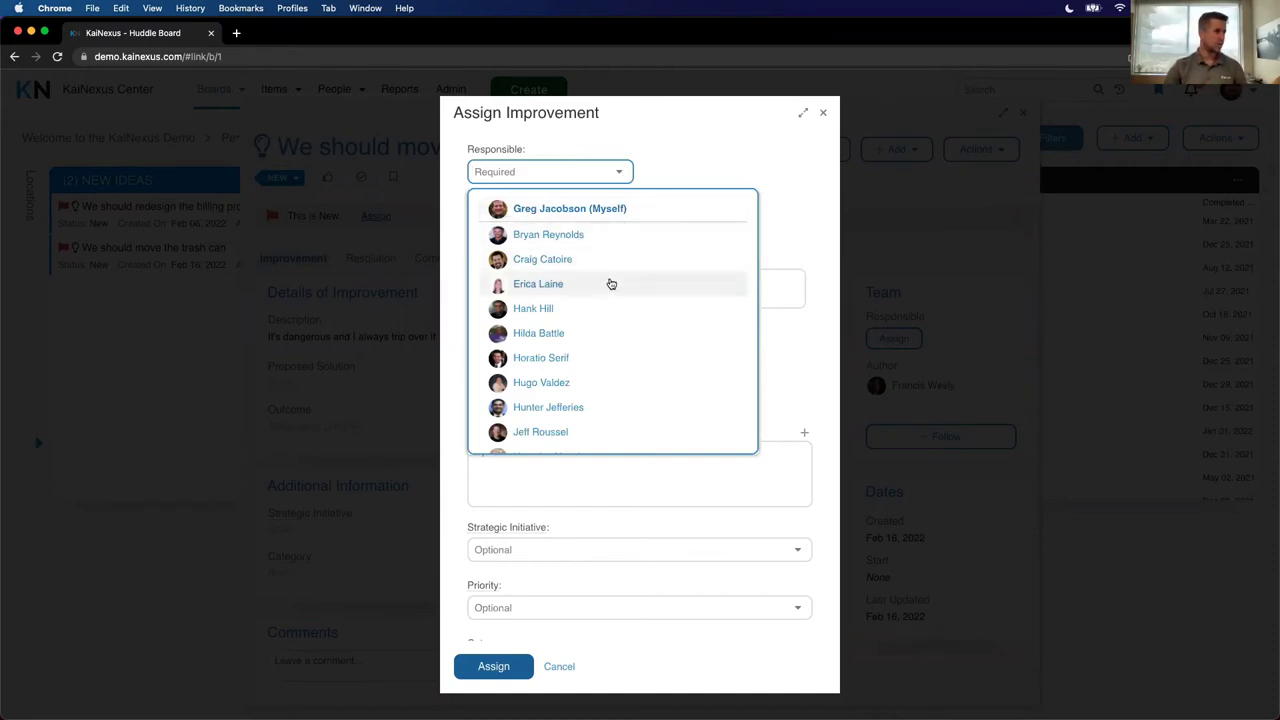
pyautogui.click(609, 284)
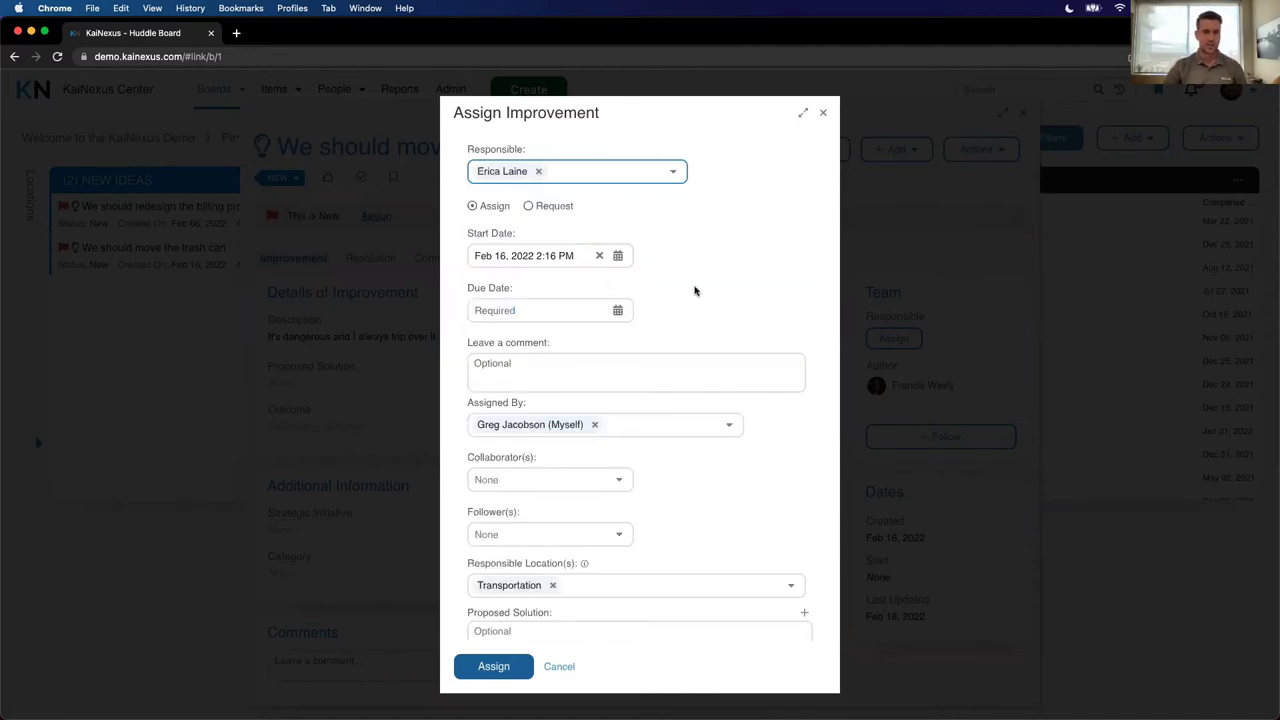
pyautogui.click(619, 311)
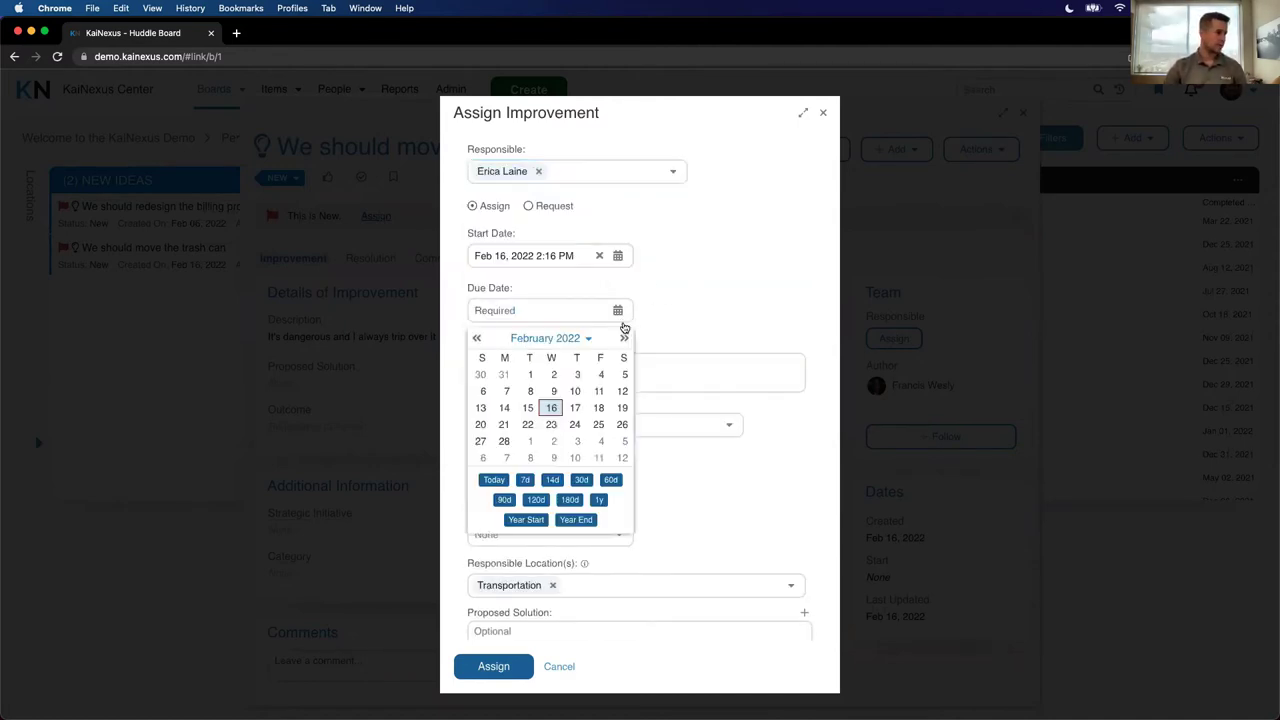
pyautogui.click(599, 408)
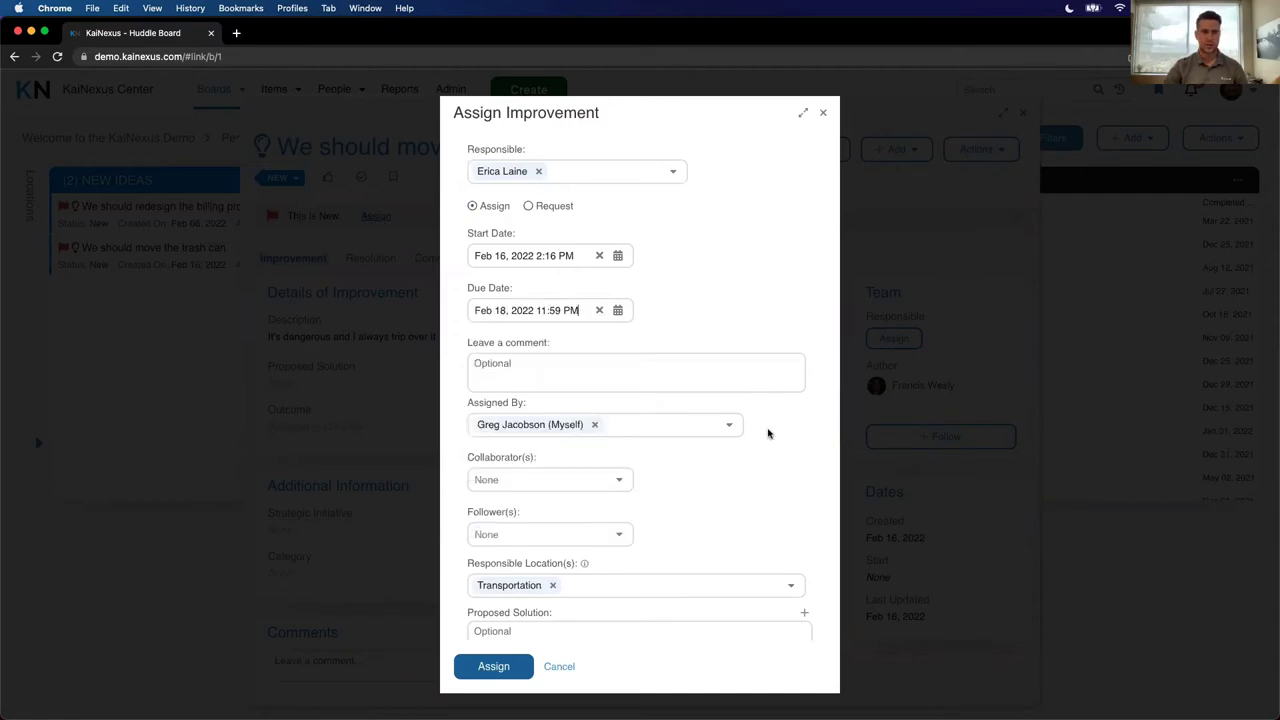
pyautogui.scroll(-3, 768, 433)
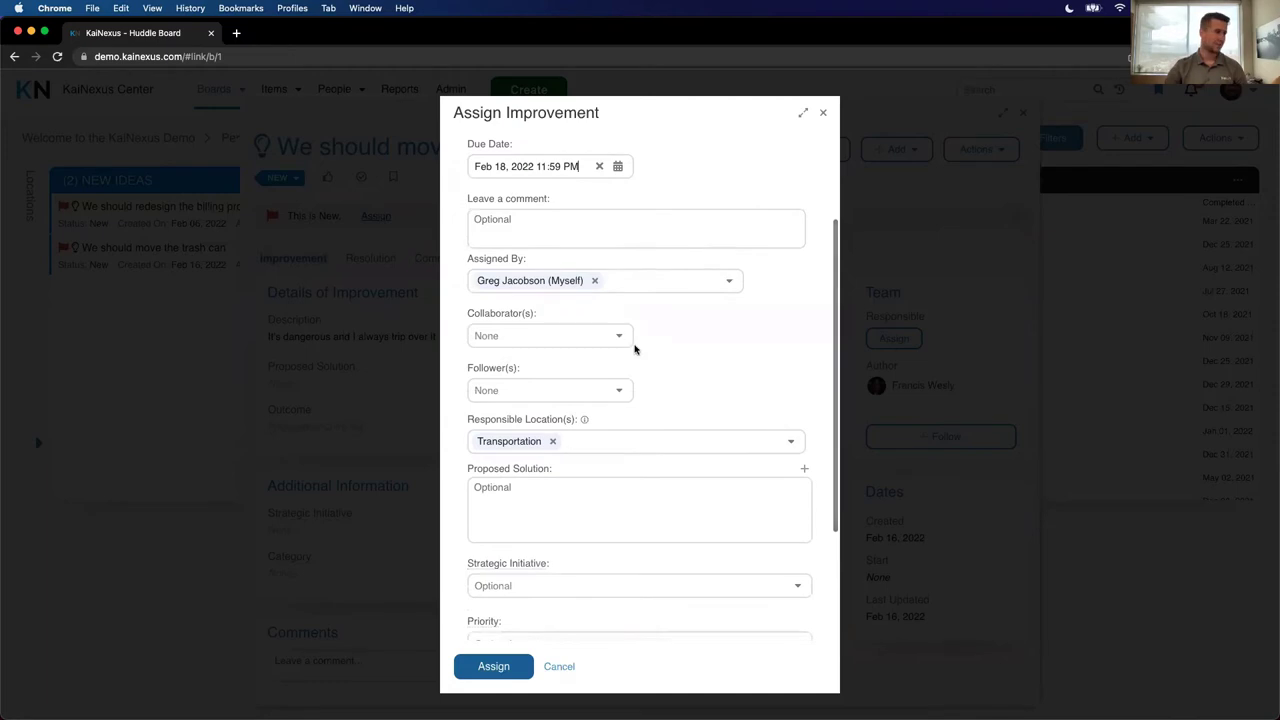
# - Add three collaborators to the trash-can improvement's assignment
pyautogui.click(620, 335)
pyautogui.click(631, 478)
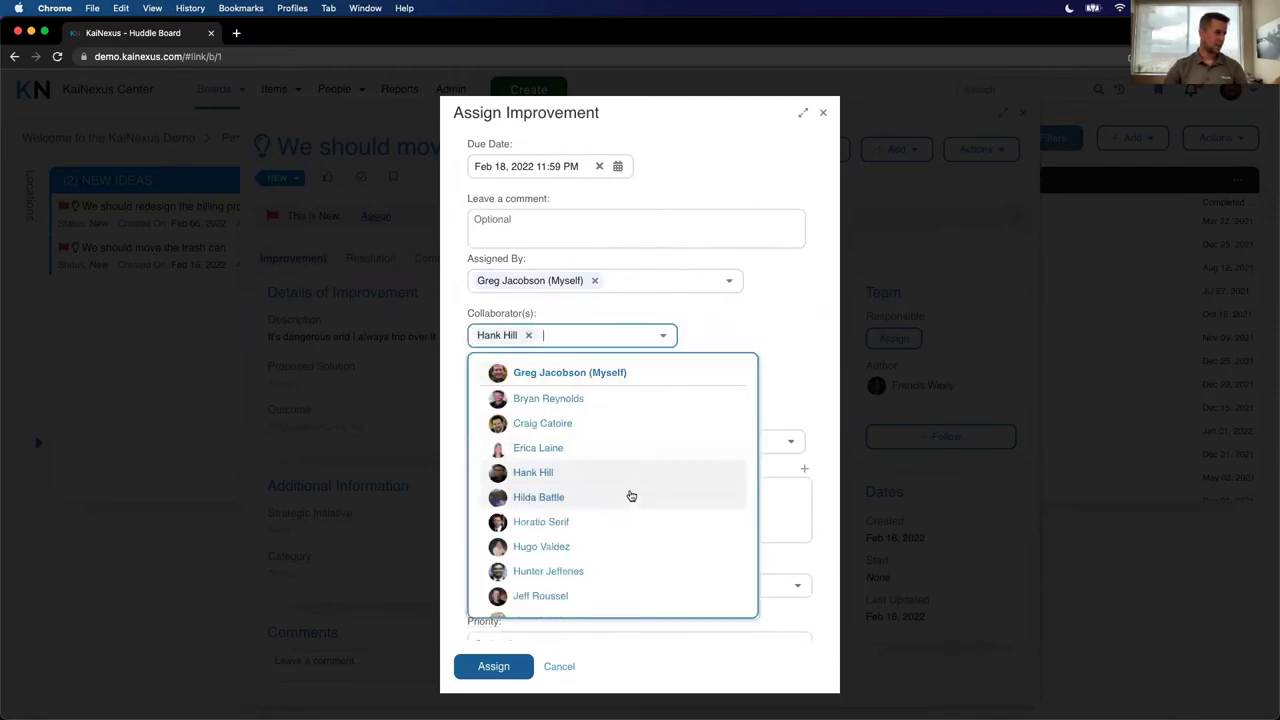
pyautogui.click(631, 497)
pyautogui.click(629, 521)
pyautogui.click(795, 417)
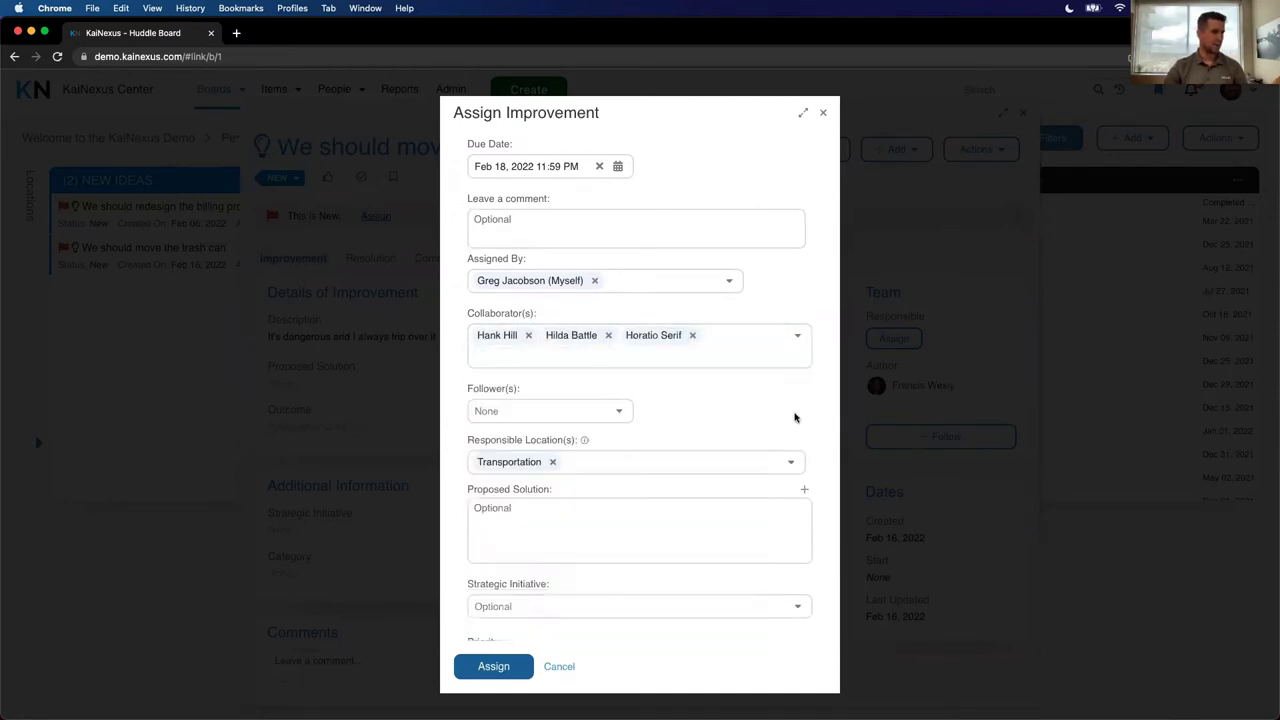
pyautogui.scroll(-5, 762, 400)
pyautogui.scroll(-4, 754, 389)
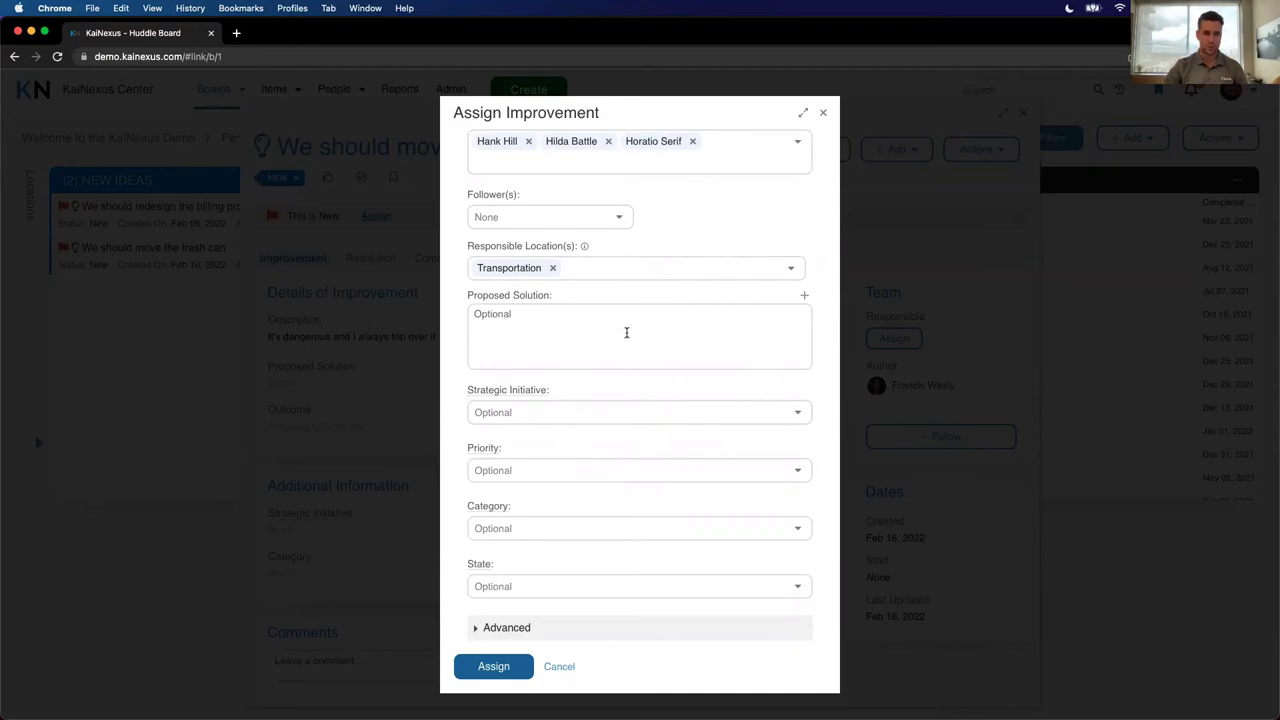
# - Set strategic initiative Finance and category Warehouse, then submit the assignment
pyautogui.click(797, 416)
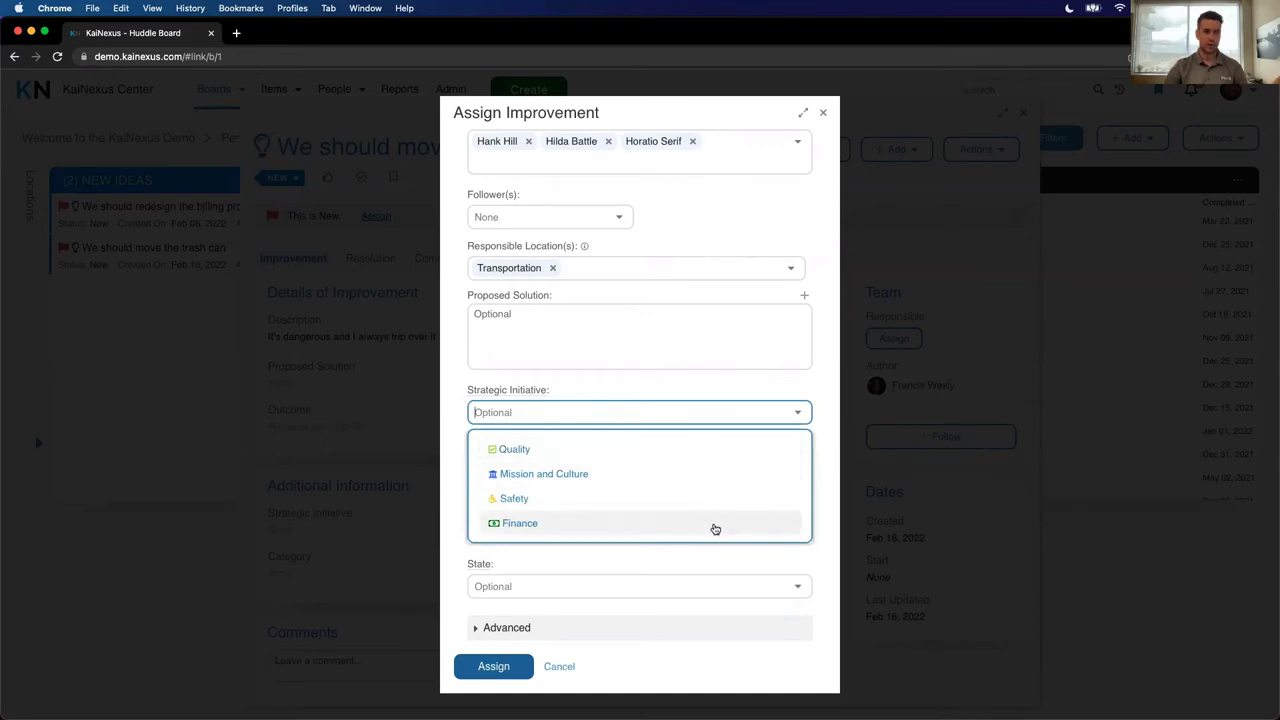
pyautogui.click(706, 525)
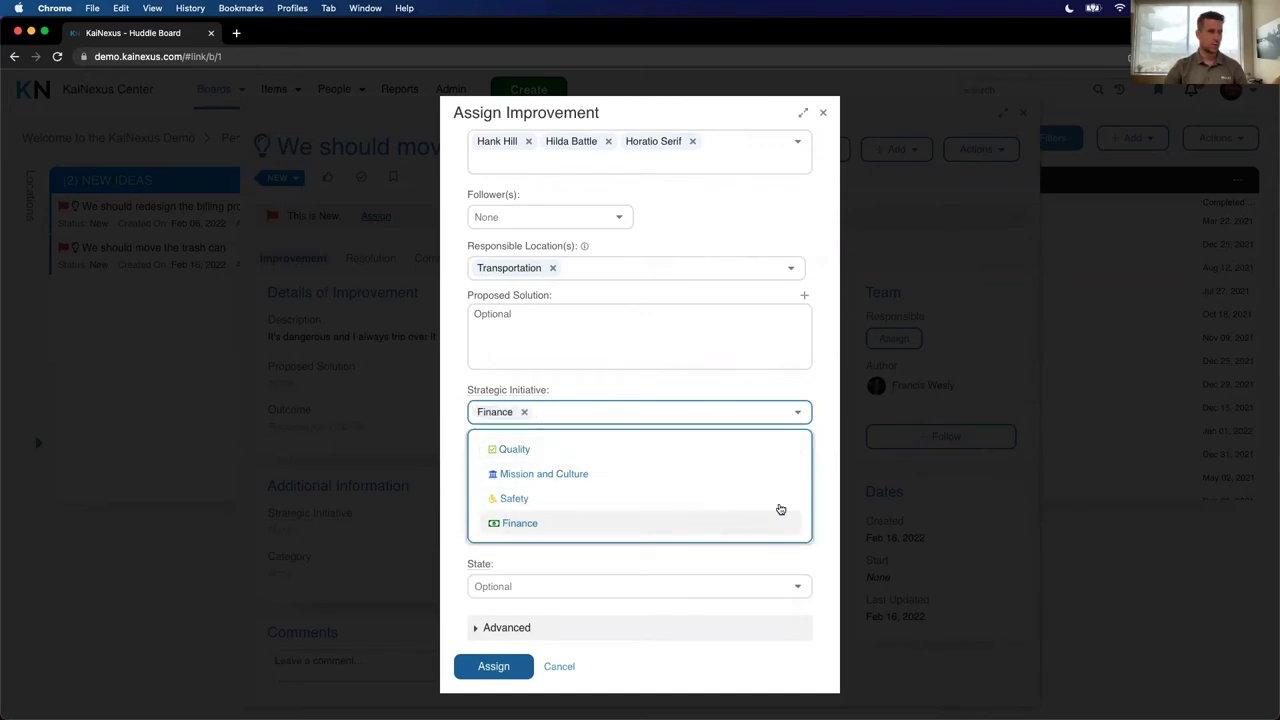
pyautogui.click(817, 474)
pyautogui.click(800, 535)
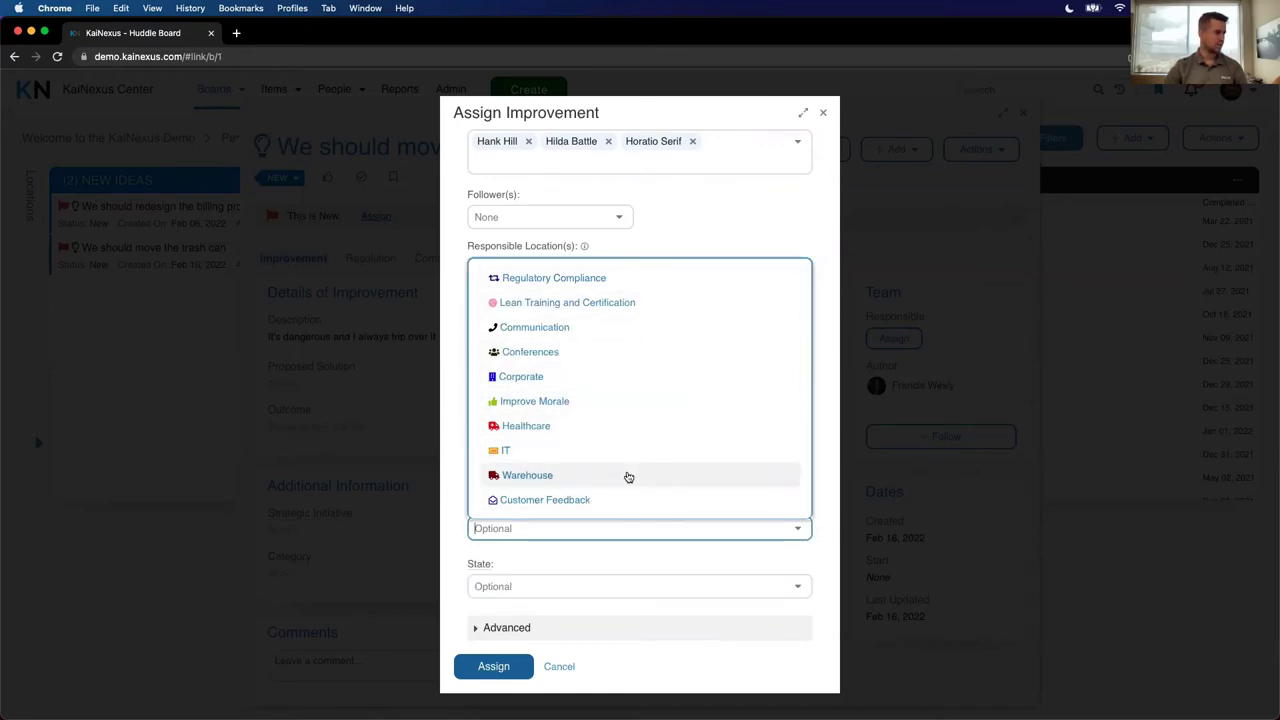
pyautogui.click(628, 477)
pyautogui.click(699, 559)
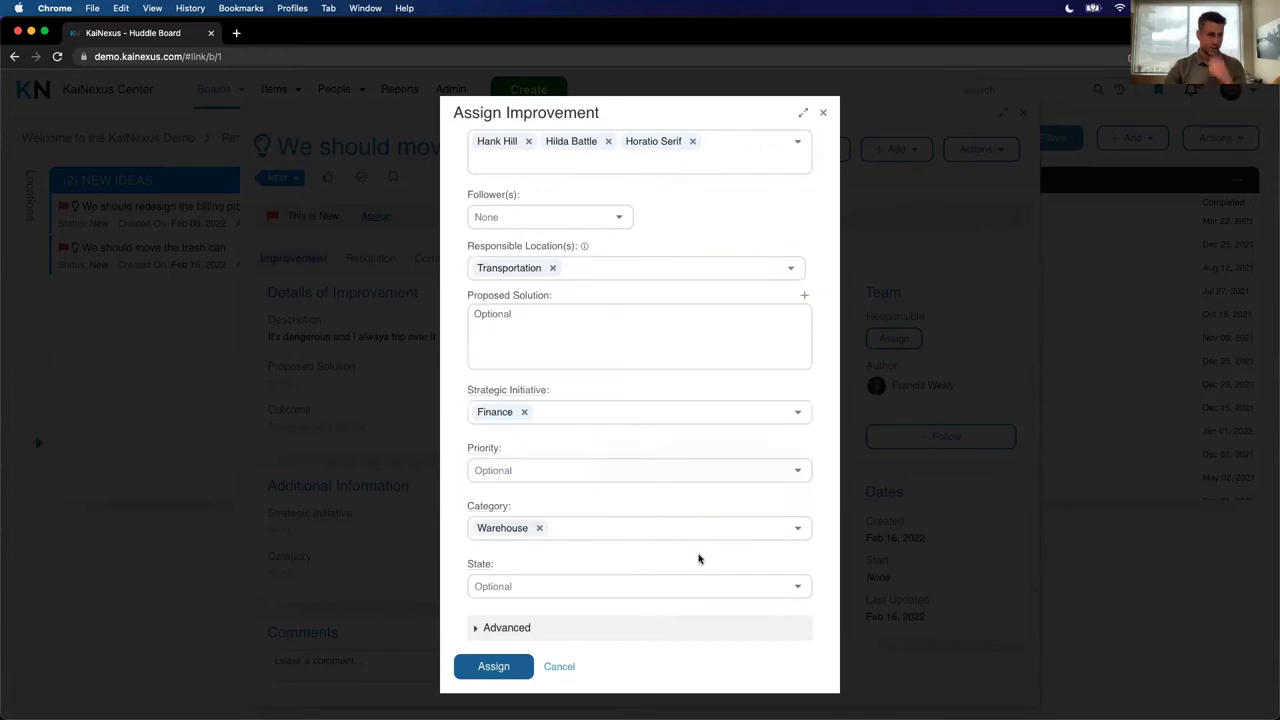
pyautogui.click(491, 666)
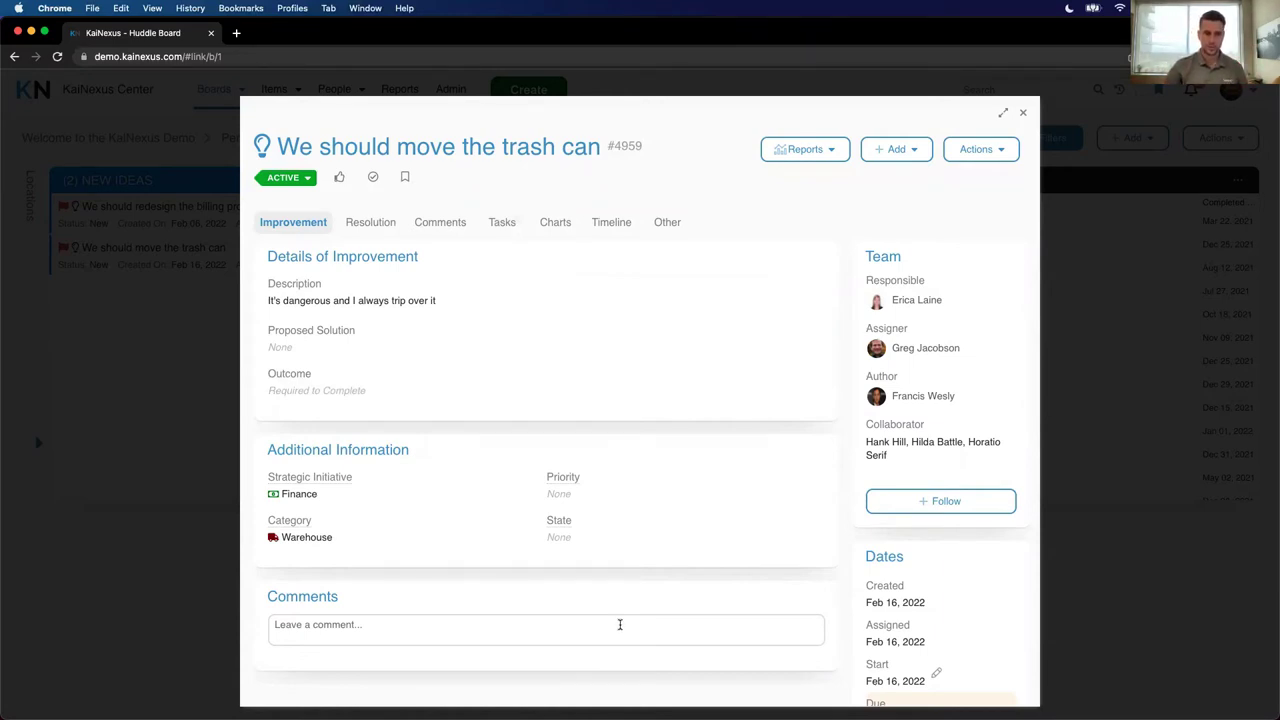
# - Close the trash-can idea and refresh the Doing column so it shows there, due Feb 18, 2022
pyautogui.click(1023, 113)
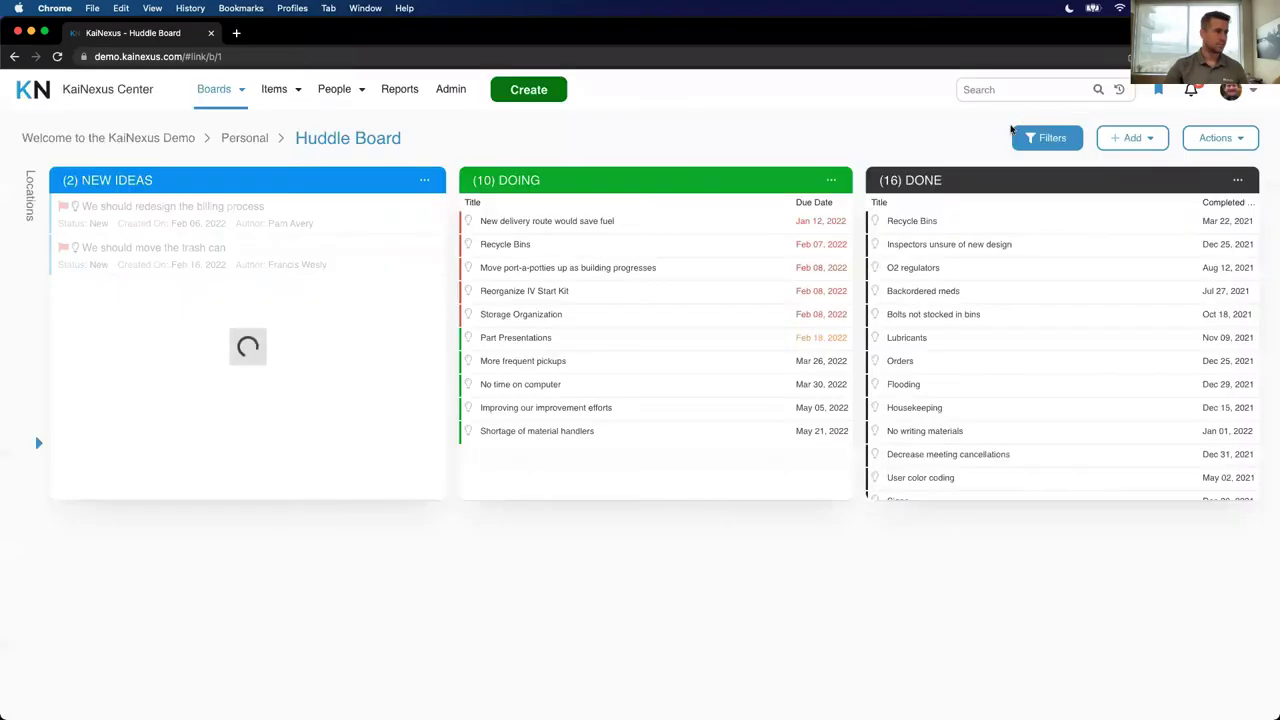
pyautogui.click(831, 180)
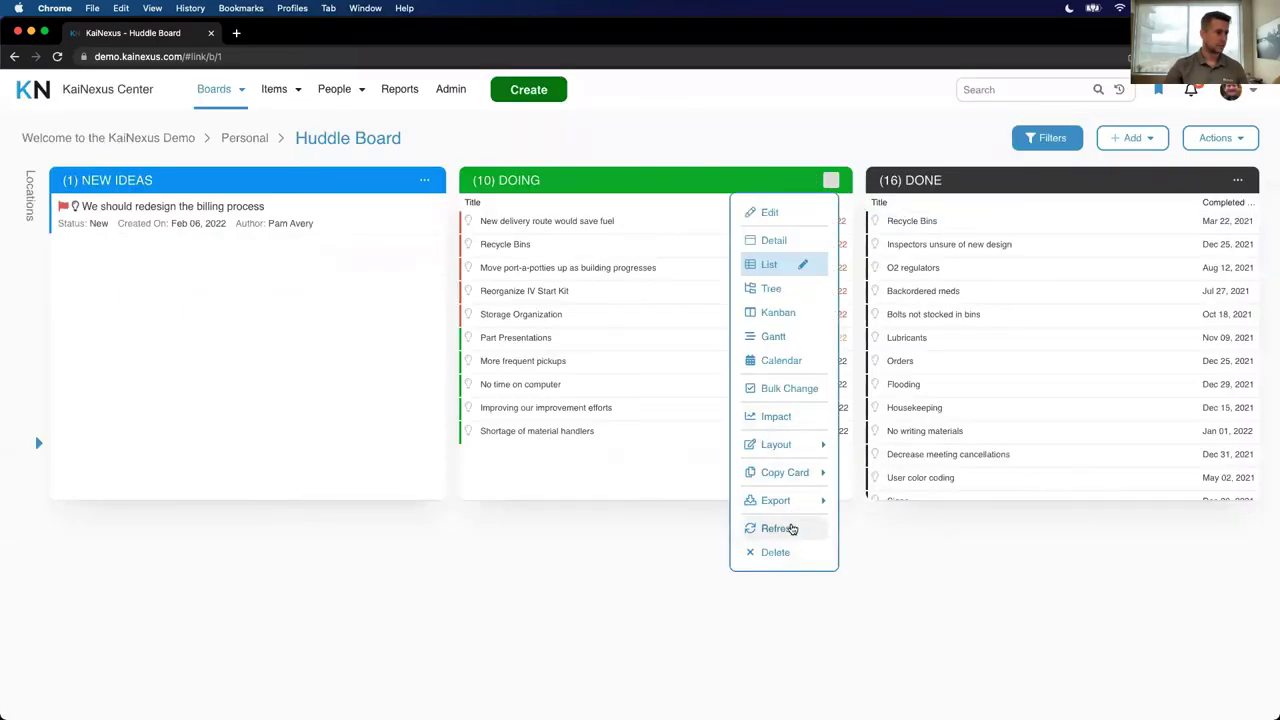
pyautogui.click(778, 528)
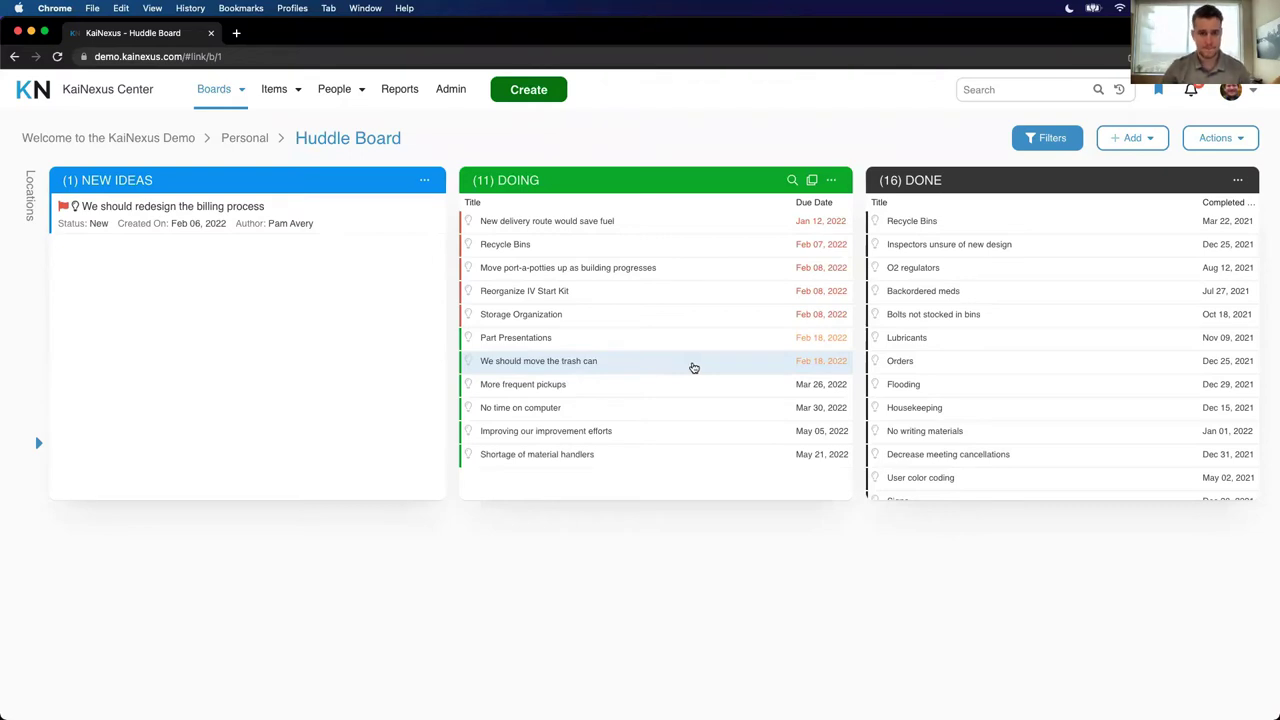
# - Open Part Presentations and scroll through its Before/After images, files and ergo links to the Milestones
pyautogui.click(675, 341)
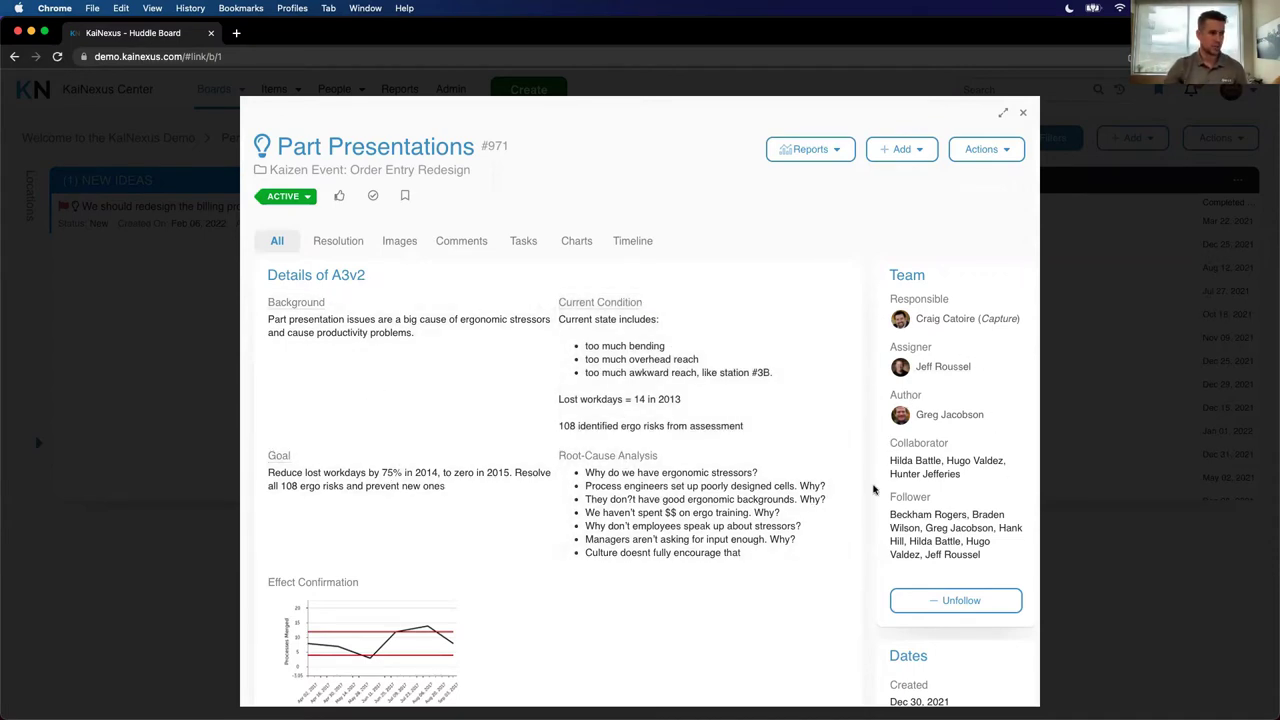
pyautogui.scroll(-2, 871, 486)
pyautogui.scroll(-10, 871, 486)
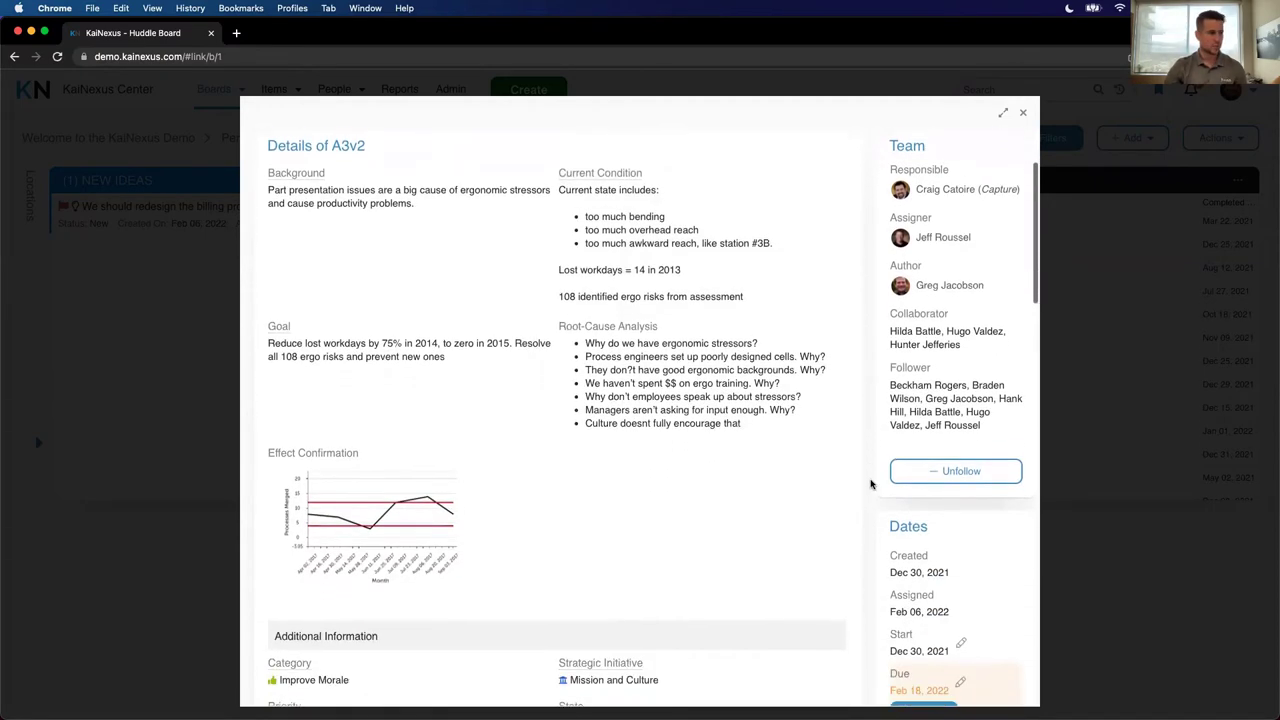
pyautogui.scroll(-2, 871, 486)
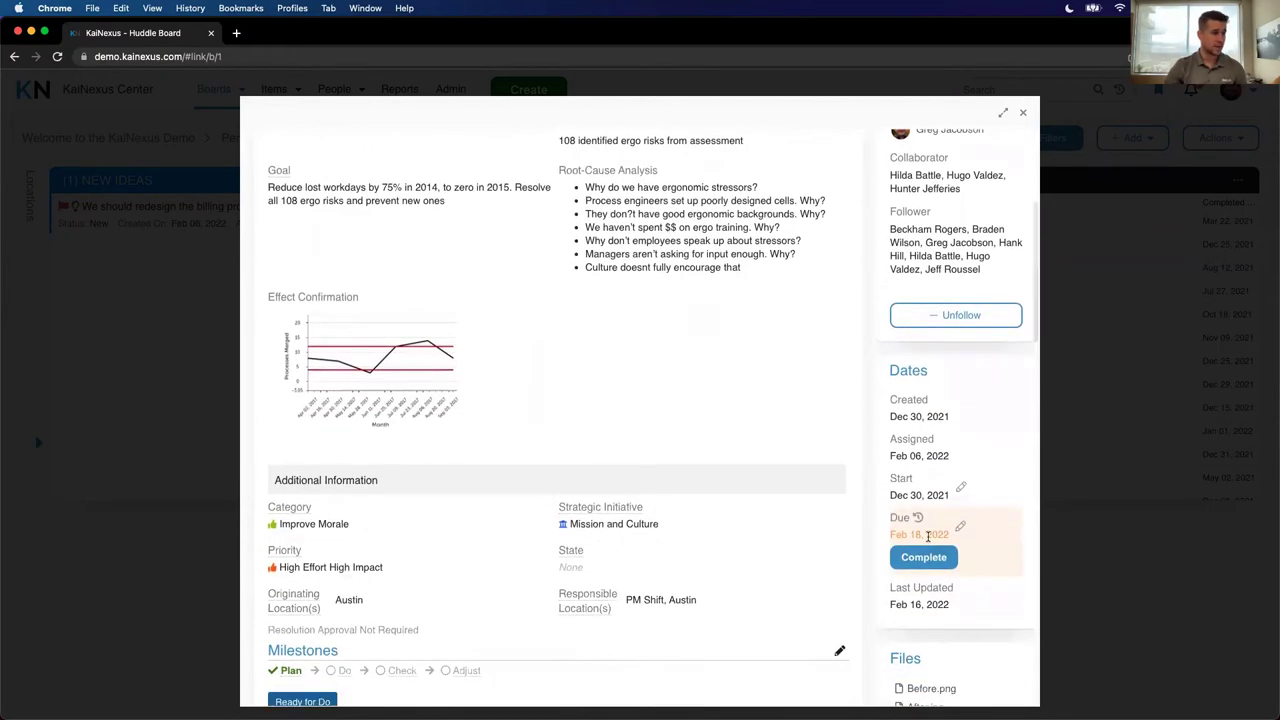
pyautogui.moveTo(930, 534)
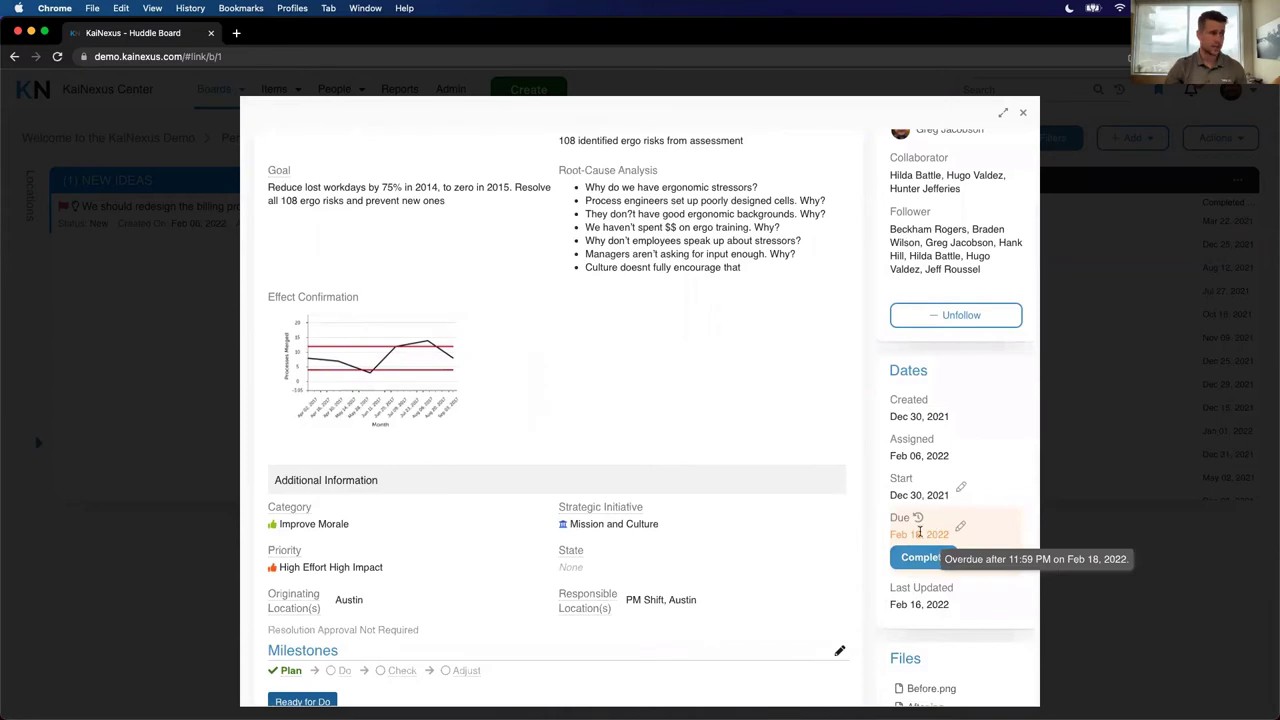
pyautogui.scroll(-4, 876, 527)
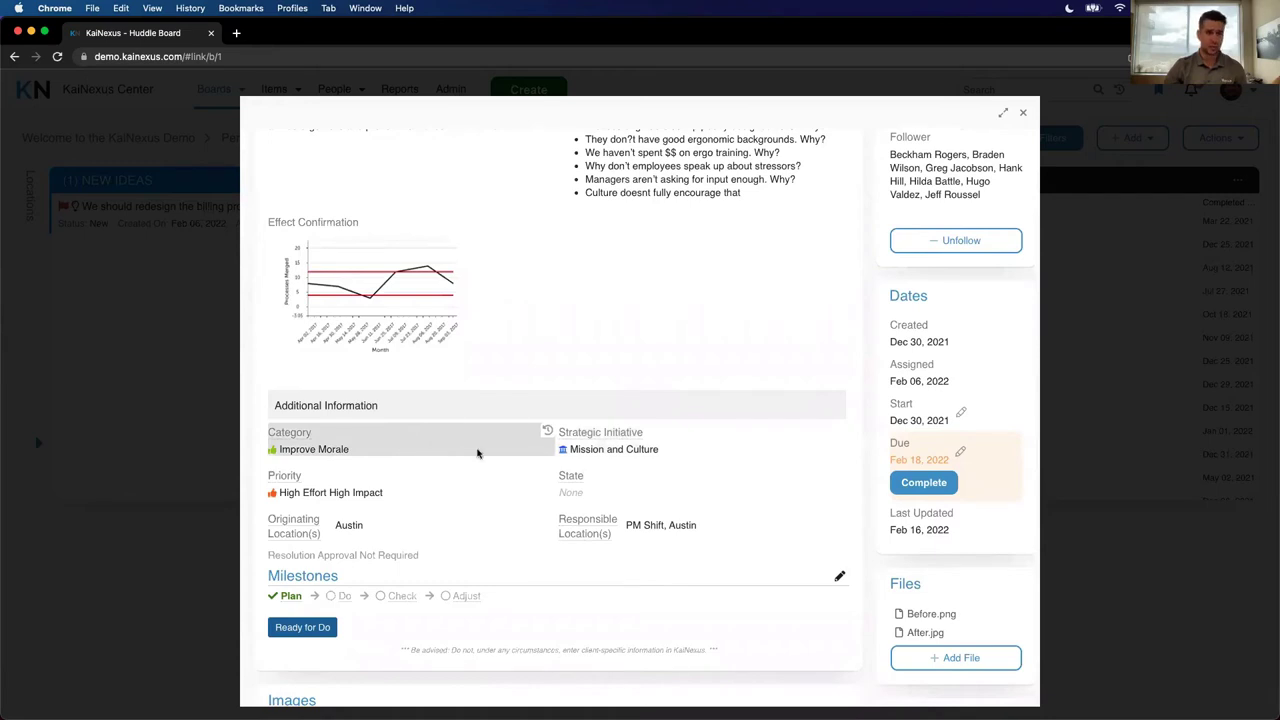
pyautogui.scroll(-3, 873, 488)
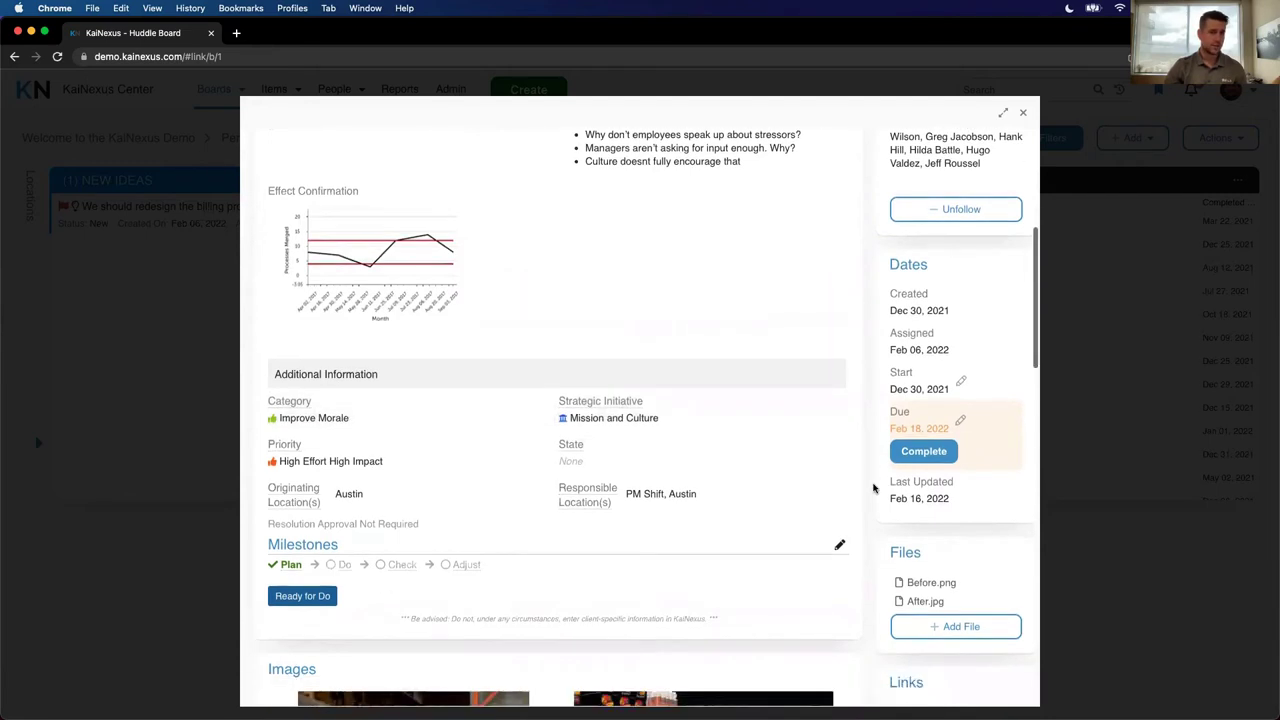
pyautogui.scroll(-5, 873, 488)
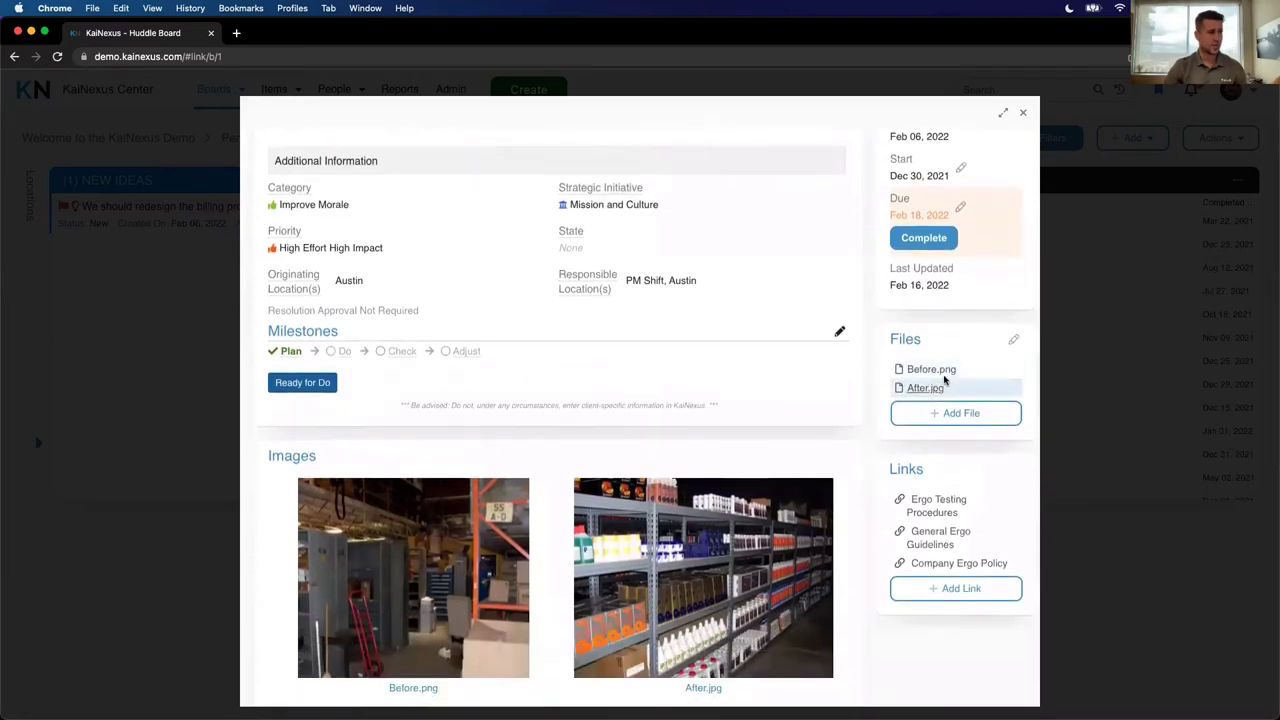
pyautogui.scroll(-1, 957, 368)
pyautogui.scroll(-1, 955, 377)
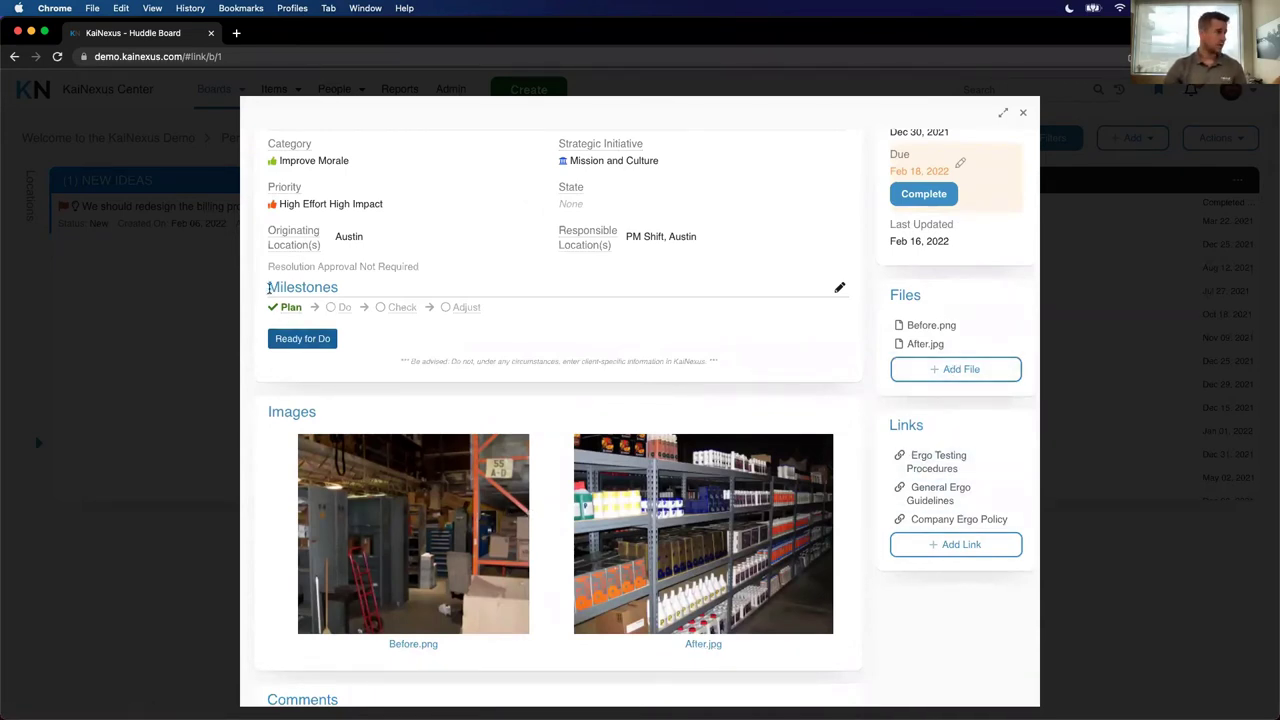
pyautogui.moveTo(268, 288); pyautogui.dragTo(339, 287)
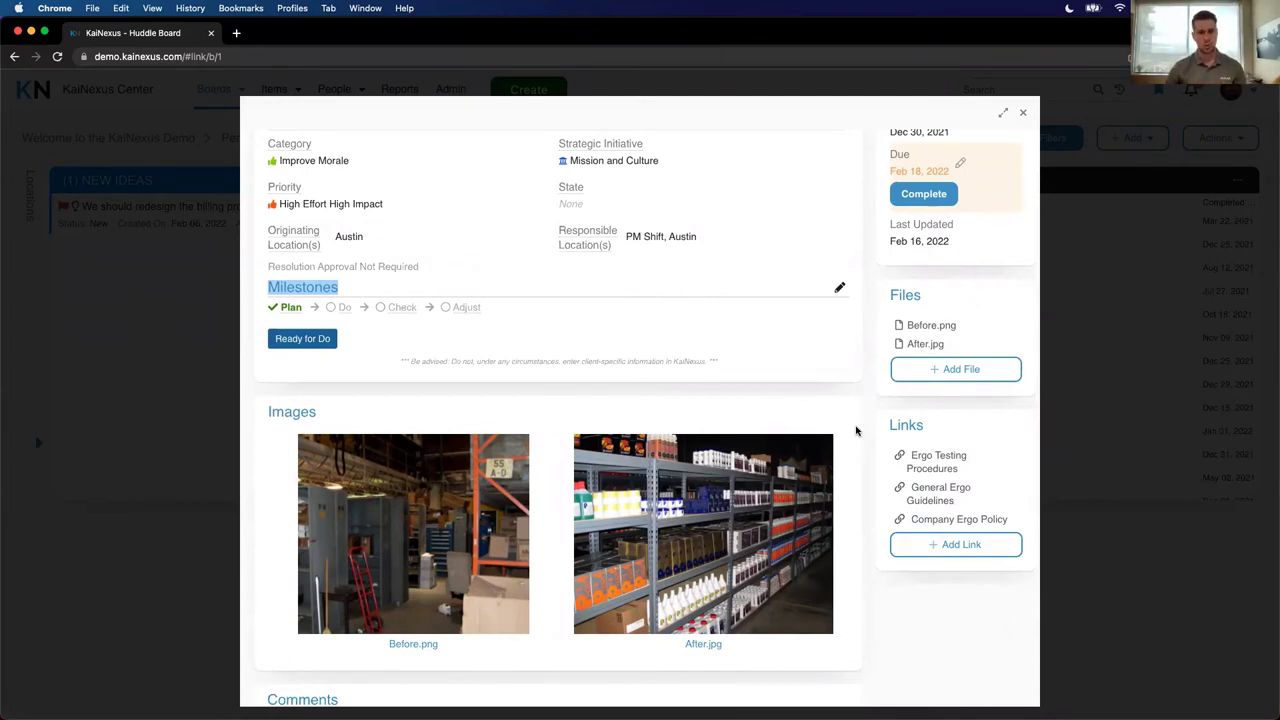
# - Scroll down the Part Presentations item to its Timeline section
pyautogui.click(865, 481)
pyautogui.scroll(-5, 866, 480)
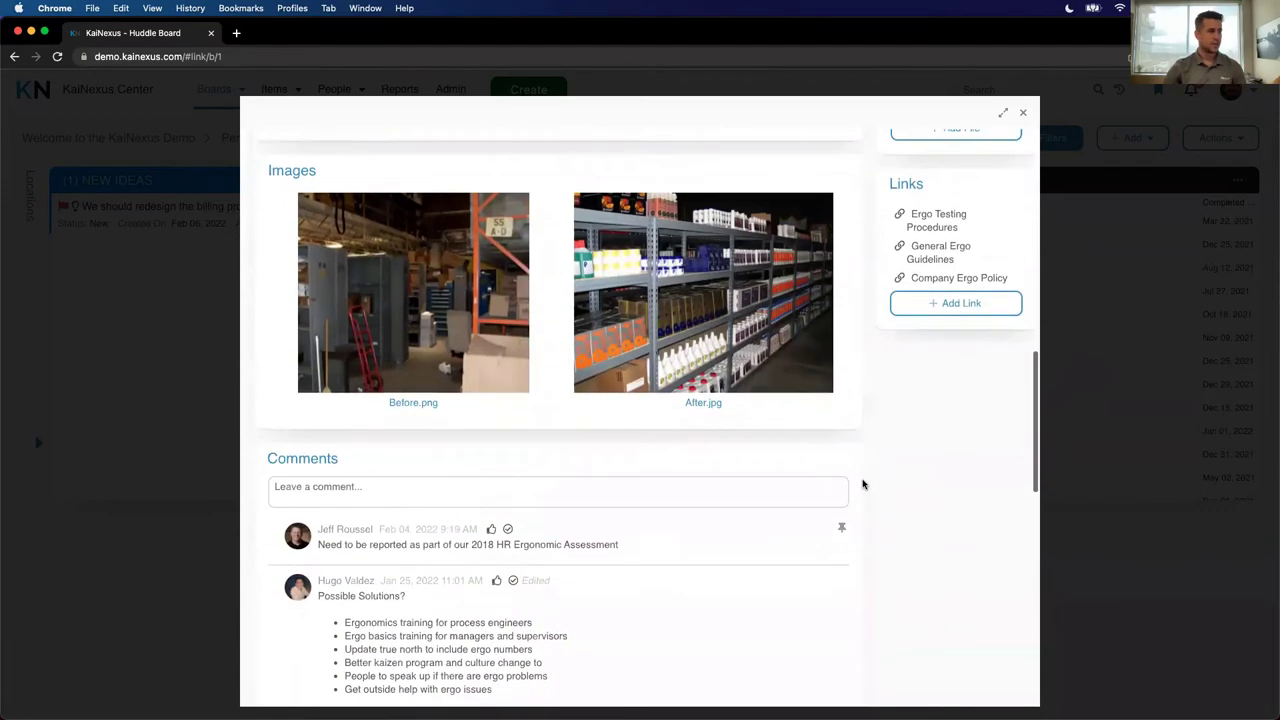
pyautogui.scroll(-1, 897, 479)
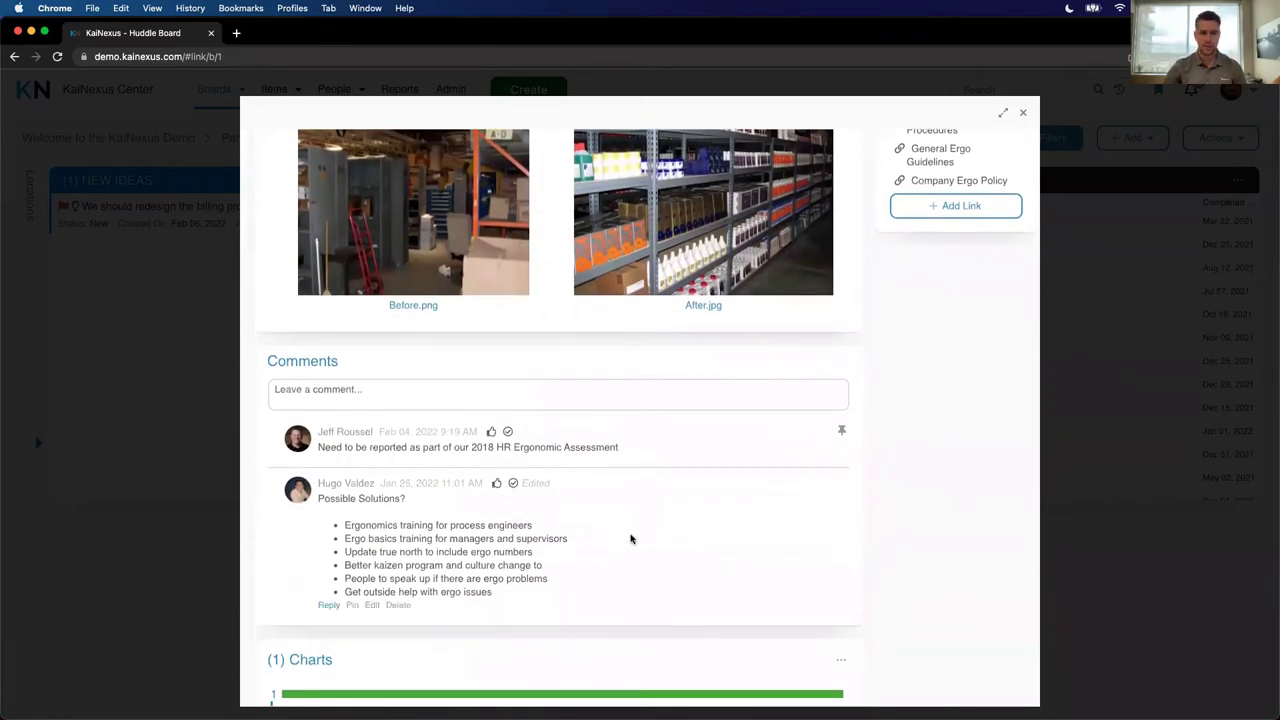
pyautogui.scroll(-3, 926, 506)
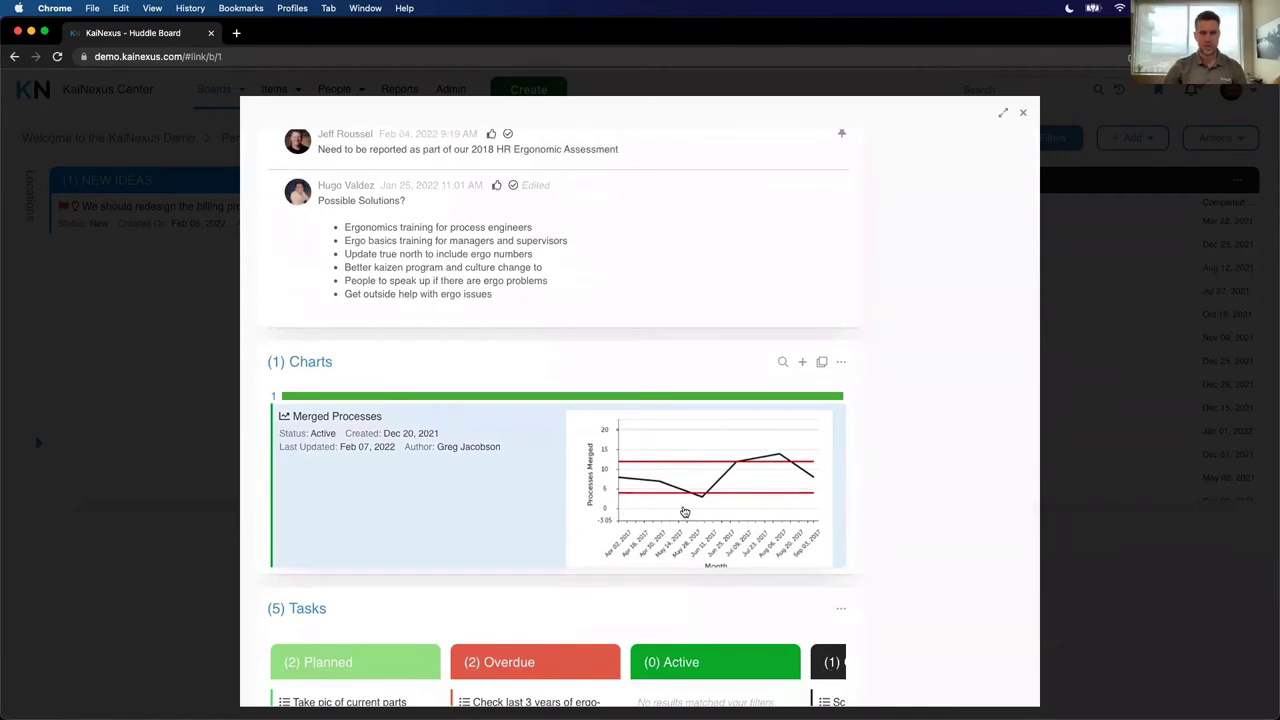
pyautogui.scroll(-2, 891, 517)
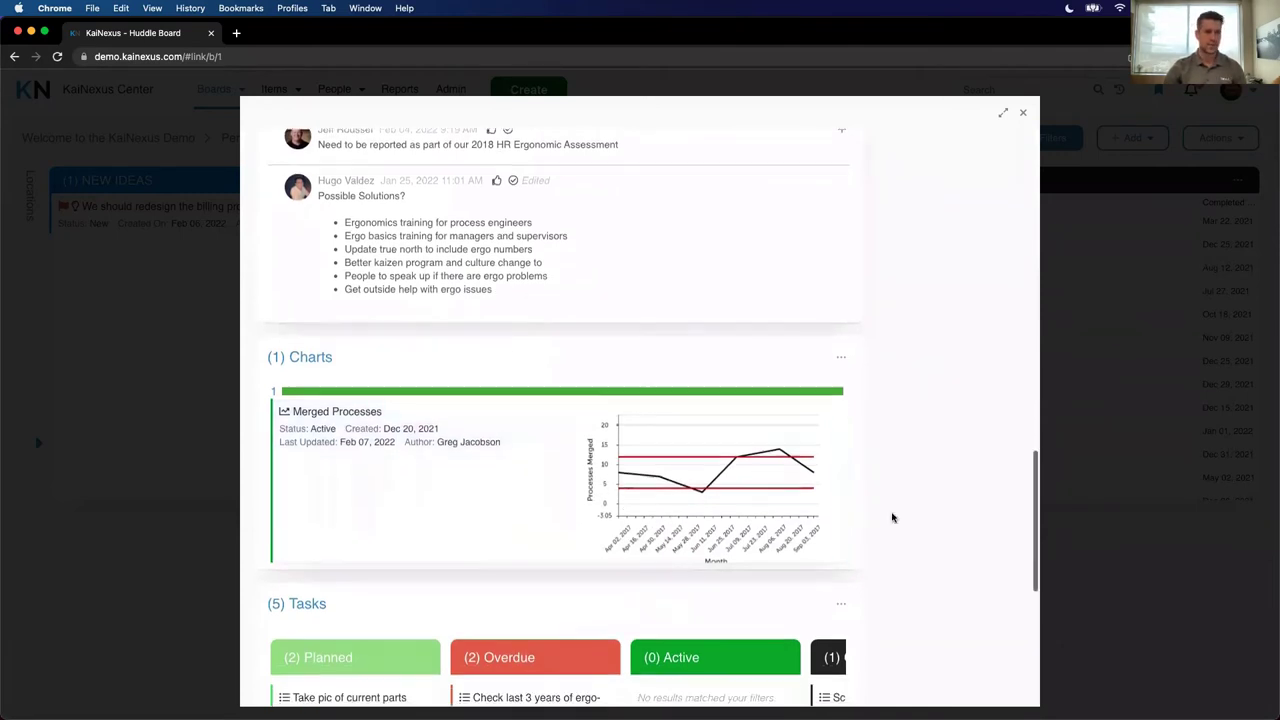
pyautogui.hscroll(3, 580, 572)
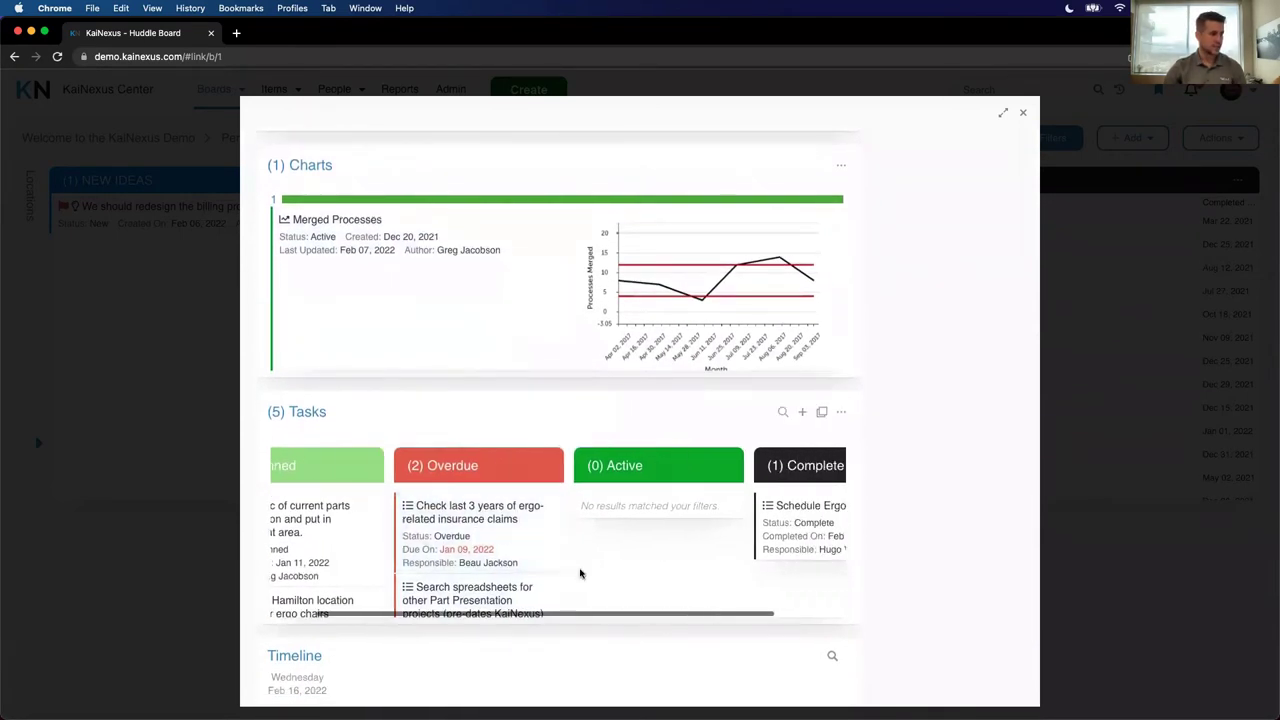
pyautogui.hscroll(-3, 580, 574)
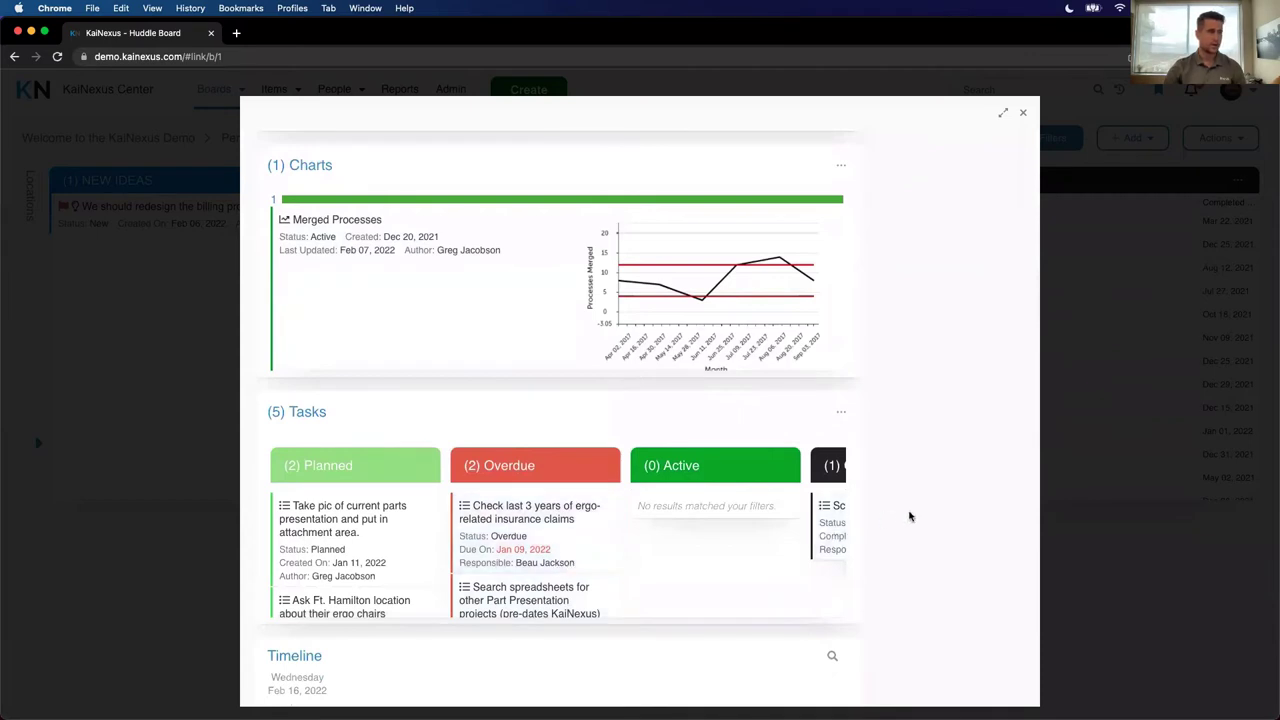
pyautogui.scroll(-5, 912, 515)
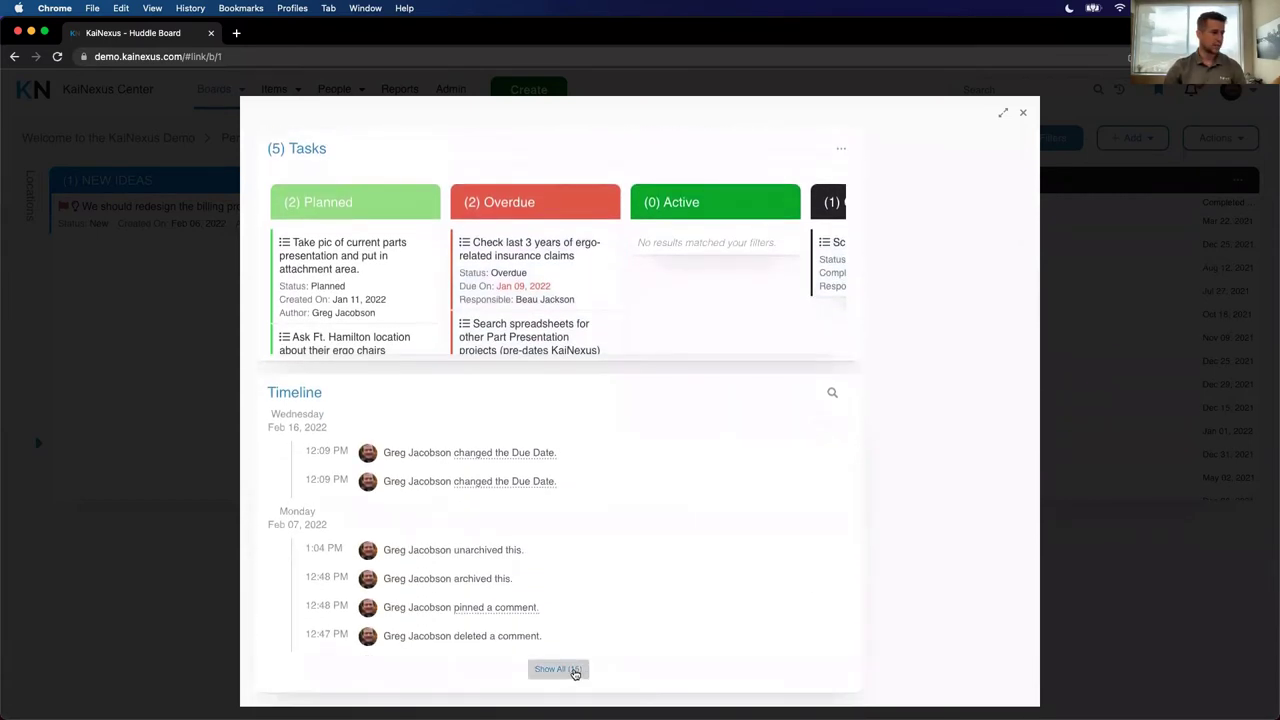
# - Show the full timeline and scroll through entries back to Jan 25, 2022
pyautogui.click(575, 670)
pyautogui.scroll(-5, 918, 516)
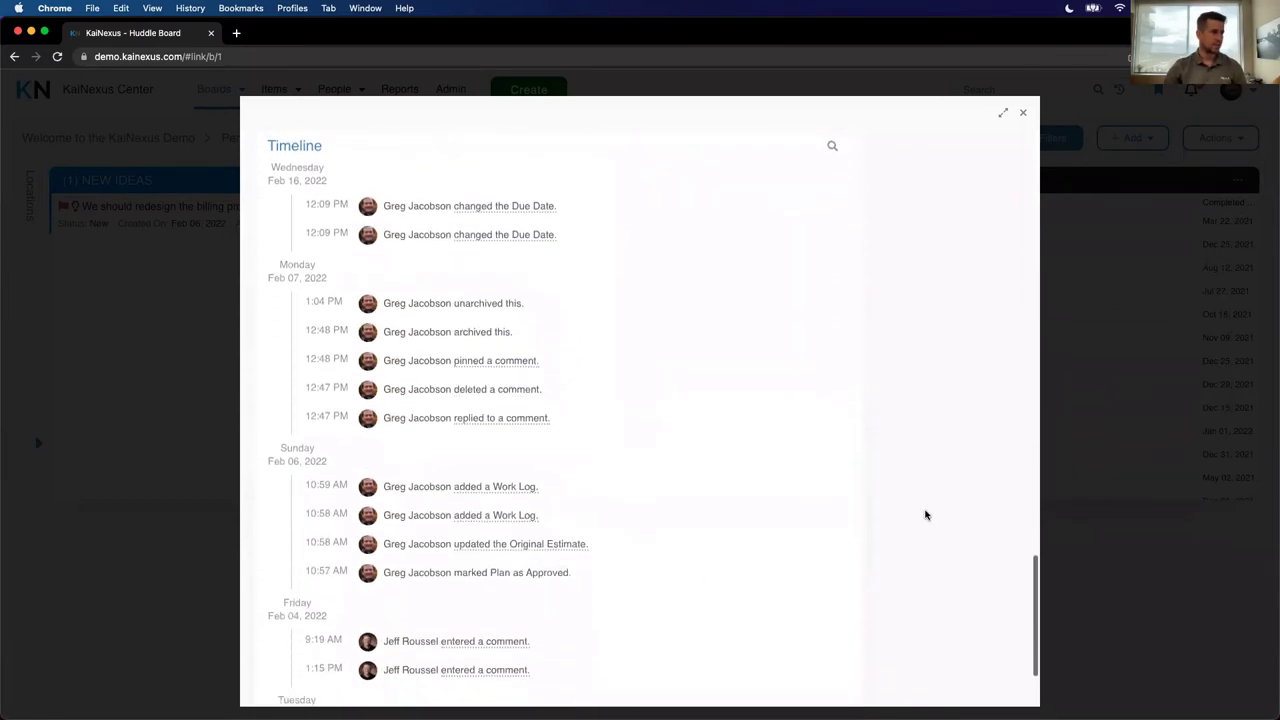
pyautogui.moveTo(537, 666)
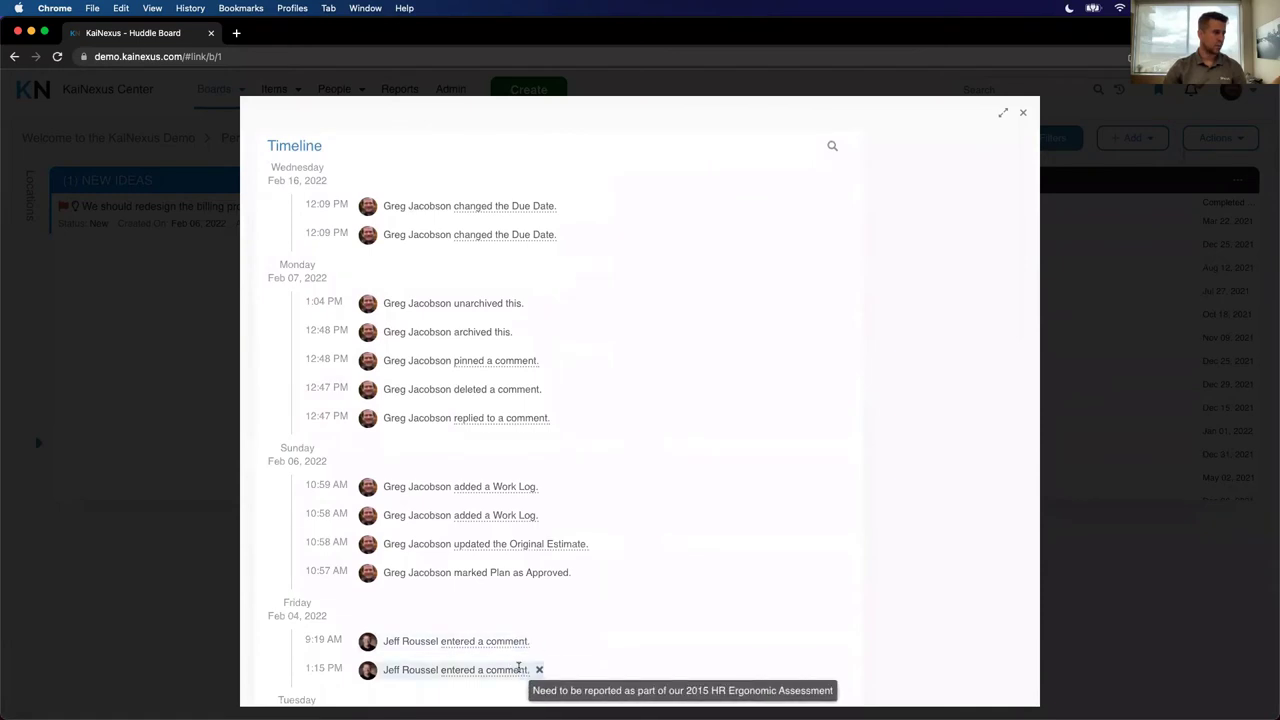
pyautogui.scroll(-2, 620, 650)
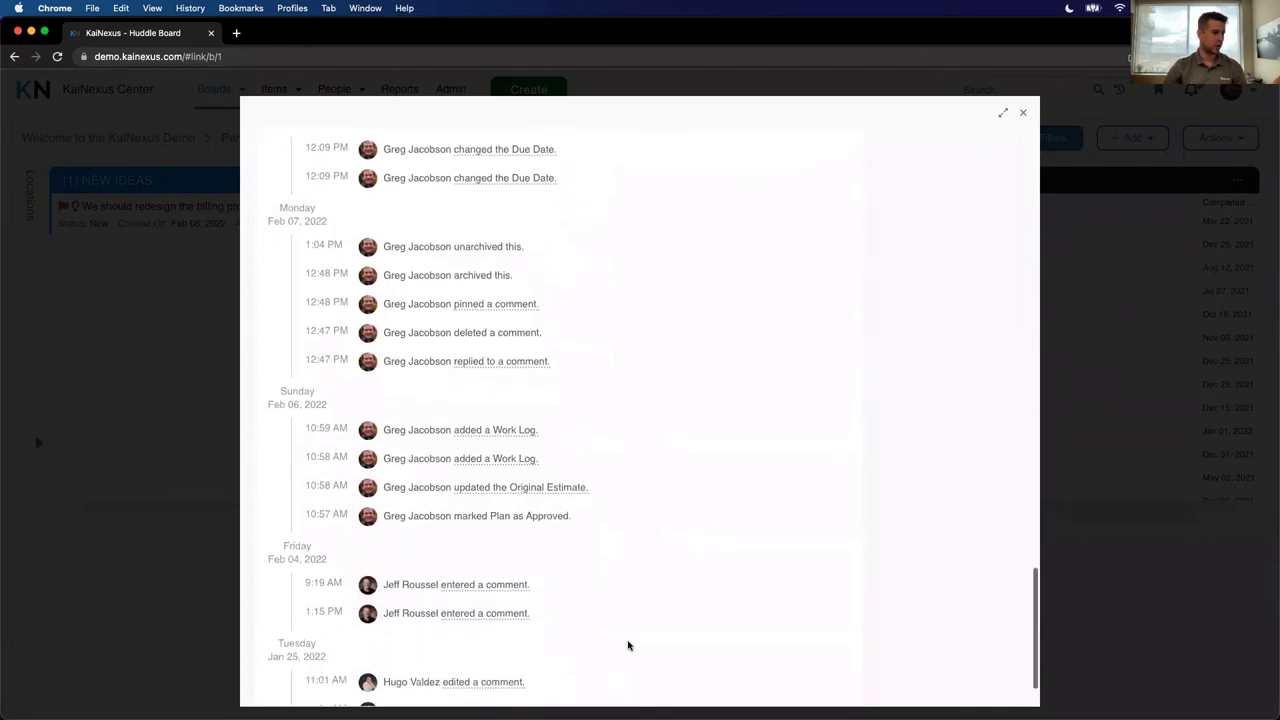
pyautogui.scroll(2, 628, 644)
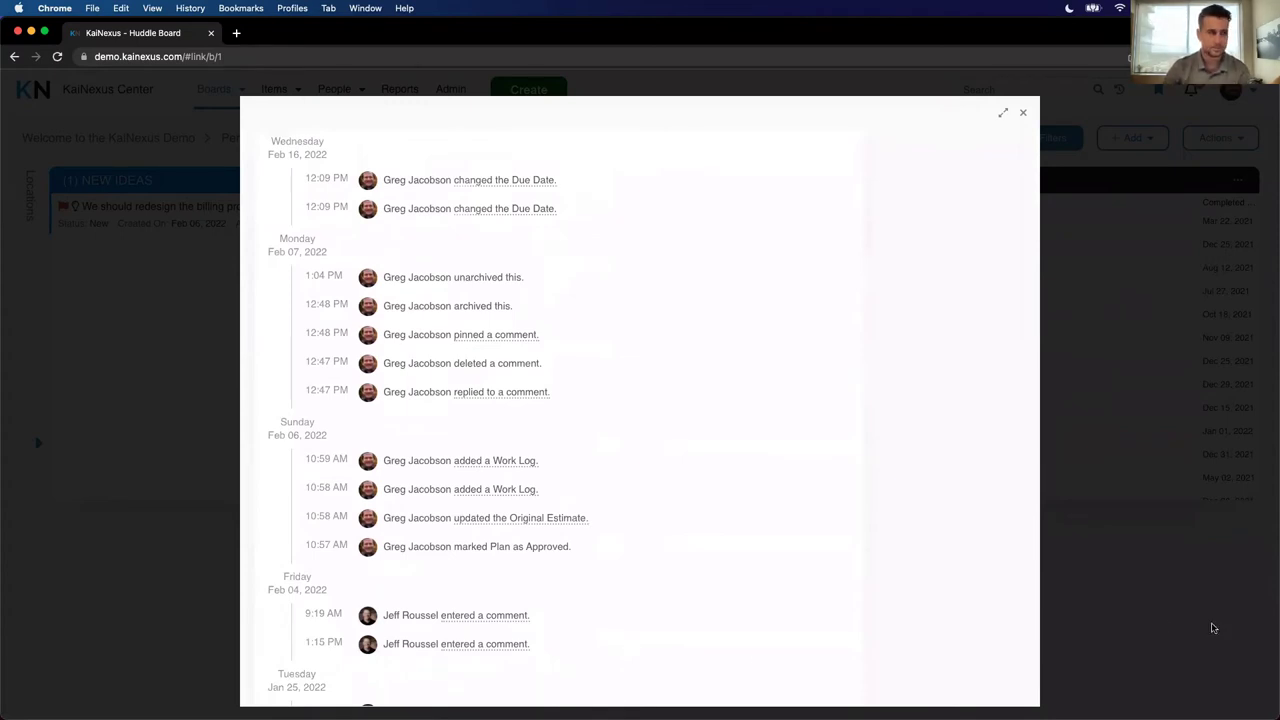
# - Close the item, switch to the Strategy board and collapse the Locations panel
pyautogui.click(1124, 576)
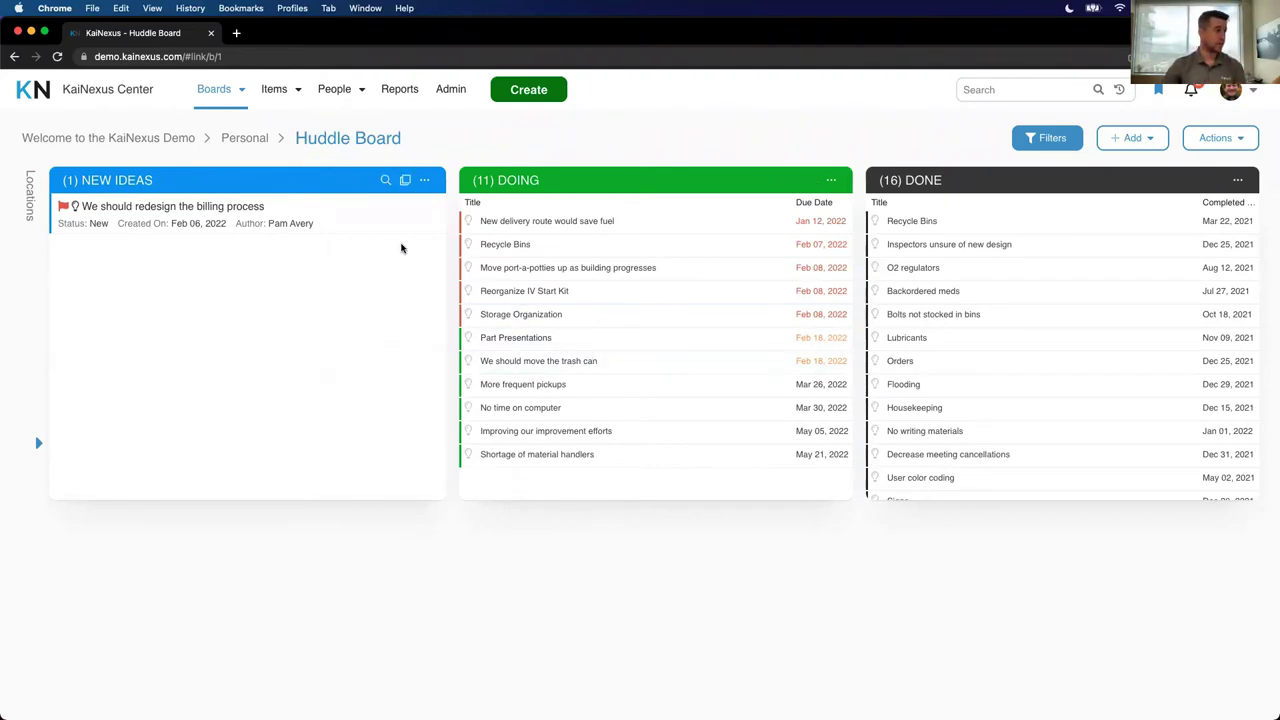
pyautogui.click(236, 97)
pyautogui.moveTo(260, 160)
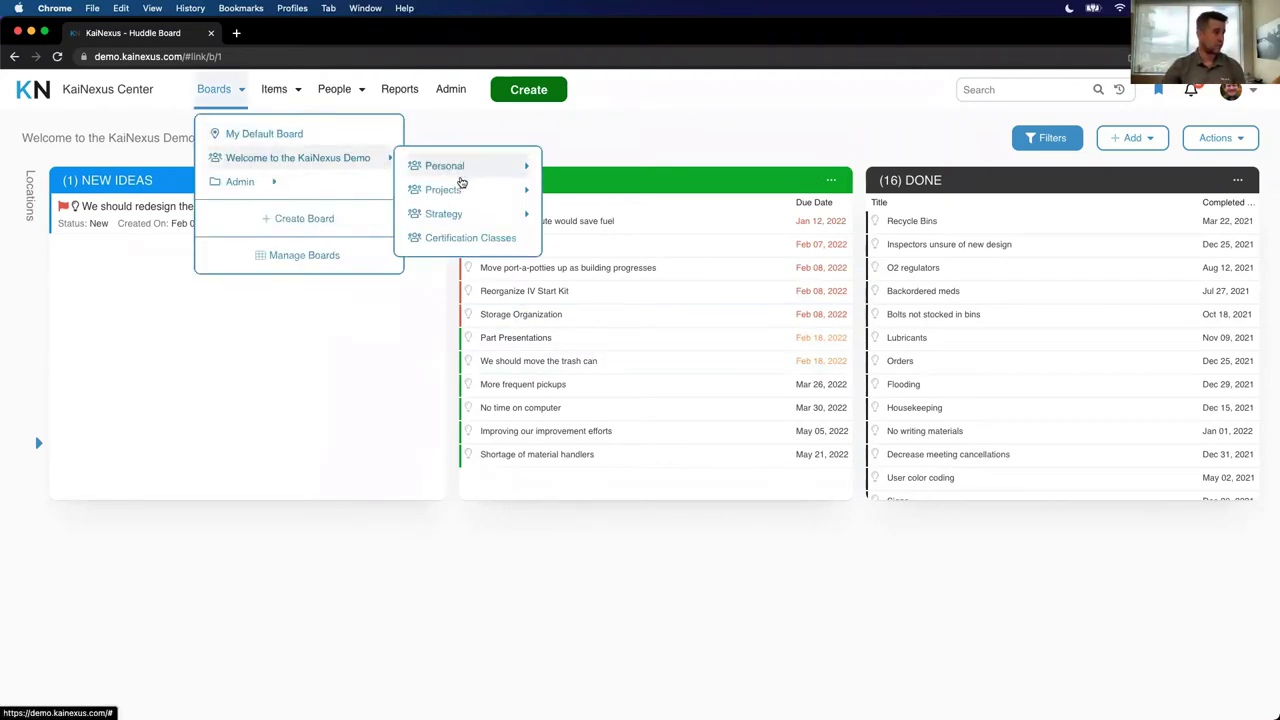
pyautogui.click(448, 213)
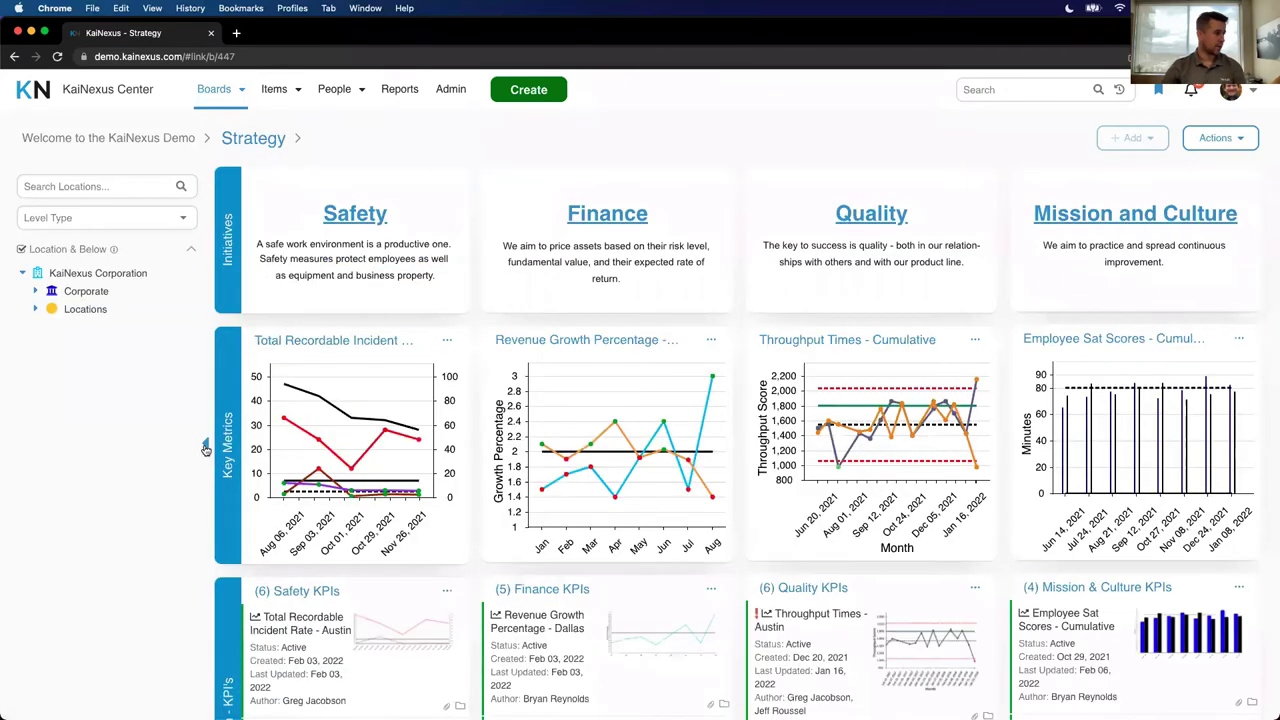
pyautogui.click(204, 446)
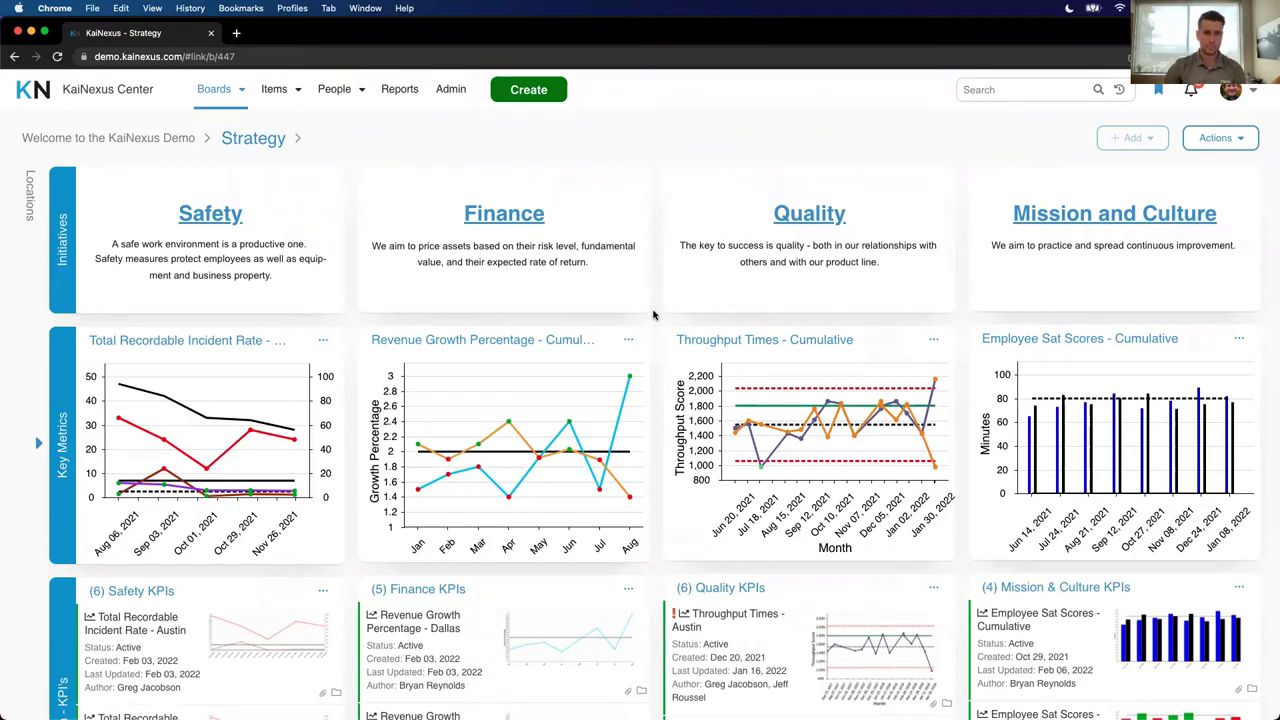
# - Scroll the Strategy board and open the Throughput Times - Austin KPI card
pyautogui.scroll(-3, 655, 315)
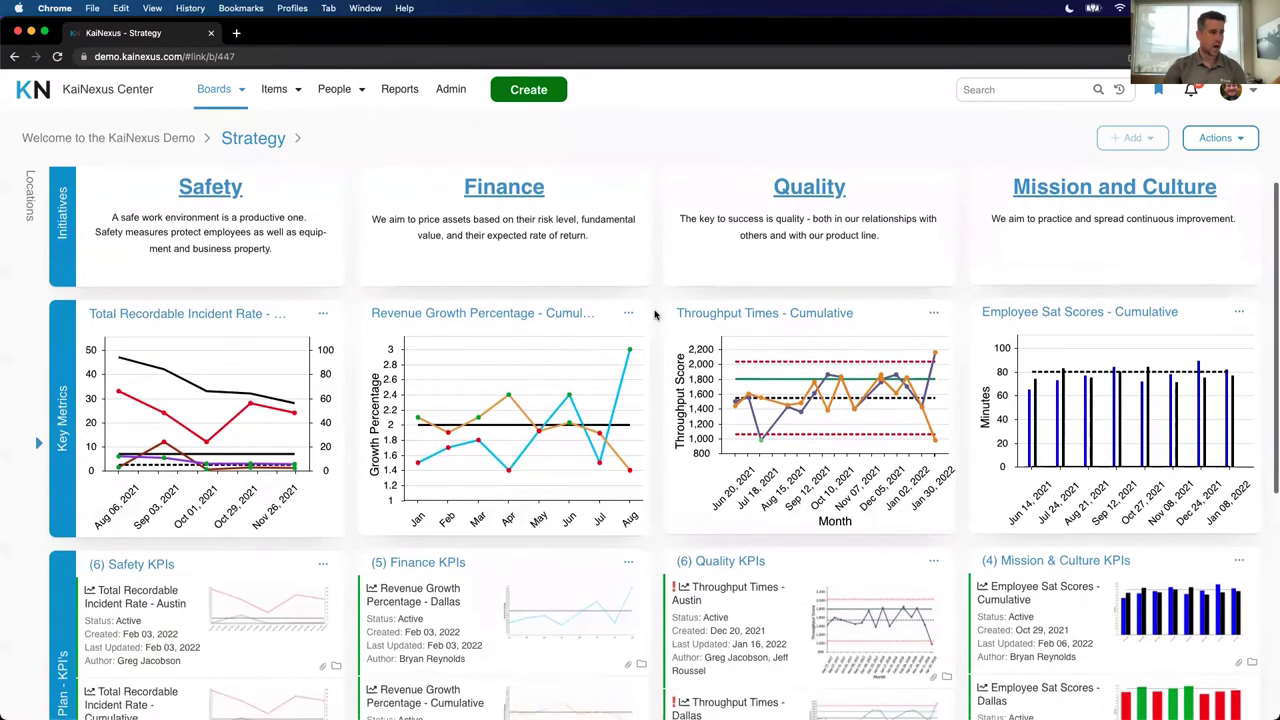
pyautogui.scroll(-1, 655, 315)
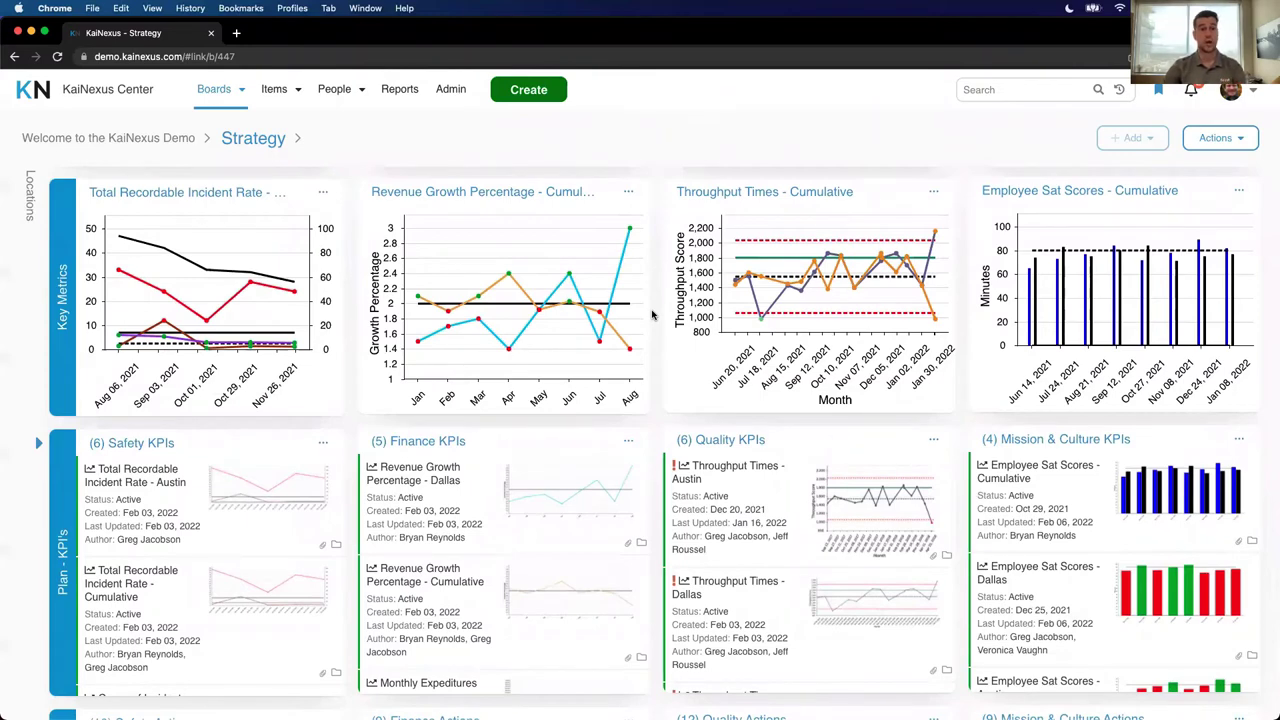
pyautogui.scroll(-5, 655, 315)
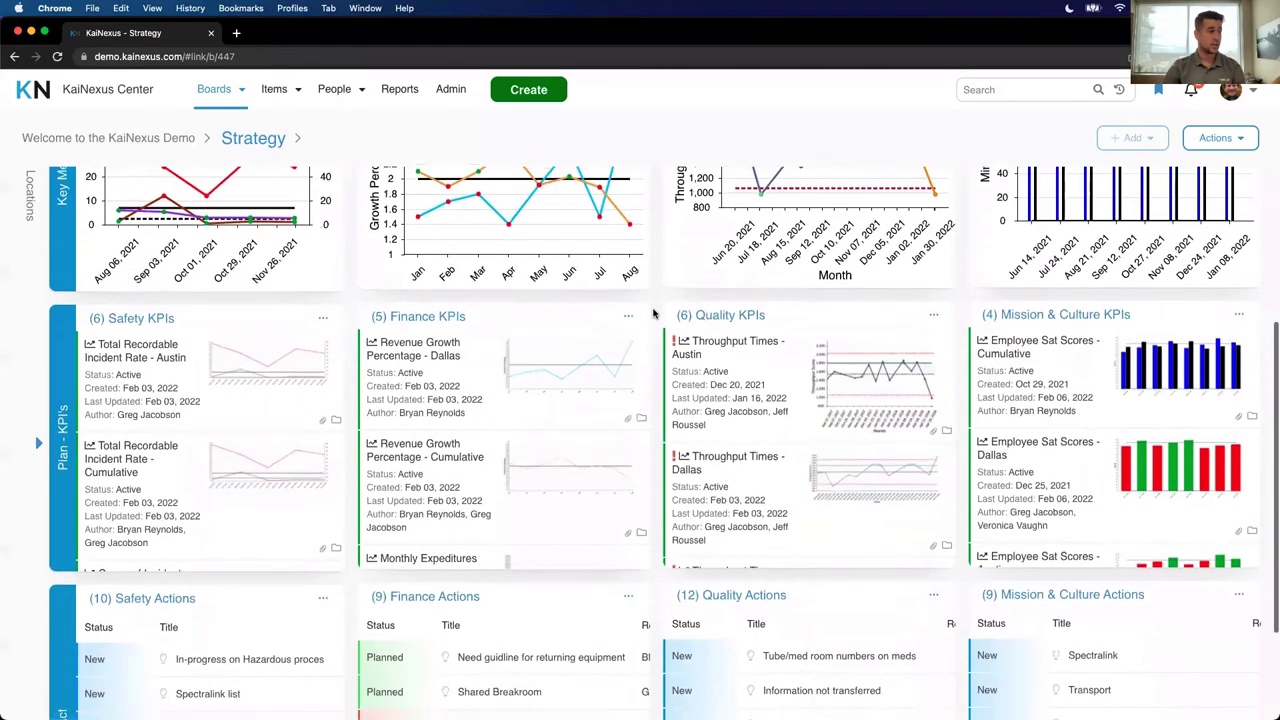
pyautogui.scroll(-3, 655, 315)
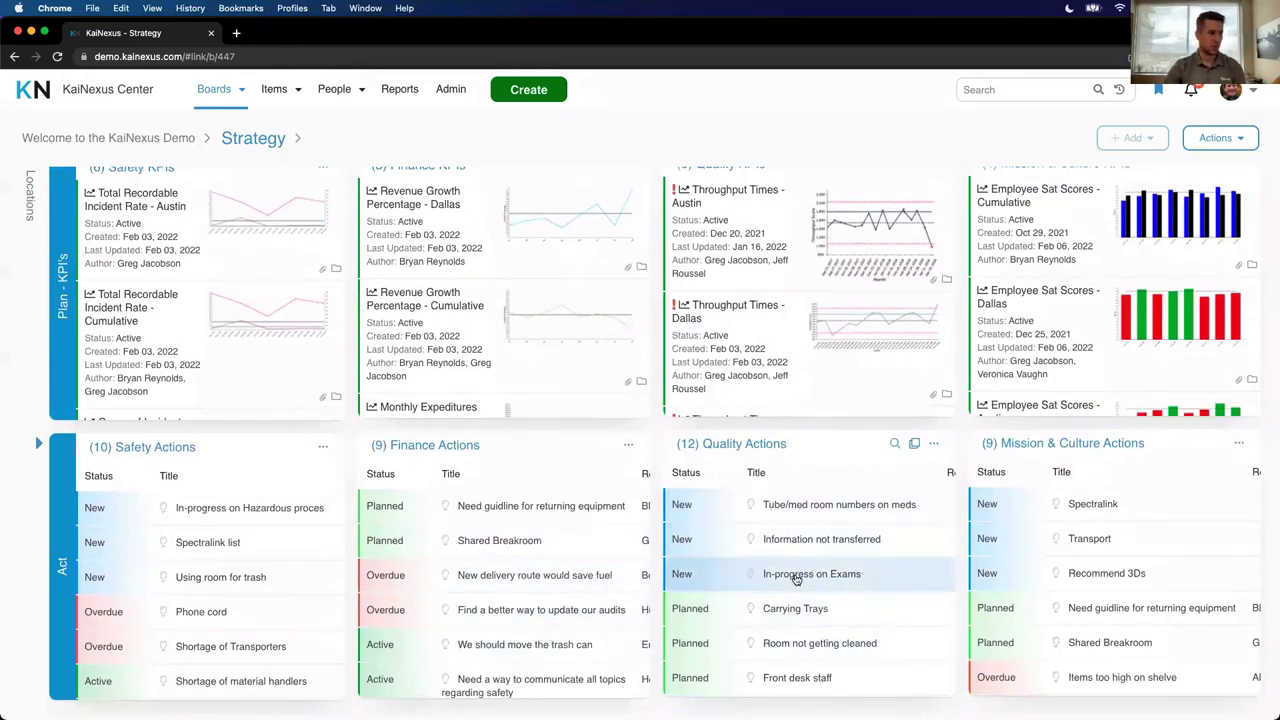
pyautogui.scroll(-3, 795, 580)
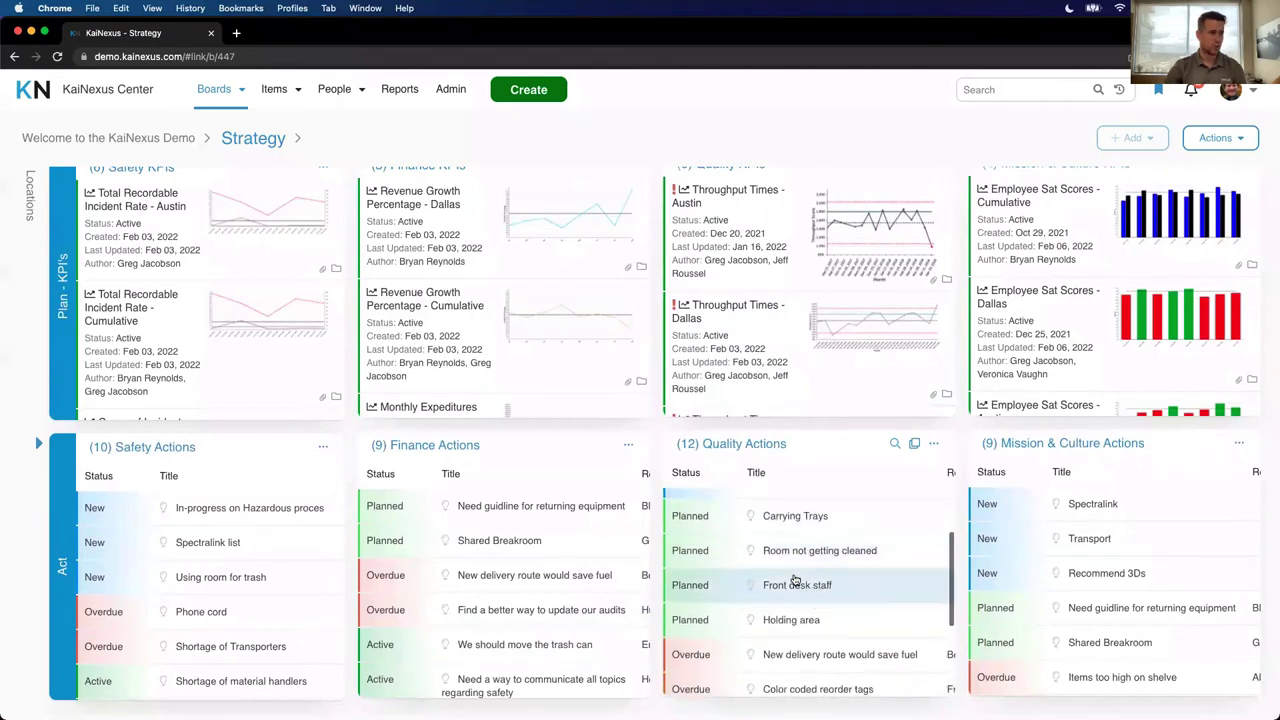
pyautogui.scroll(3, 795, 580)
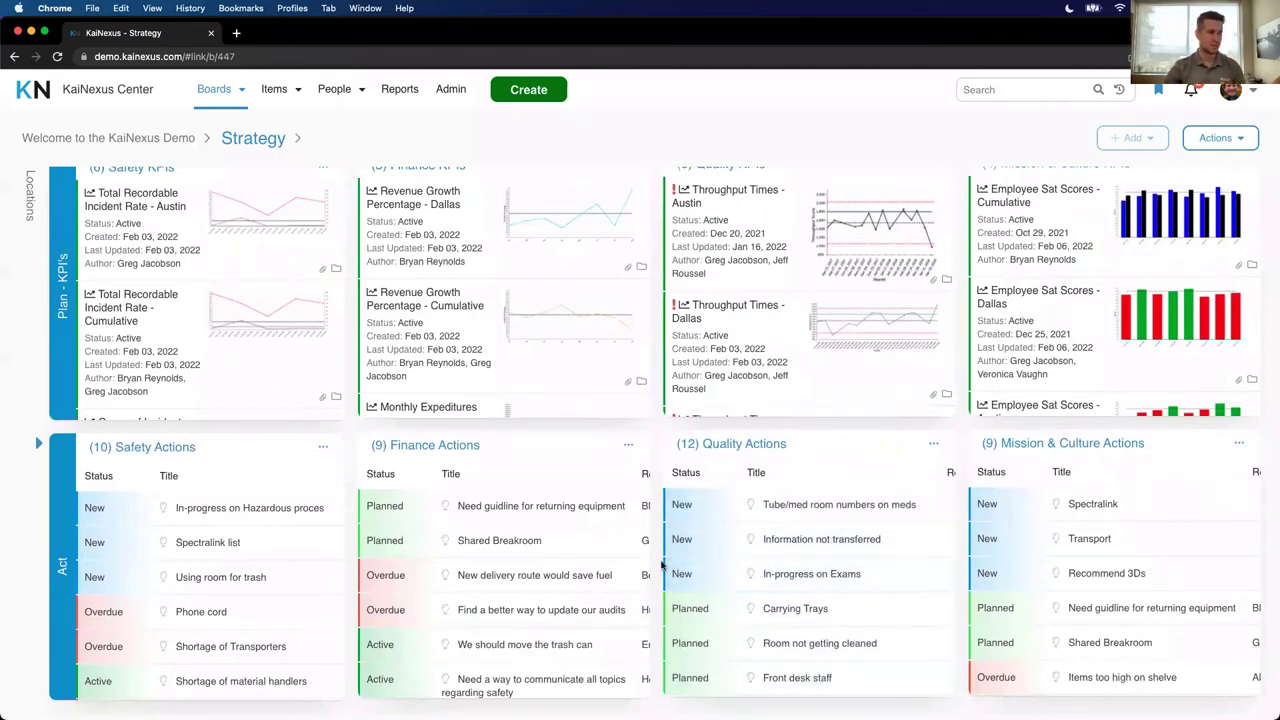
pyautogui.scroll(2, 659, 566)
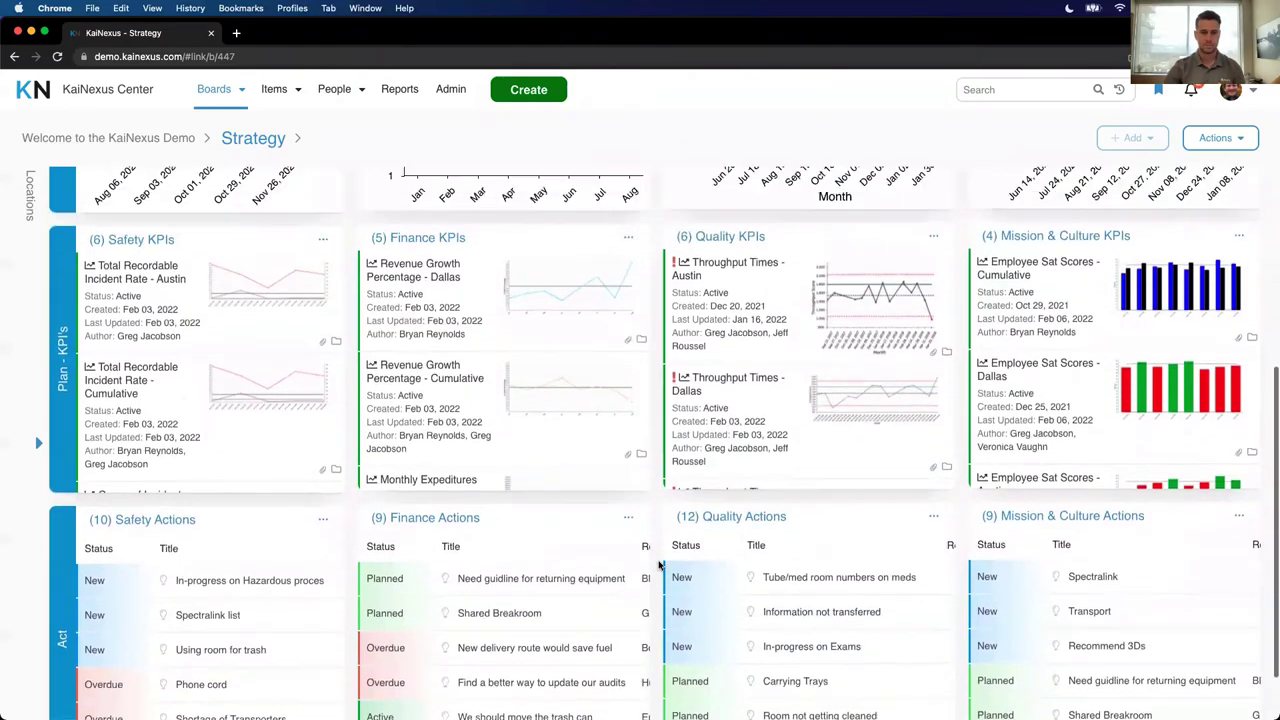
pyautogui.click(775, 327)
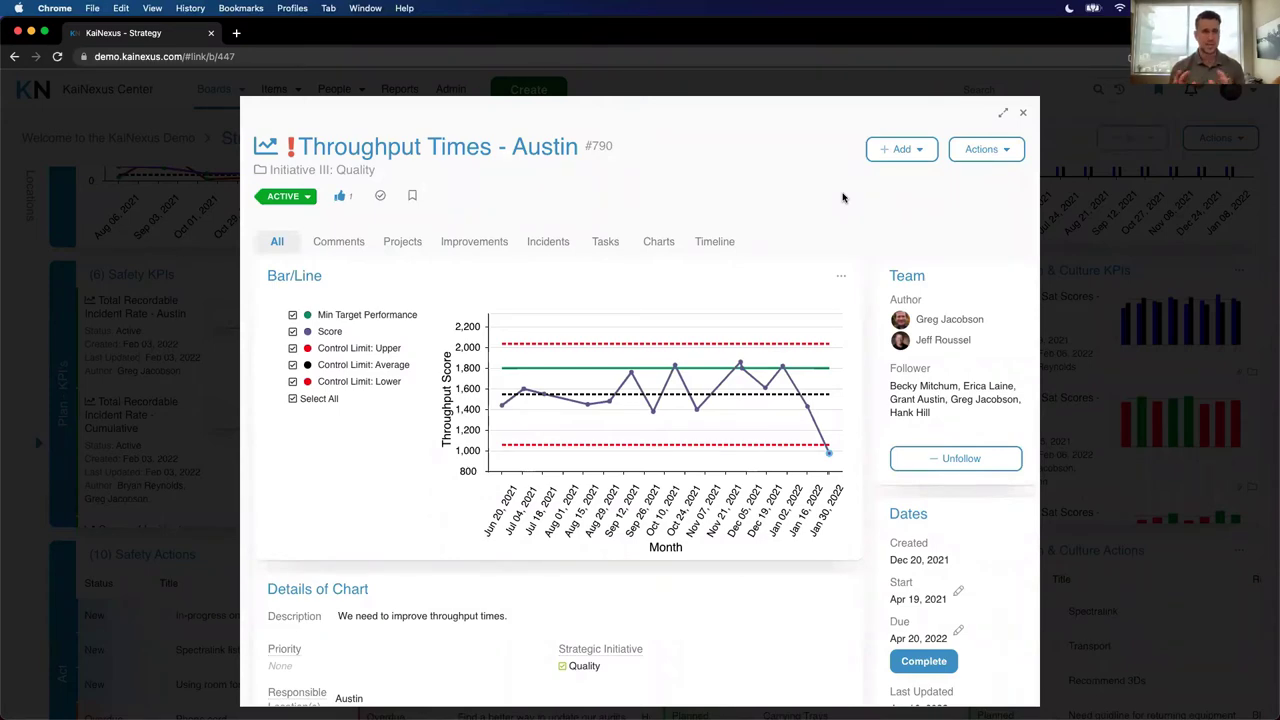
# - Expand the Throughput Times - Austin KPI to full page, showing its Jan 30 score of 977
pyautogui.click(1002, 113)
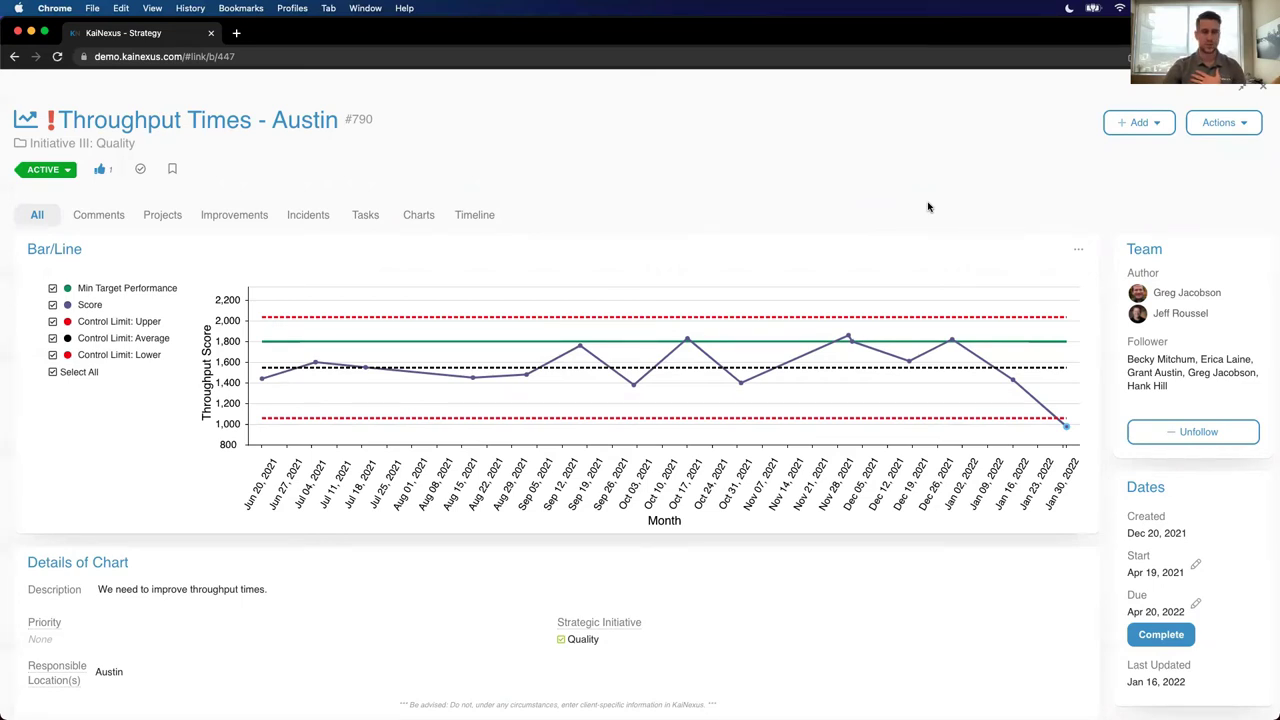
pyautogui.moveTo(1067, 430)
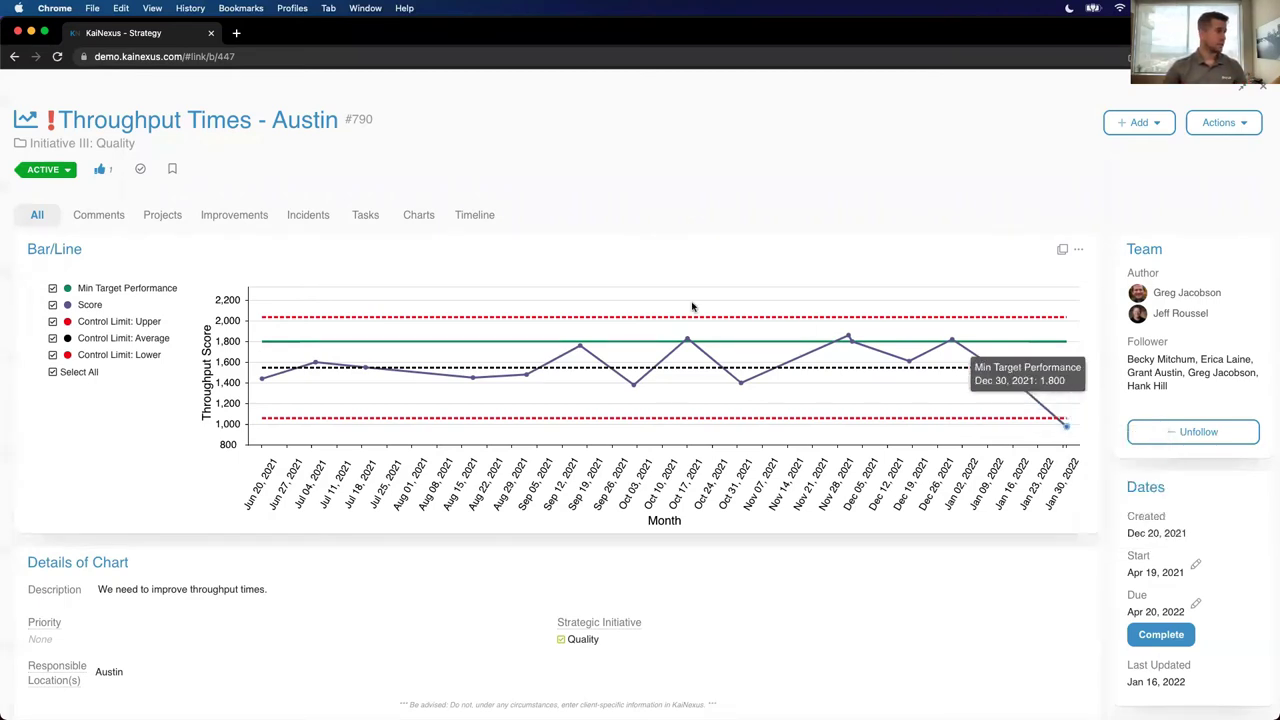
# - View the linked improvement 'Items too high on shelve', then close back to the Strategy board
pyautogui.click(233, 215)
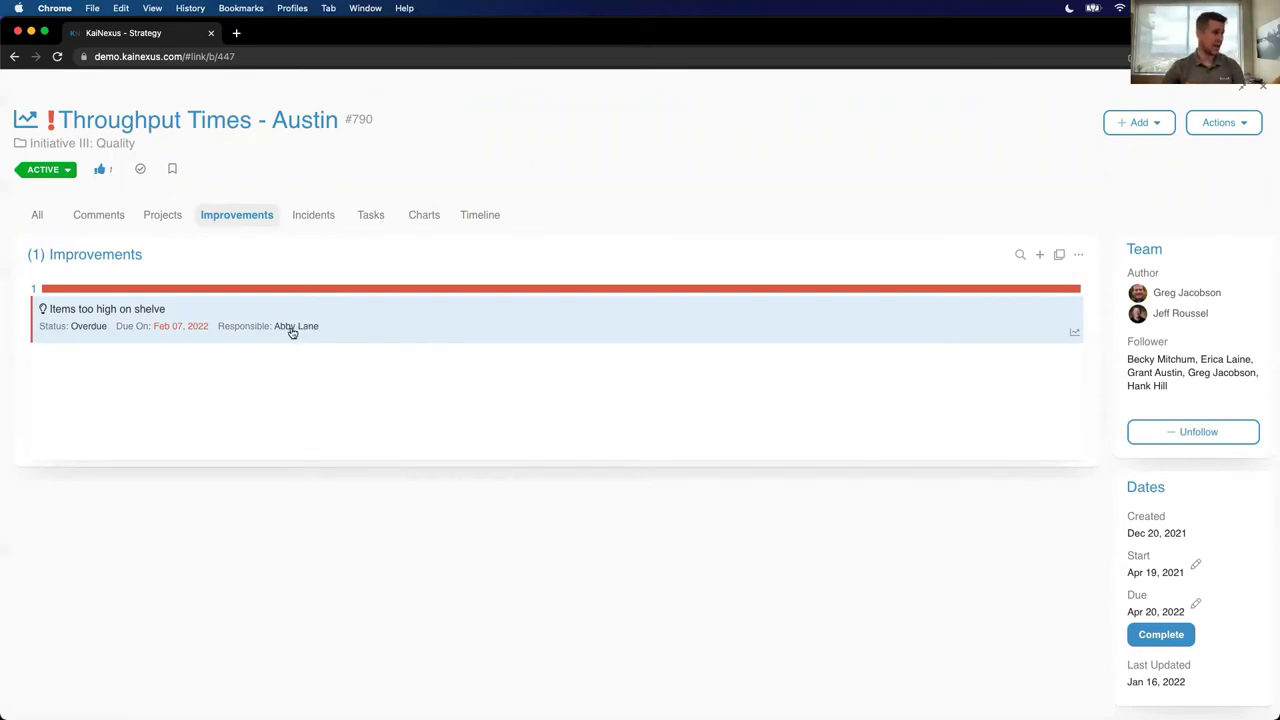
pyautogui.click(470, 329)
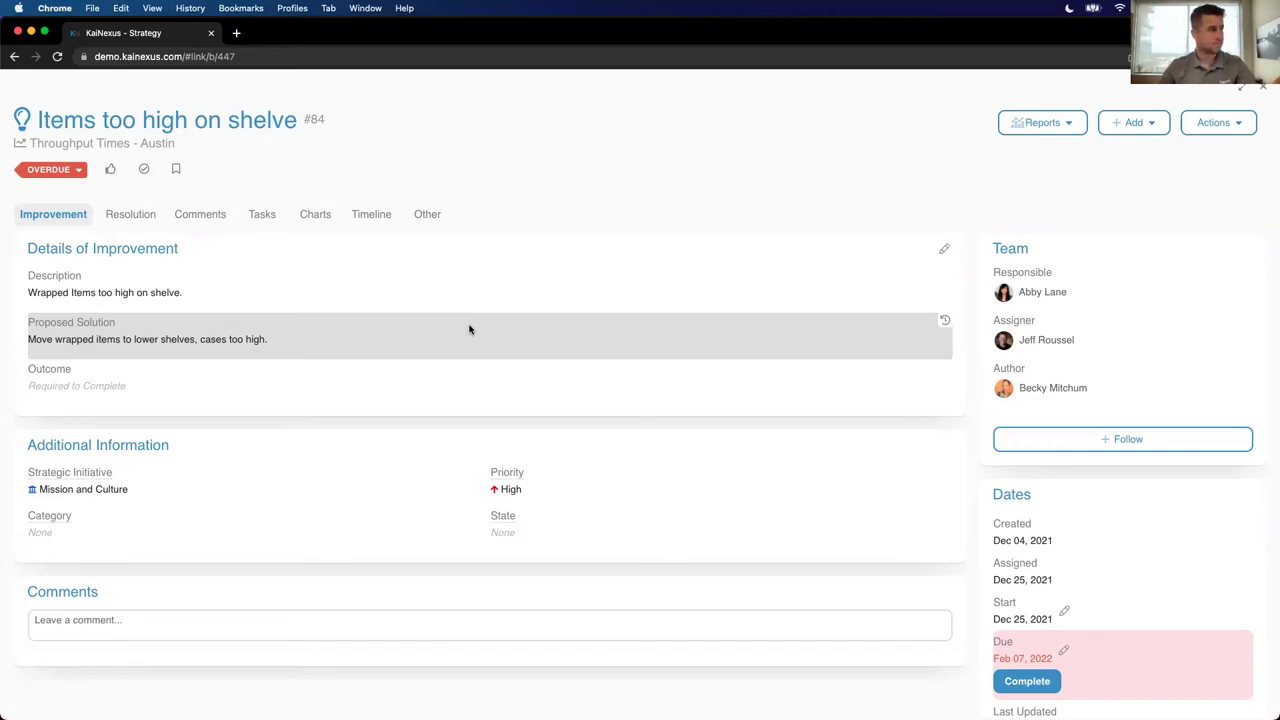
pyautogui.press('Escape')
# - Return to the Huddle Board from the Personal board, with the Locations panel collapsed
pyautogui.scroll(10, 655, 350)
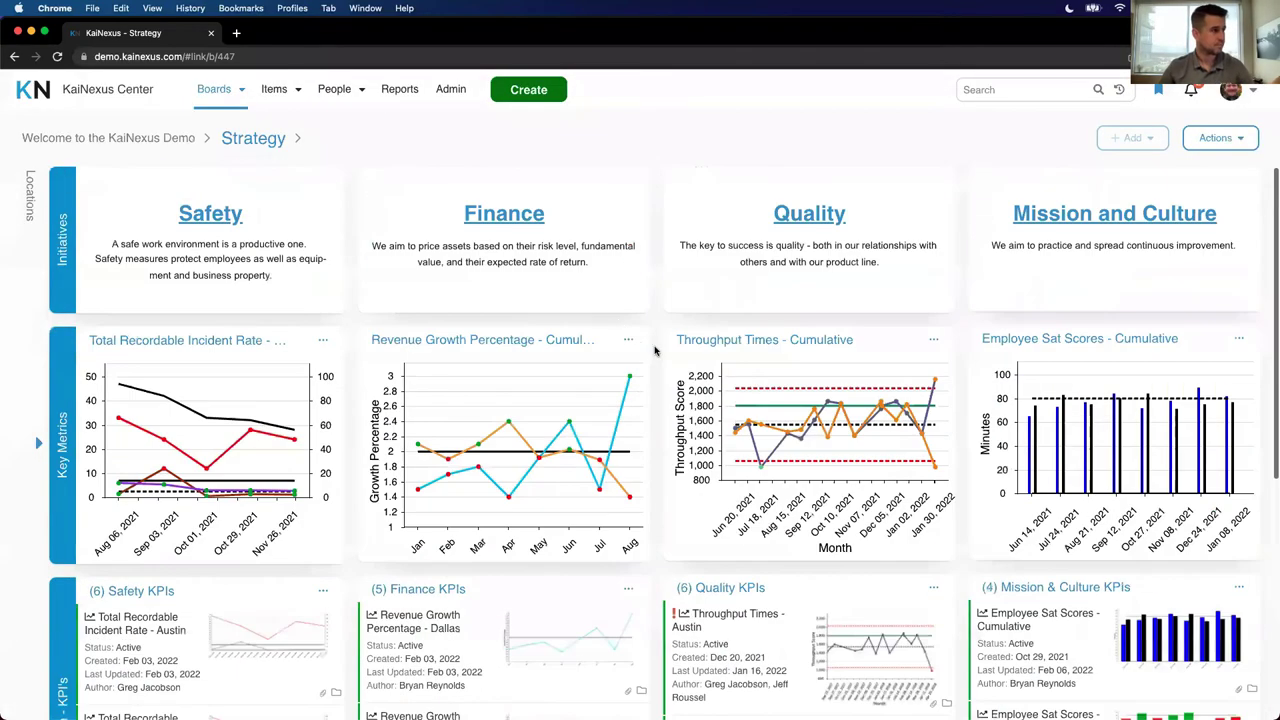
pyautogui.click(47, 93)
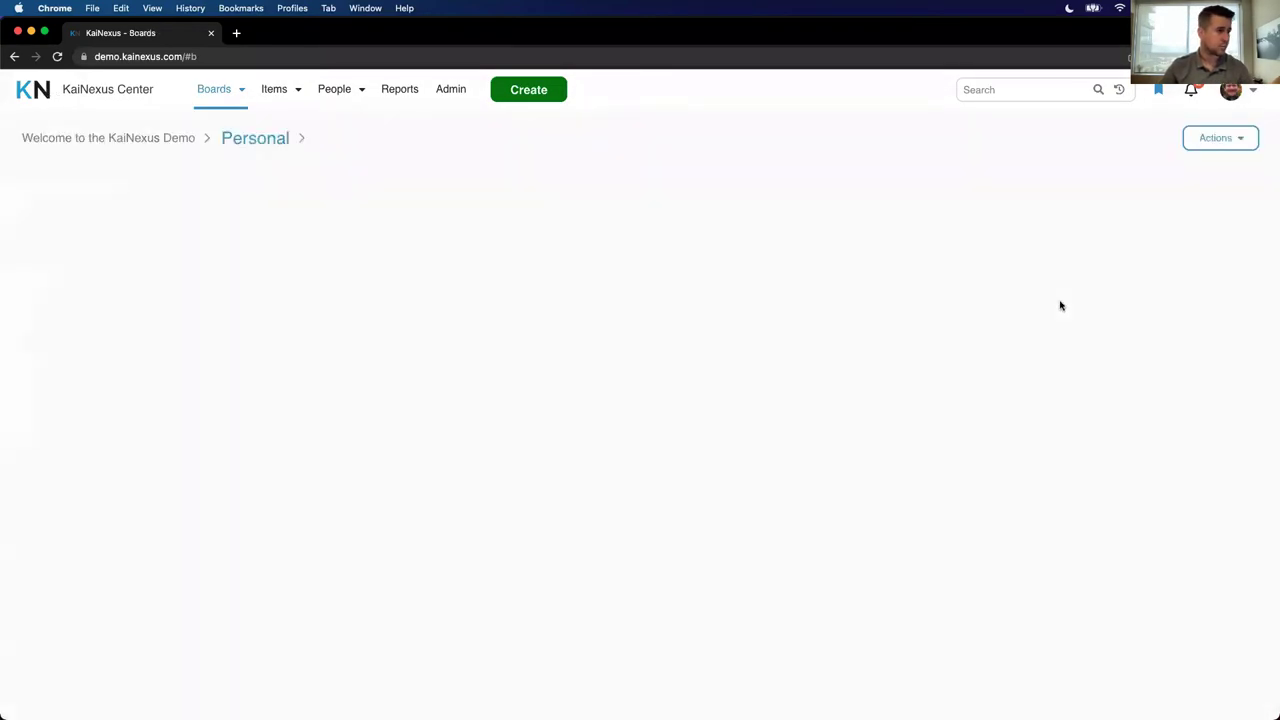
pyautogui.click(928, 216)
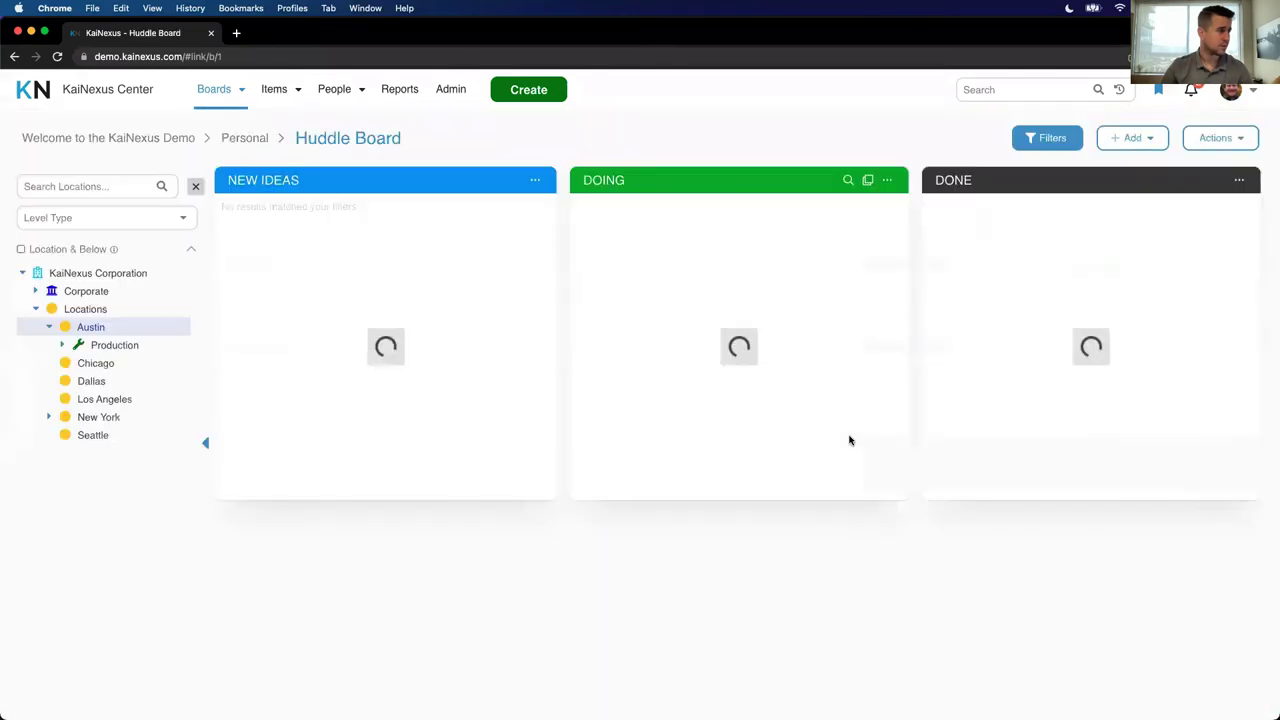
pyautogui.click(204, 443)
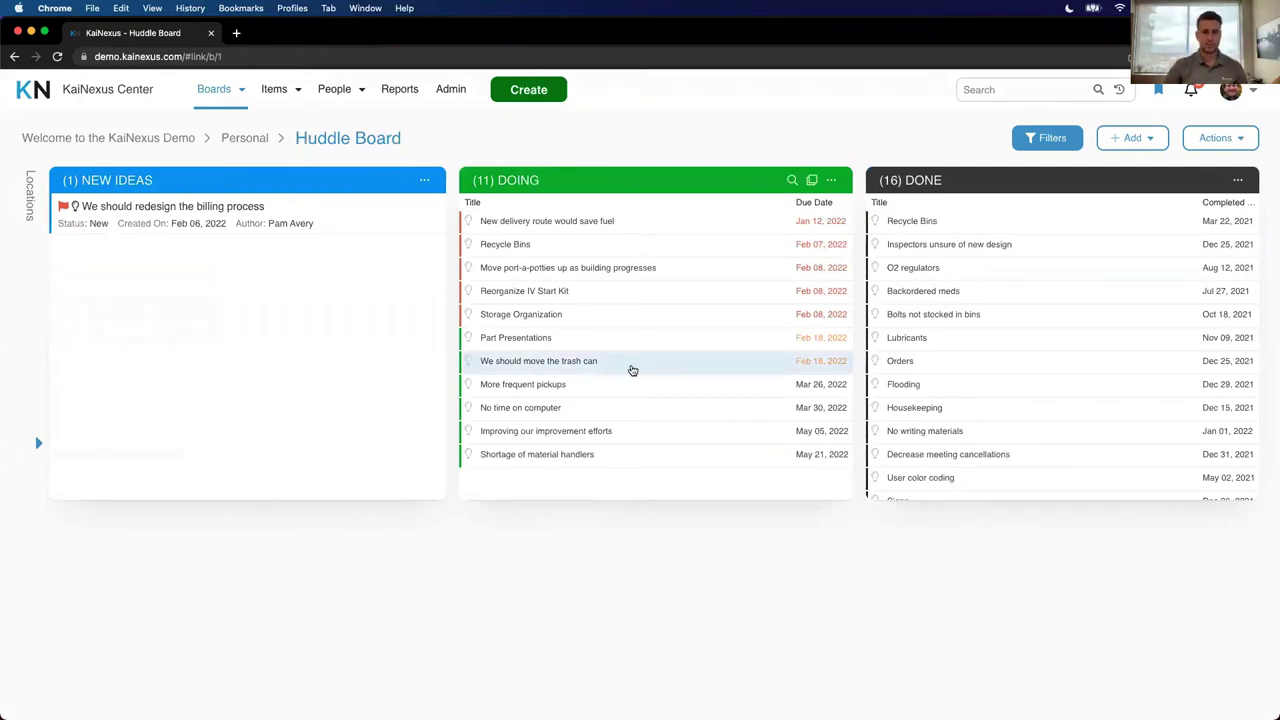
# - Open the 'We should move the trash can' idea as a window and show its status options
pyautogui.click(540, 361)
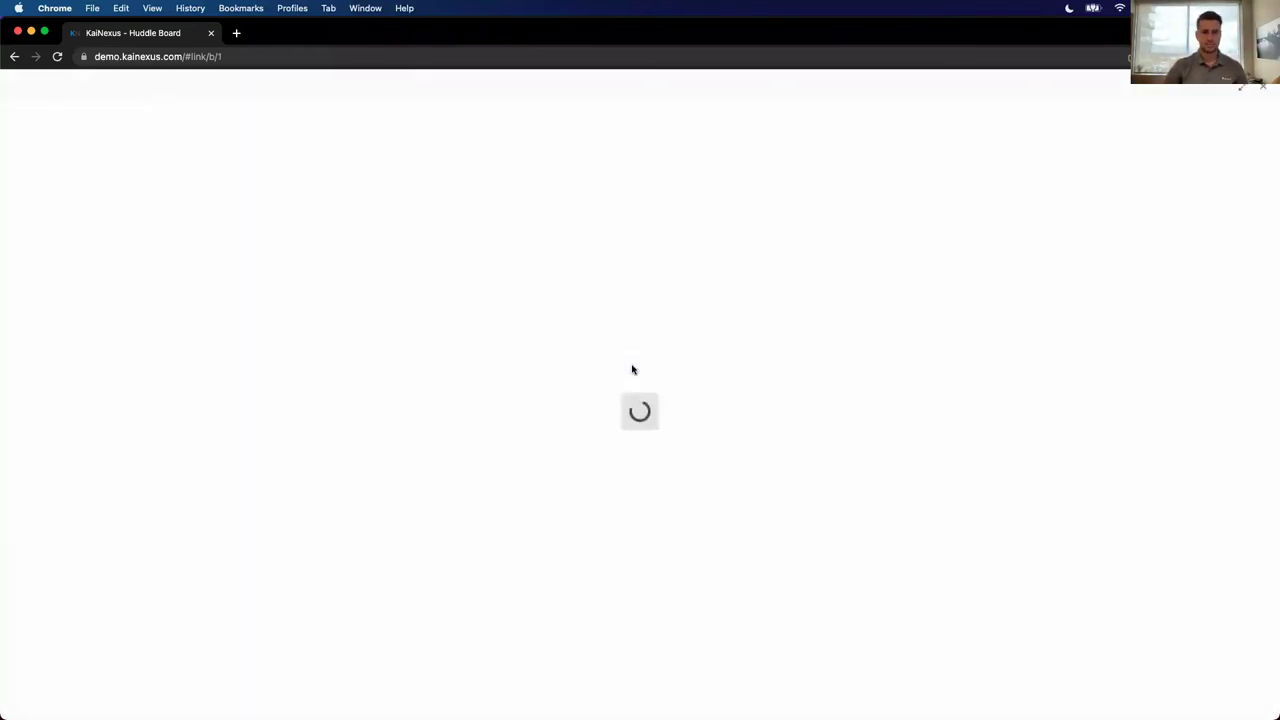
pyautogui.click(1241, 92)
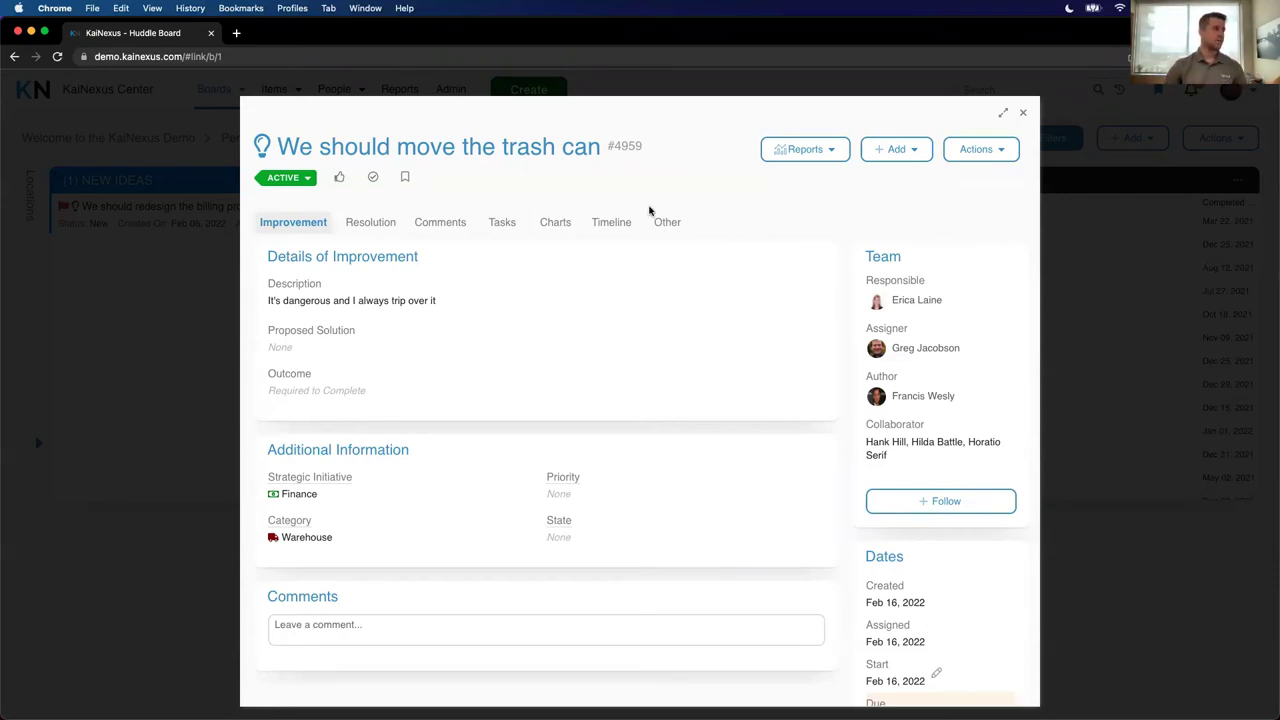
pyautogui.click(310, 180)
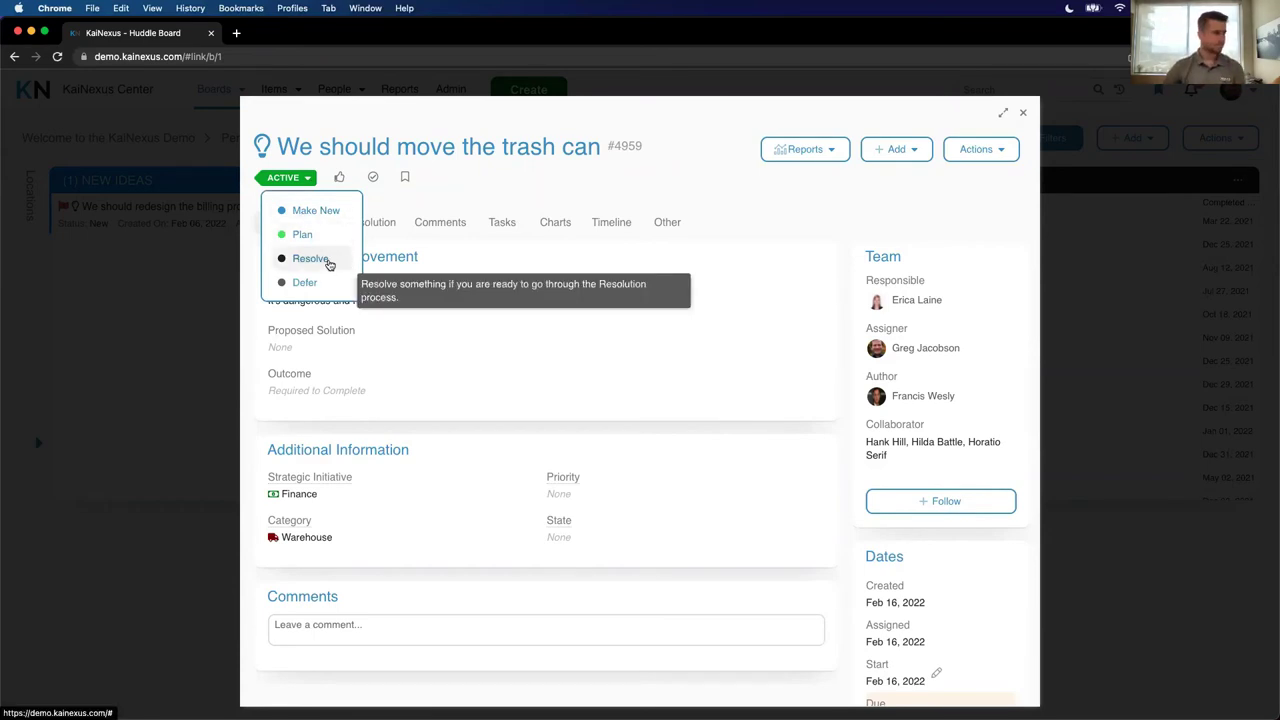
# - Resolve the trash-can idea with the outcome 'We put it under the desk'
pyautogui.click(328, 262)
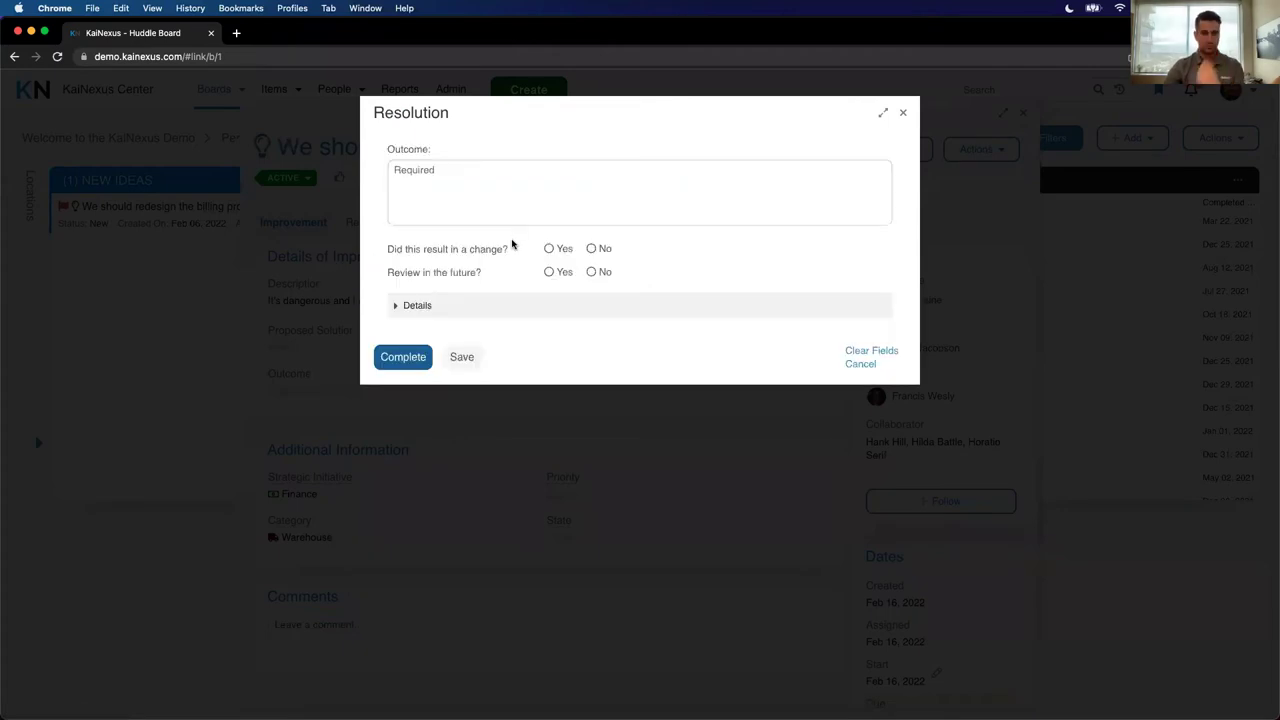
pyautogui.click(521, 196)
pyautogui.write('We')
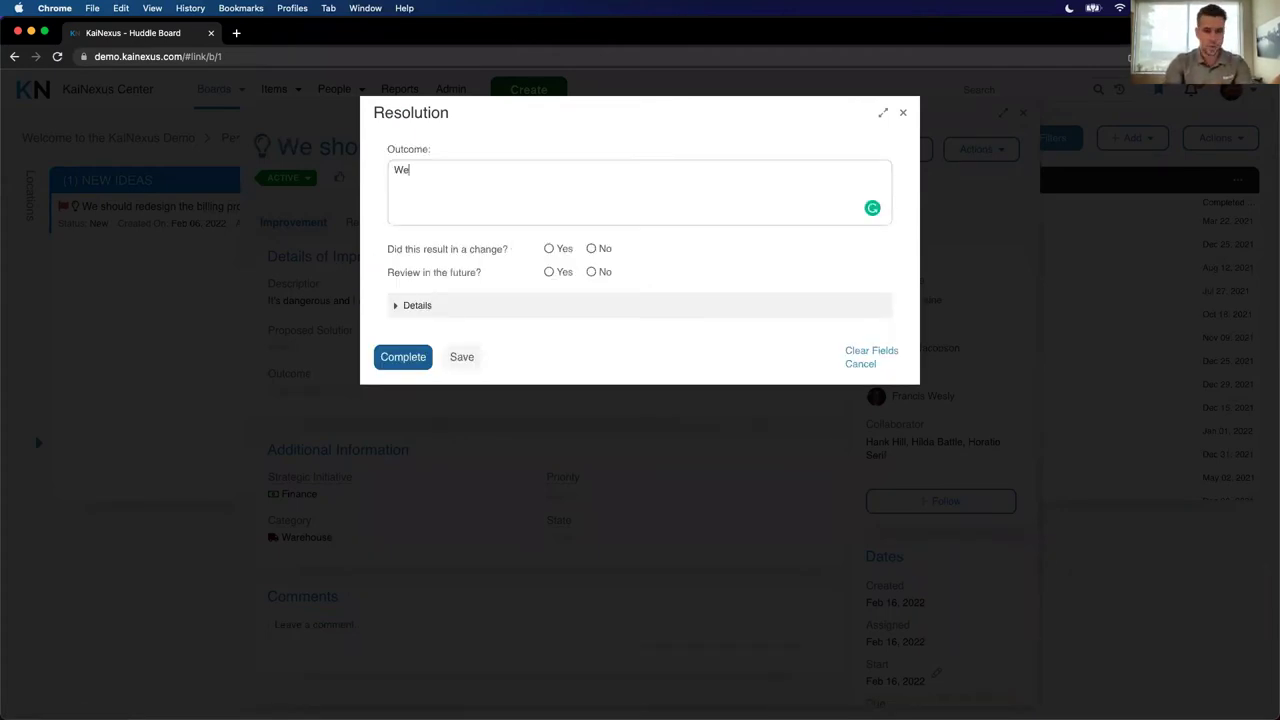
pyautogui.write(' put it under the desk.')
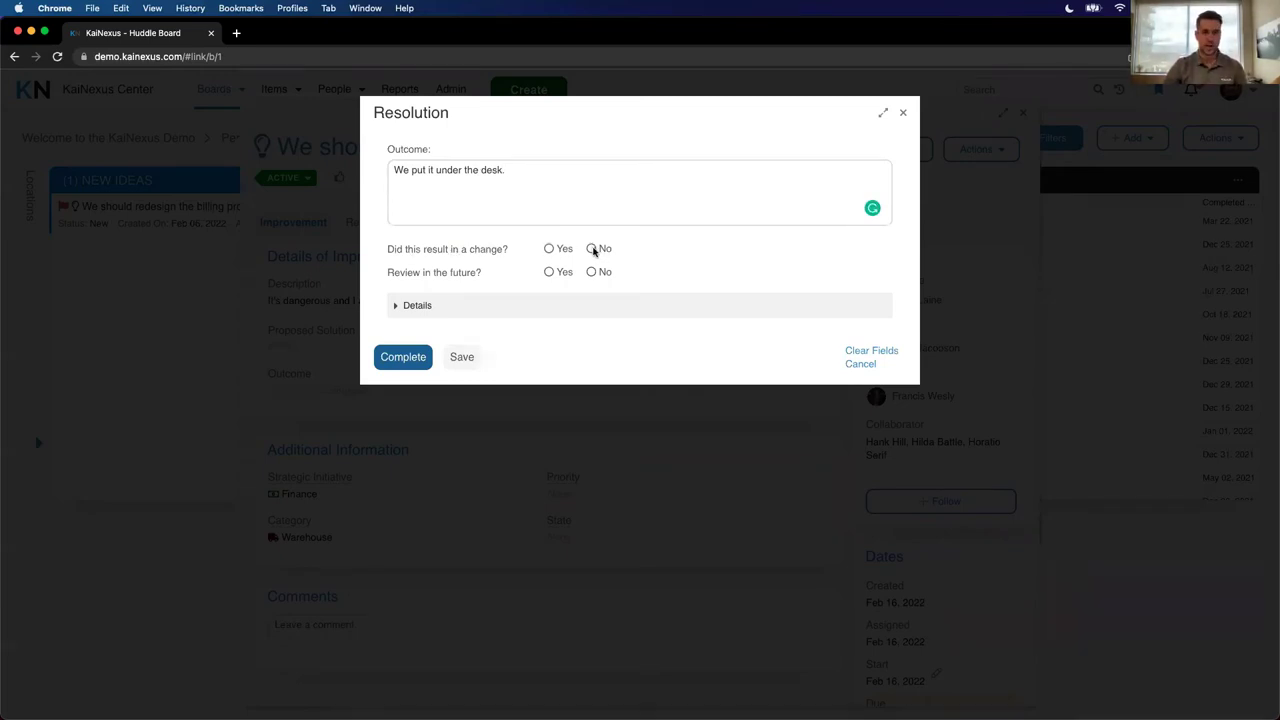
# - Mark that the result brought a change, impacting Safety and Cost Saving
pyautogui.click(592, 249)
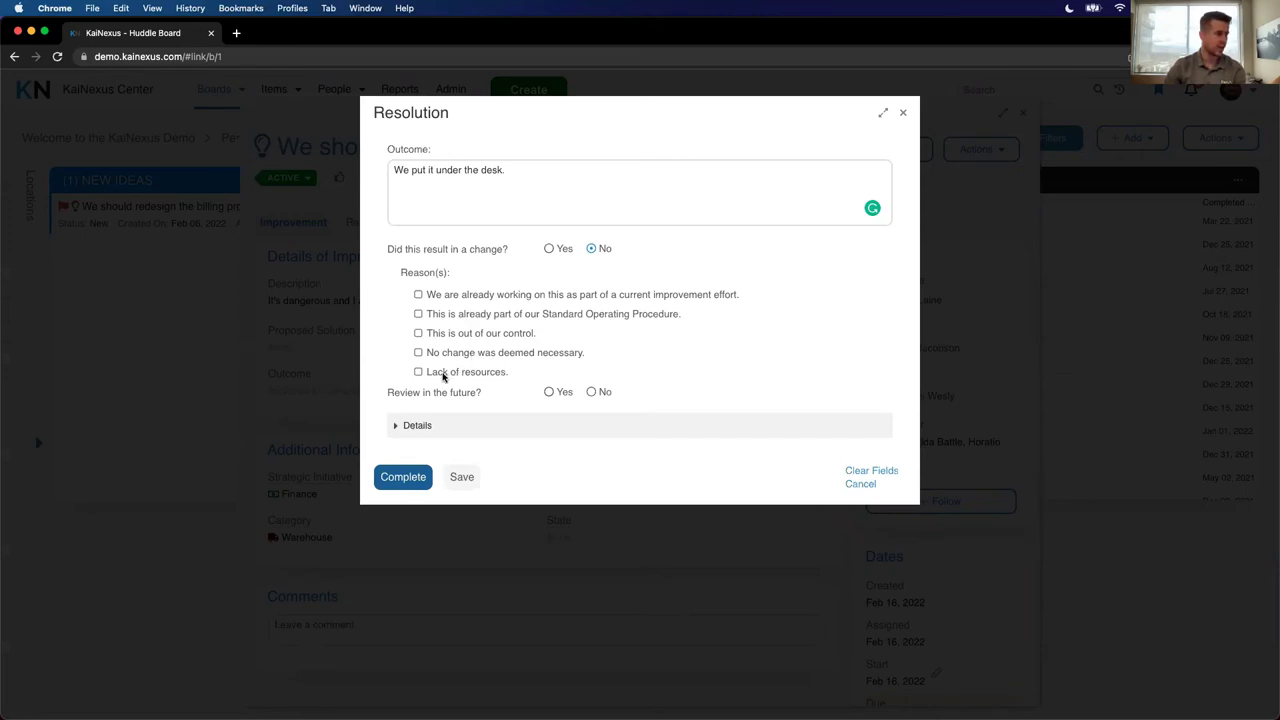
pyautogui.click(443, 374)
pyautogui.click(452, 296)
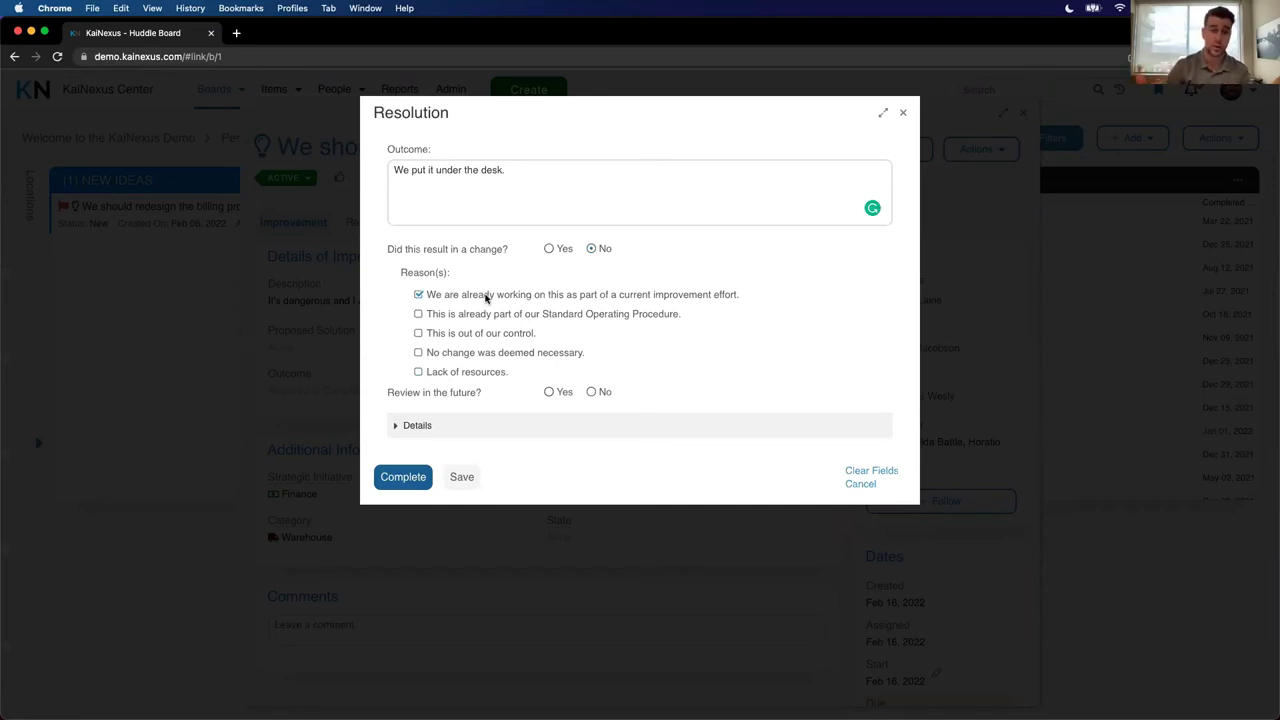
pyautogui.click(548, 250)
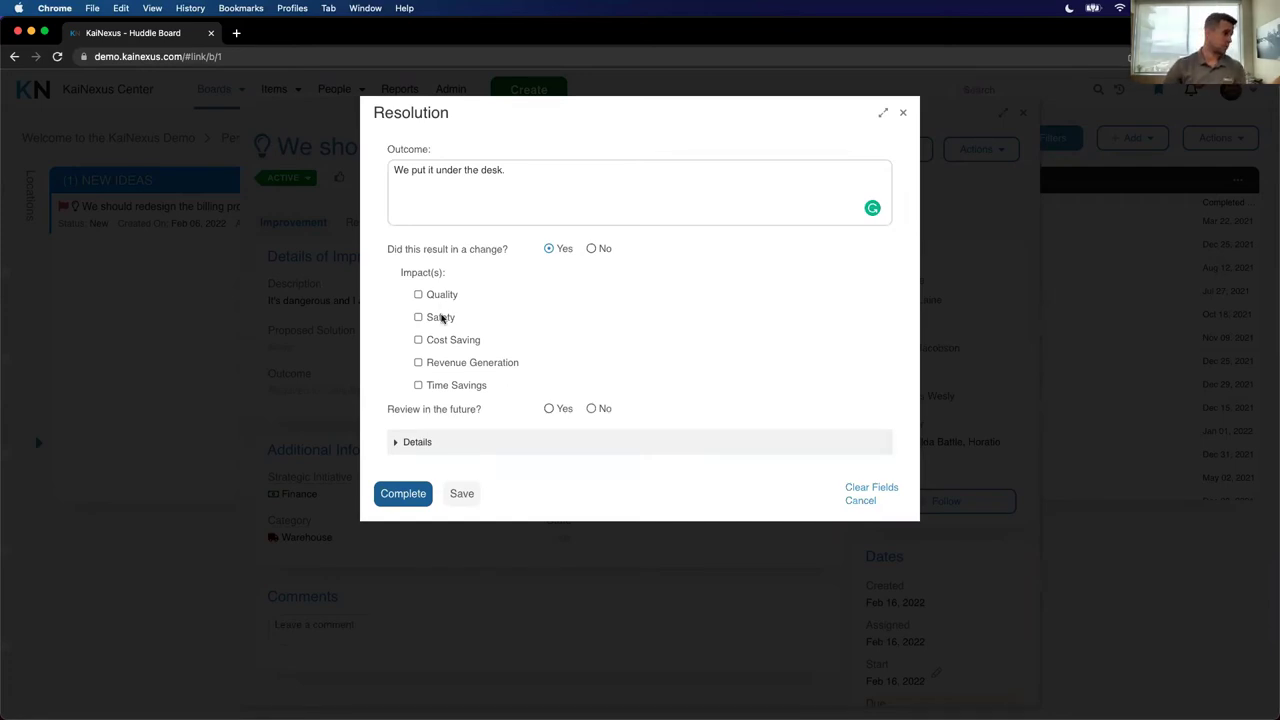
pyautogui.click(441, 317)
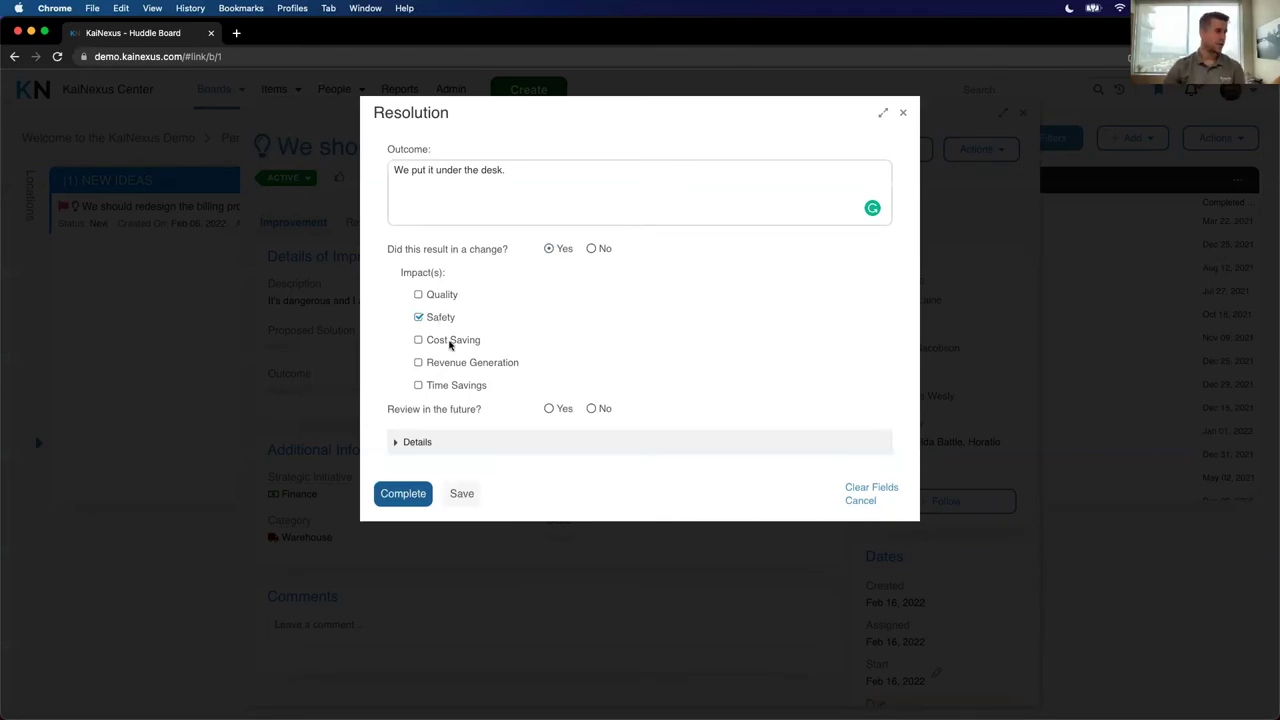
pyautogui.click(448, 342)
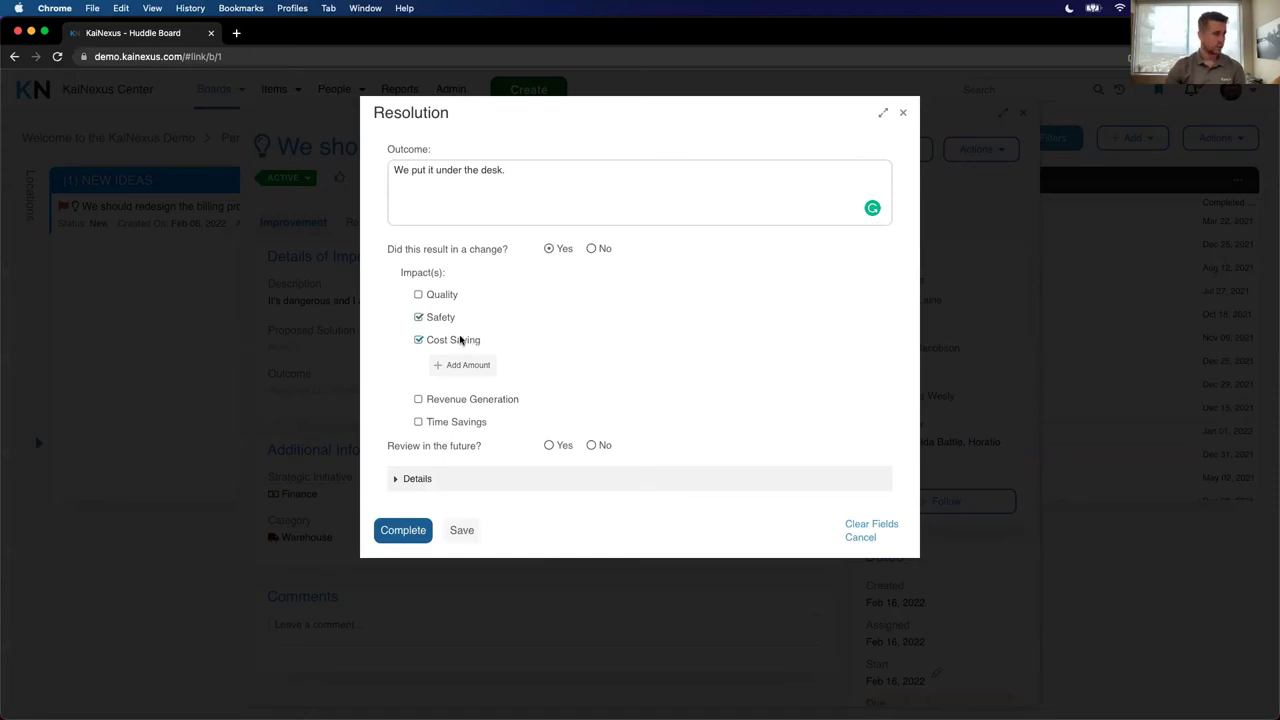
# - Add a recurring $1,100 per month cost saving, calculated as 'We now buy fewer trash bags'
pyautogui.click(467, 368)
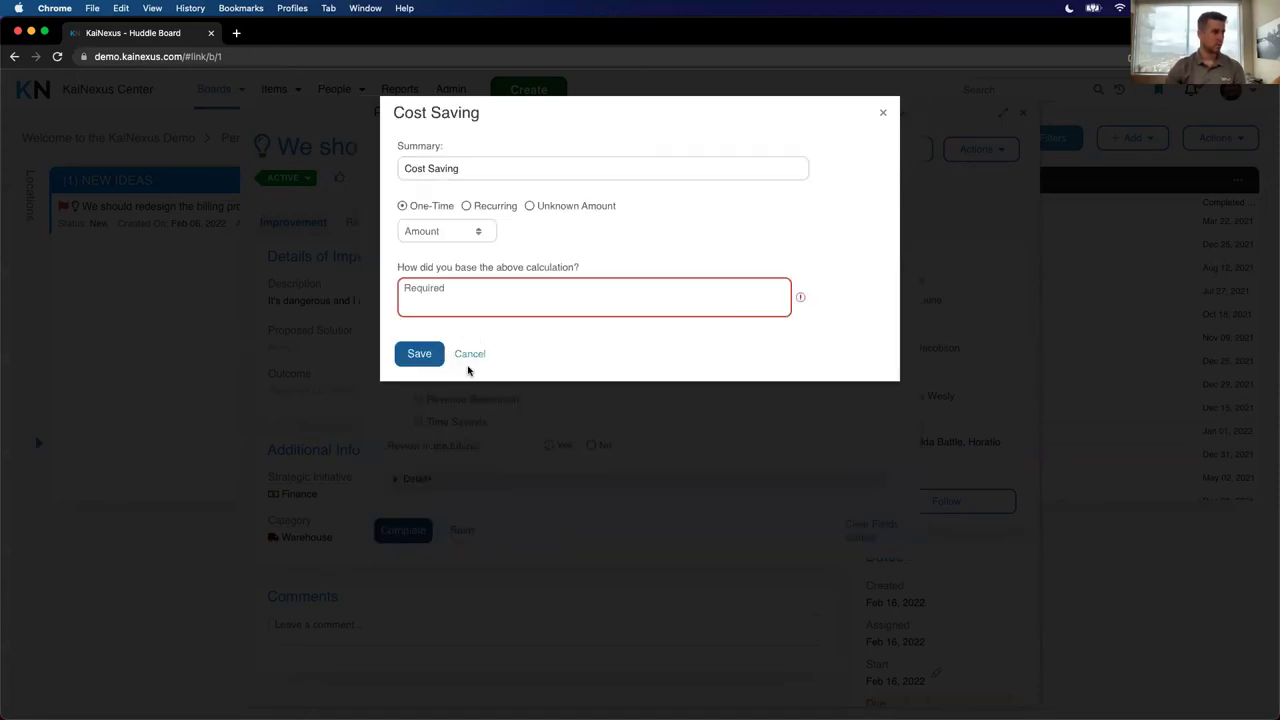
pyautogui.click(468, 207)
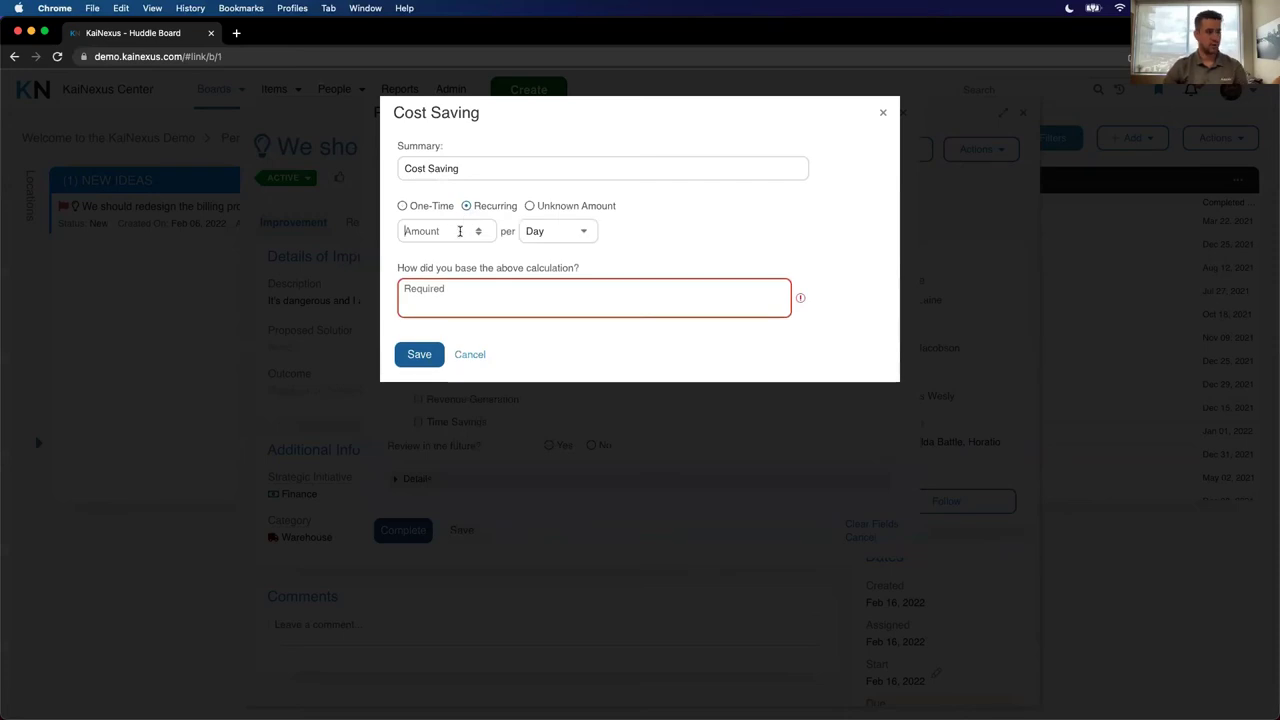
pyautogui.write('1100')
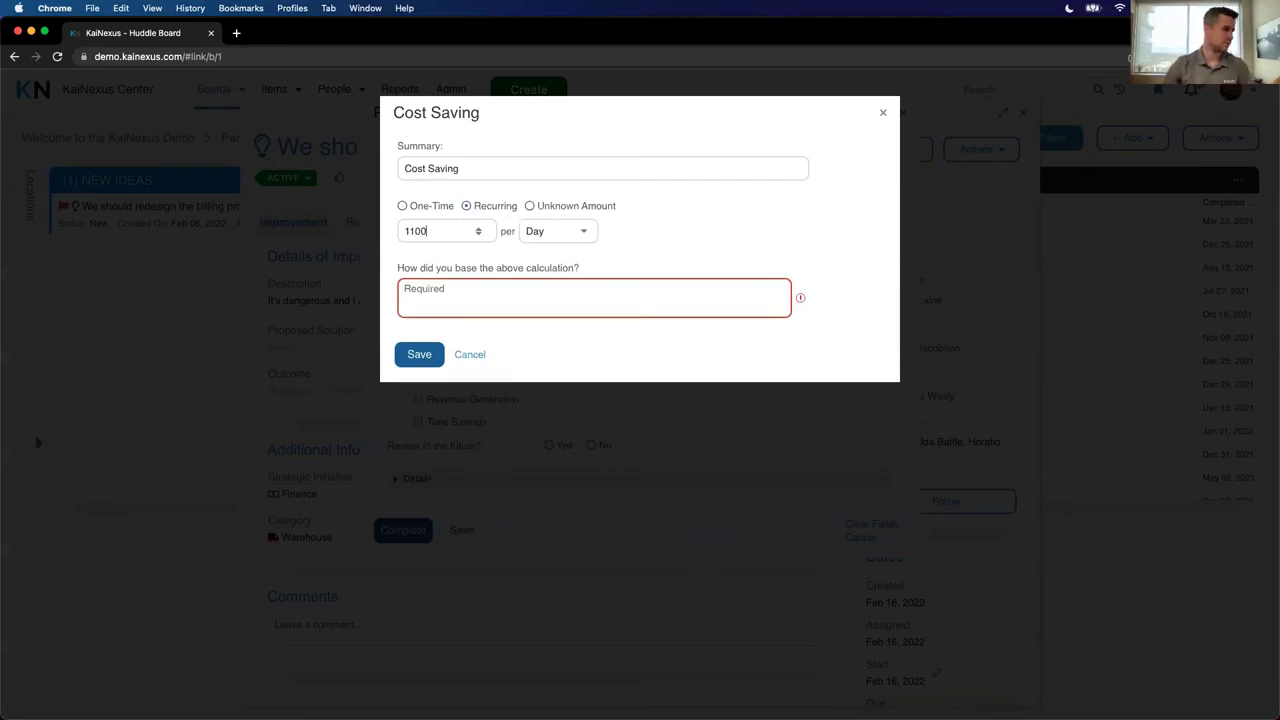
pyautogui.click(572, 233)
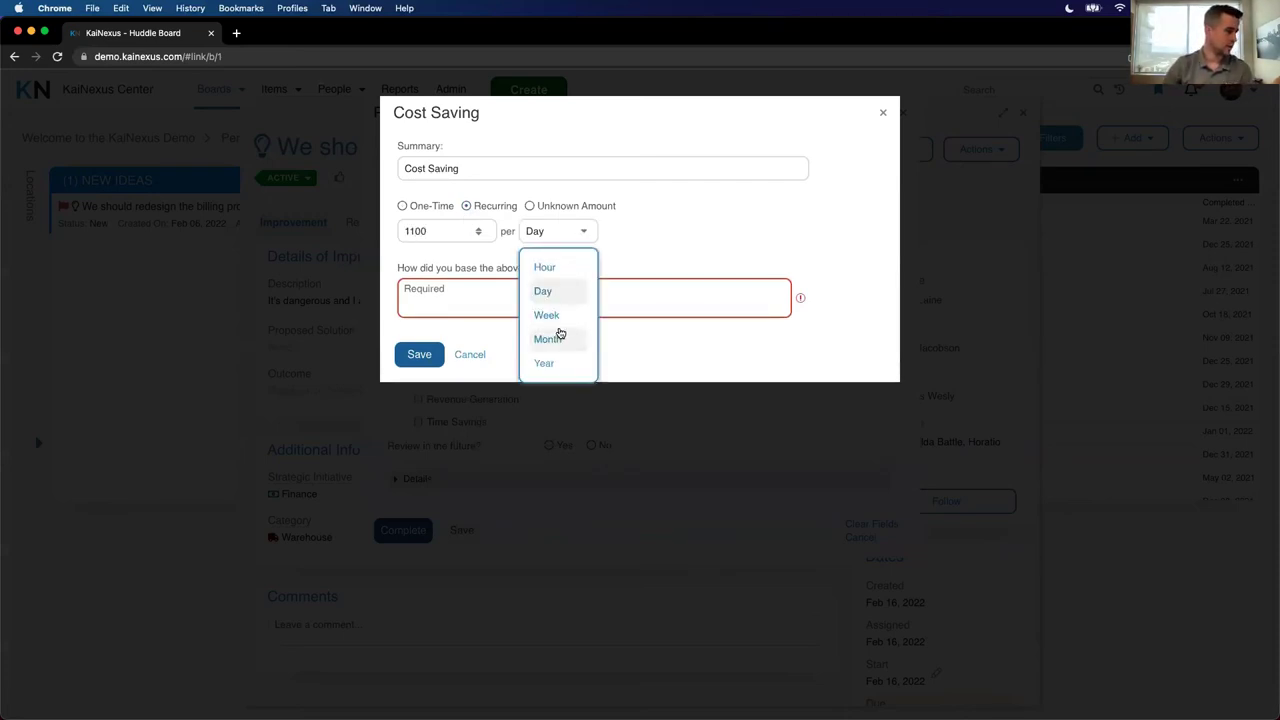
pyautogui.click(558, 338)
pyautogui.click(575, 302)
pyautogui.write('We now buy fewer ')
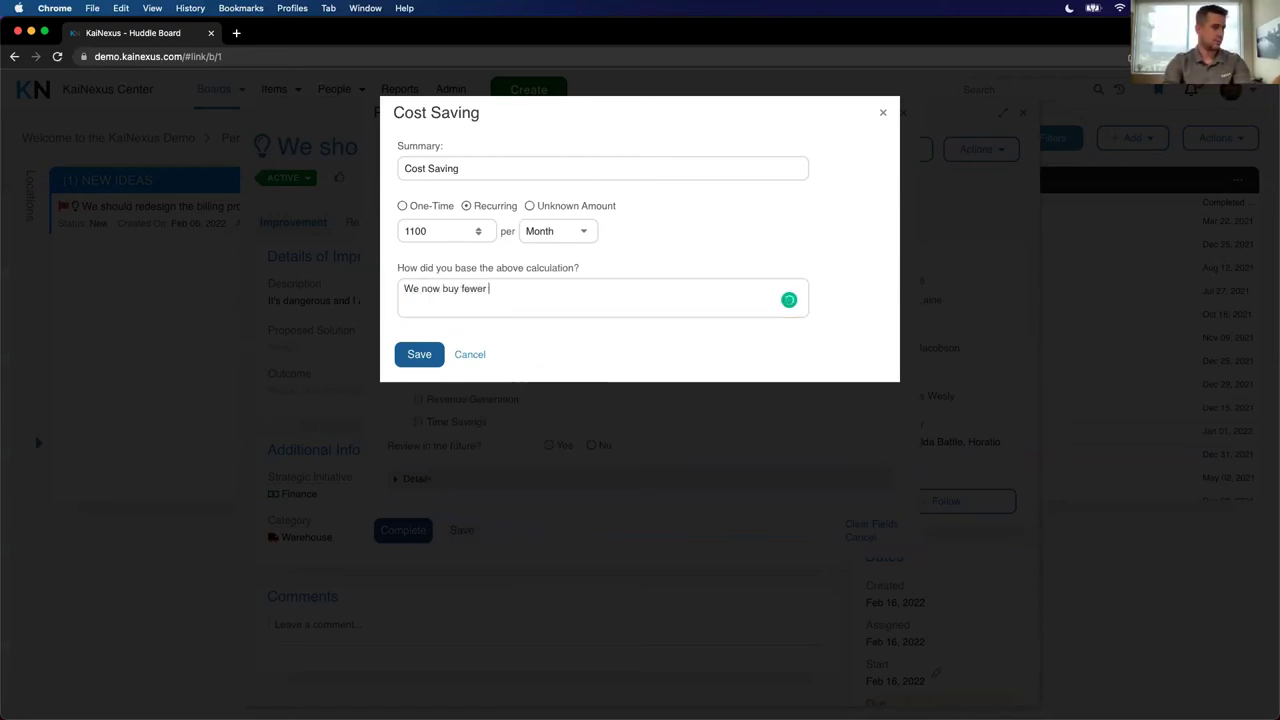
pyautogui.write('trash bags')
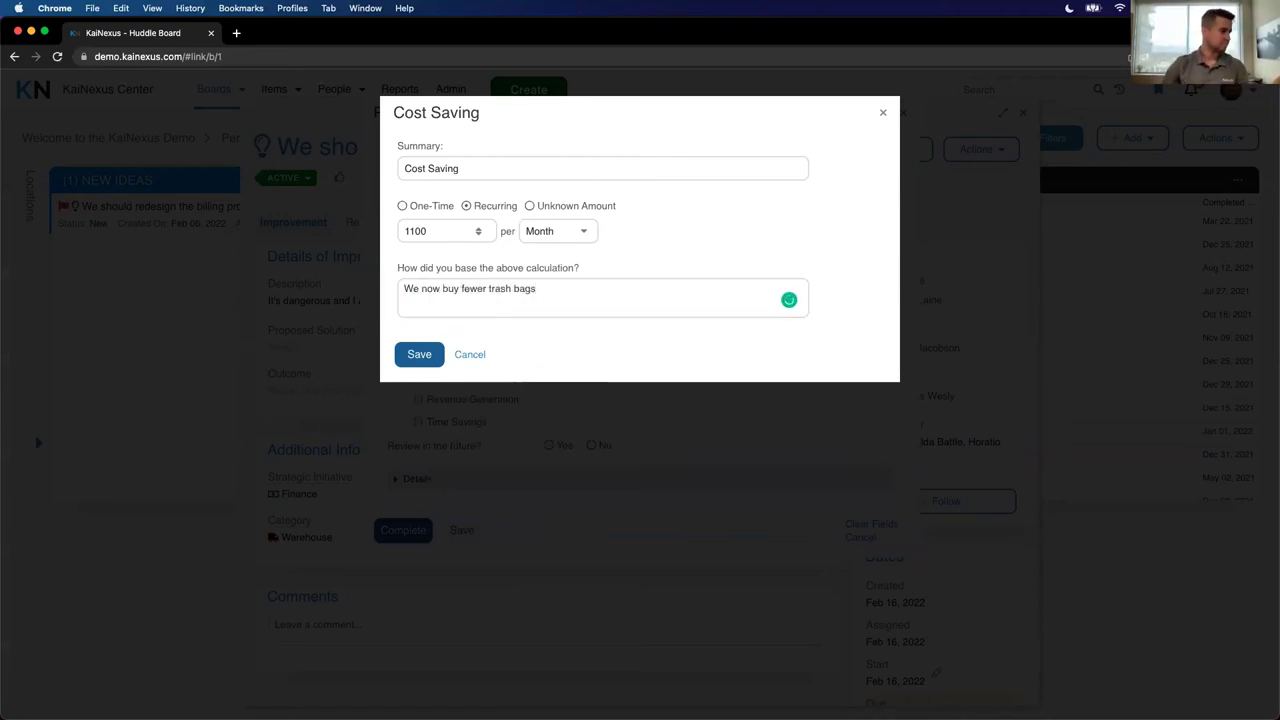
pyautogui.click(420, 355)
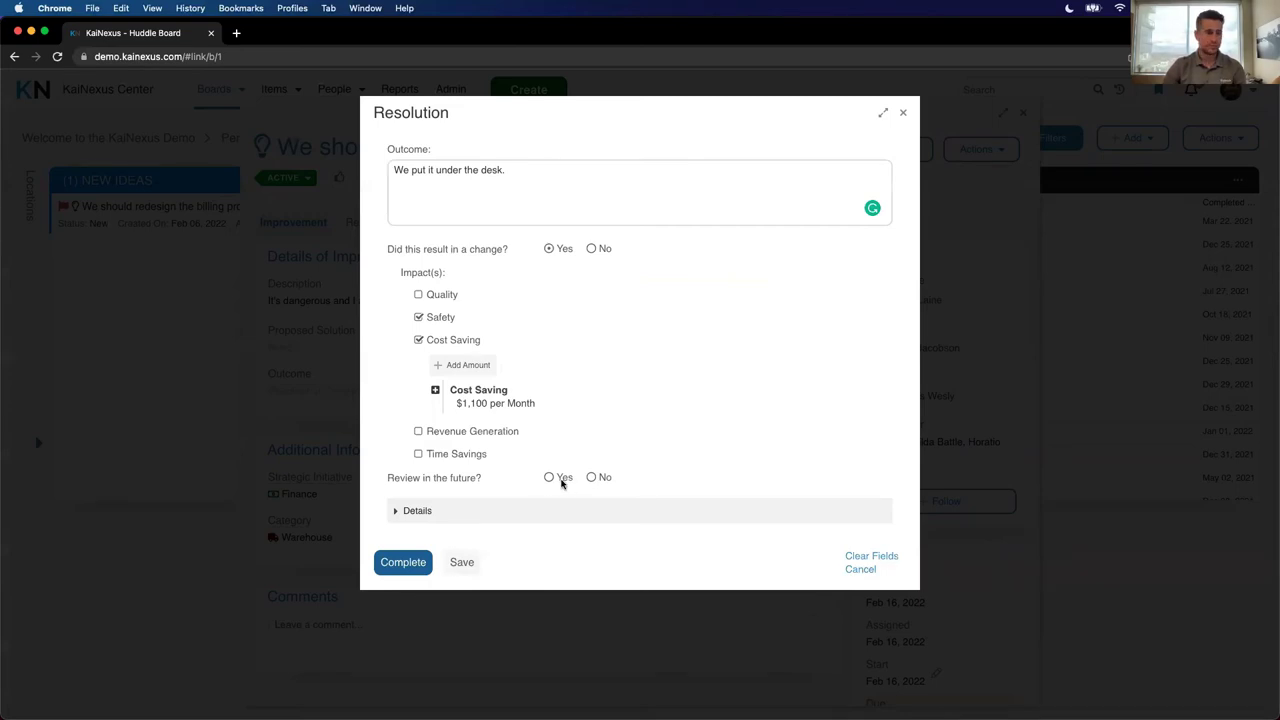
# - Schedule a future review 30 days out, on 04/17/2022
pyautogui.click(551, 478)
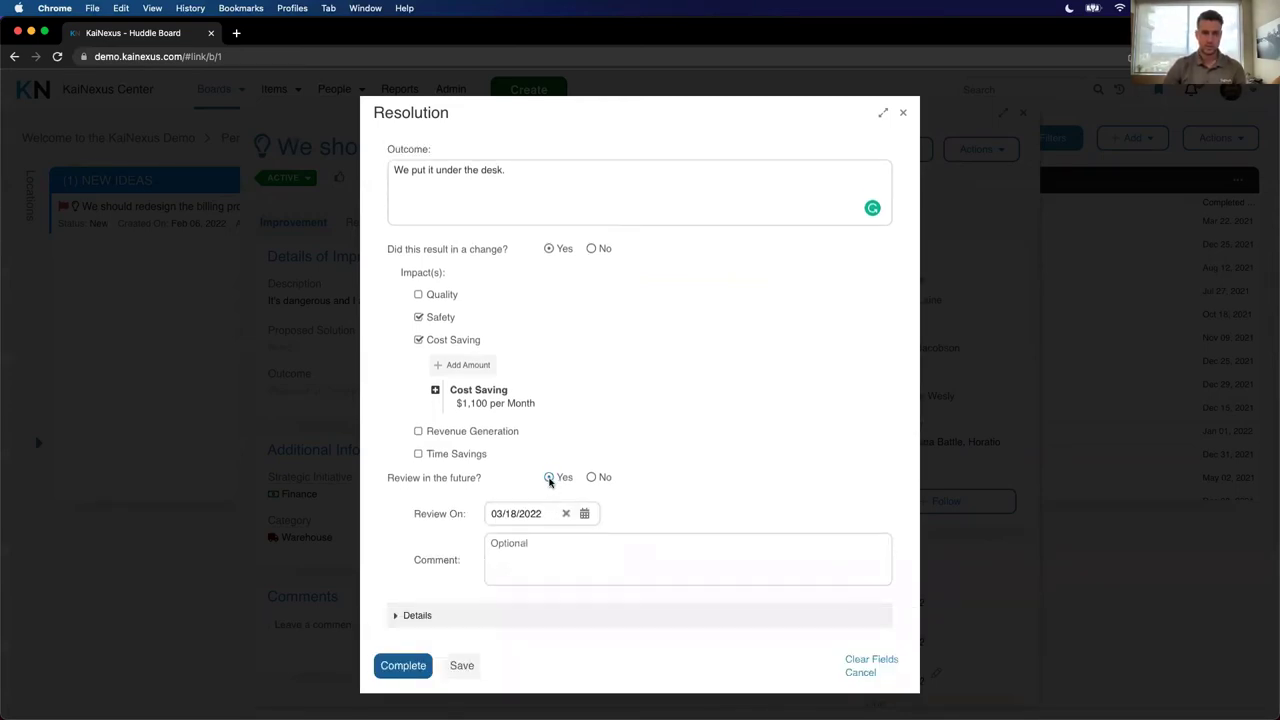
pyautogui.click(585, 514)
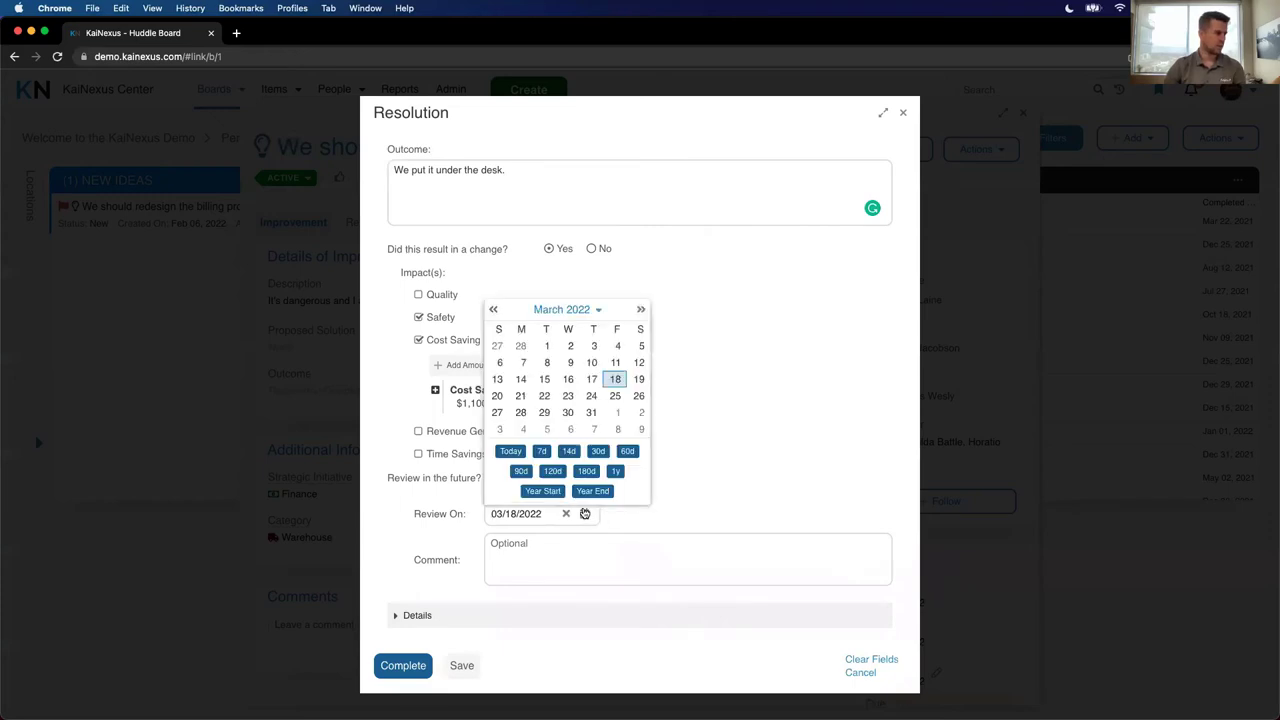
pyautogui.click(598, 451)
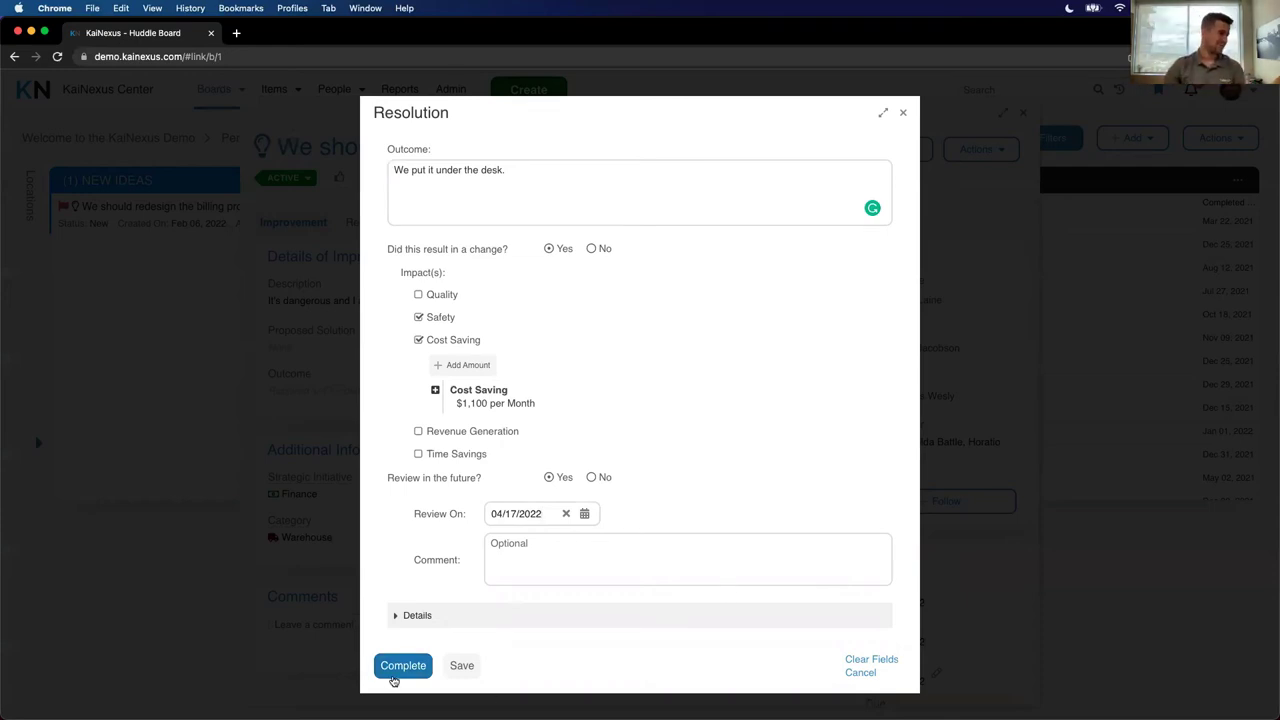
# - Notify New York and one more person by Email Now, then complete the trash-can item
pyautogui.click(403, 666)
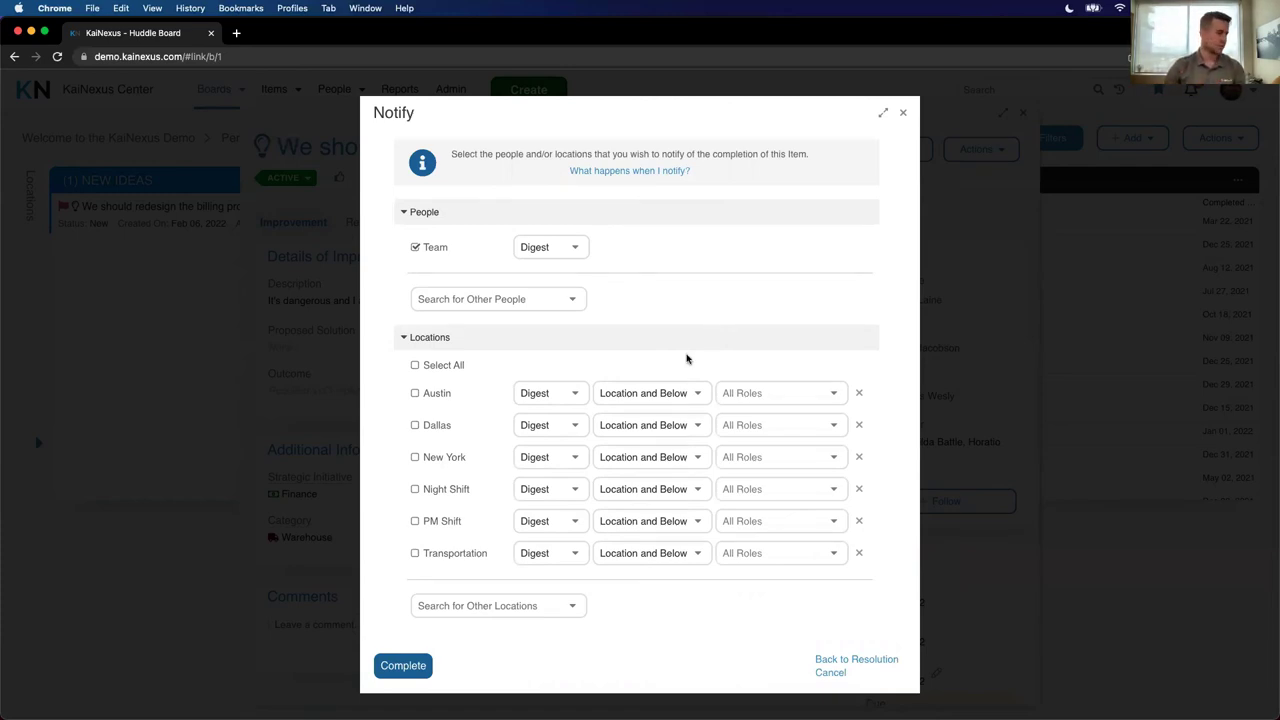
pyautogui.click(416, 458)
pyautogui.click(575, 305)
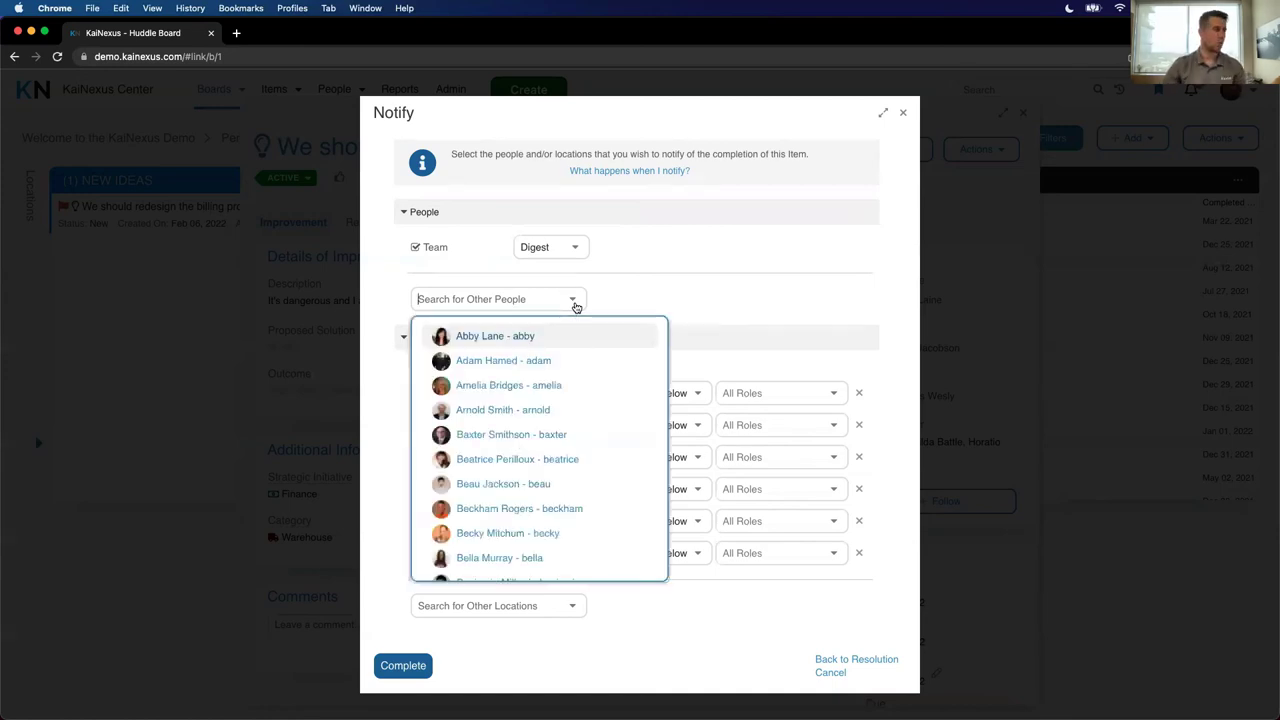
pyautogui.click(551, 414)
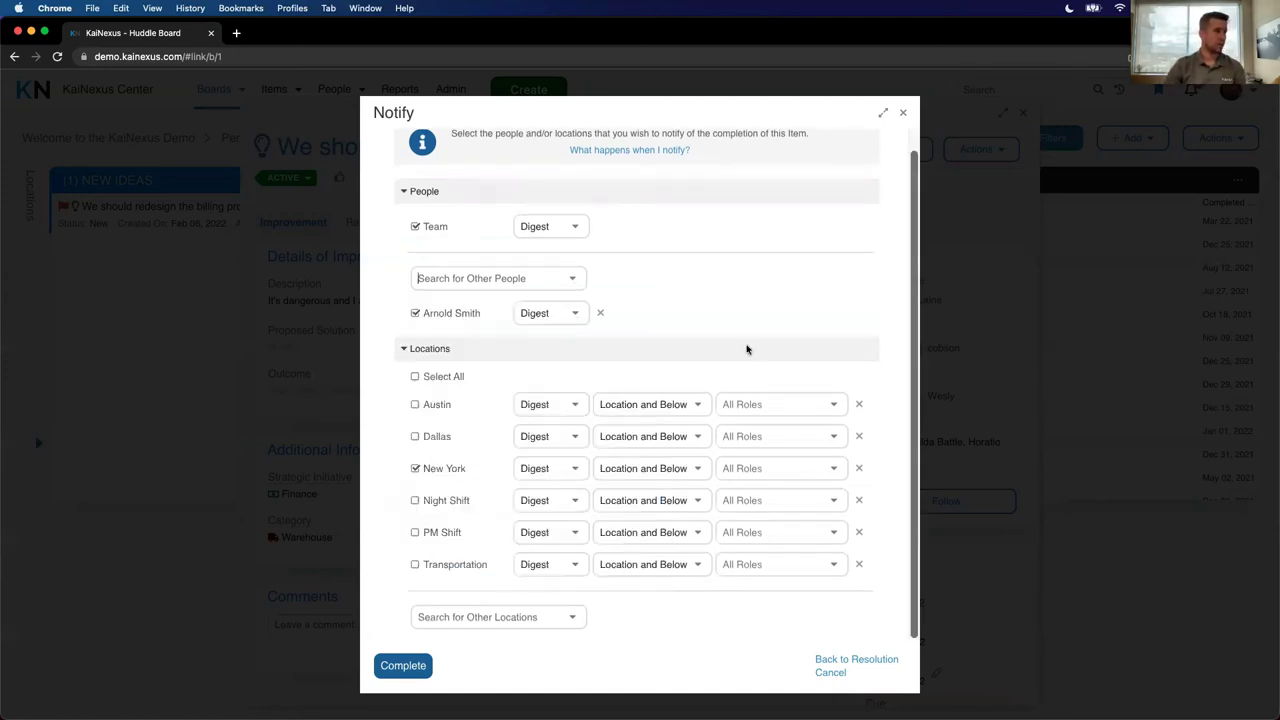
pyautogui.click(576, 317)
pyautogui.click(553, 373)
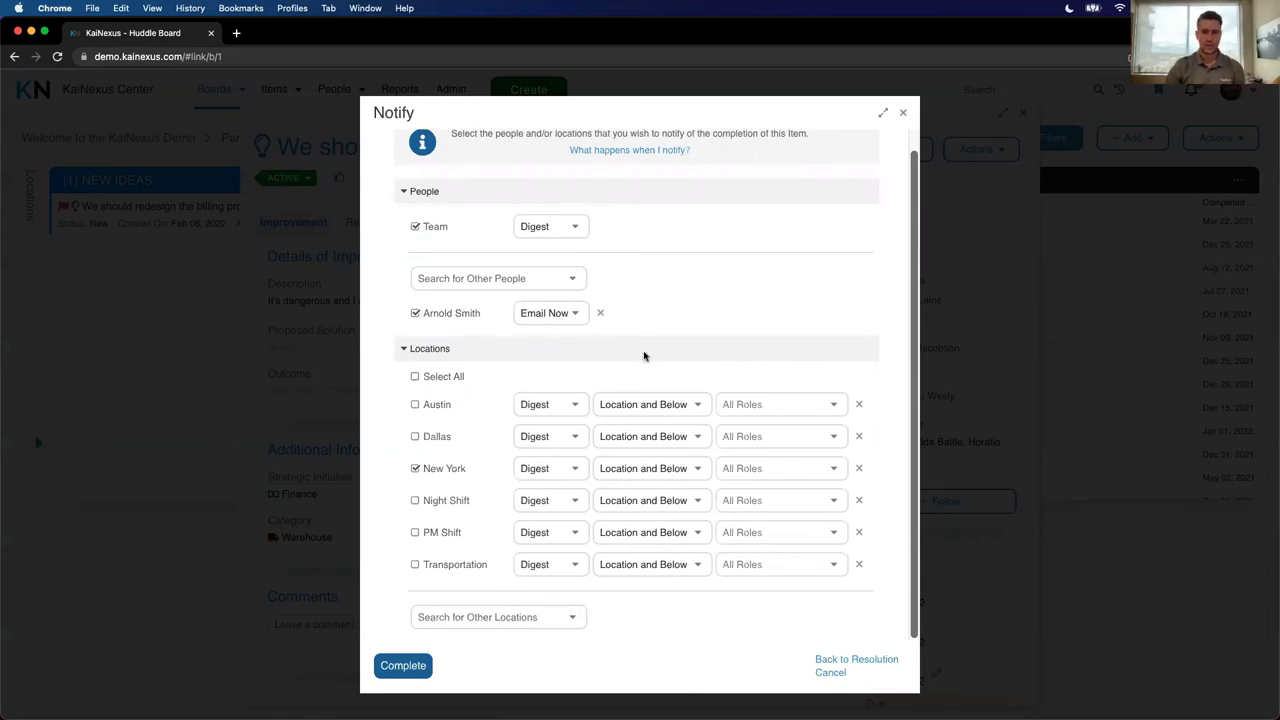
pyautogui.click(400, 667)
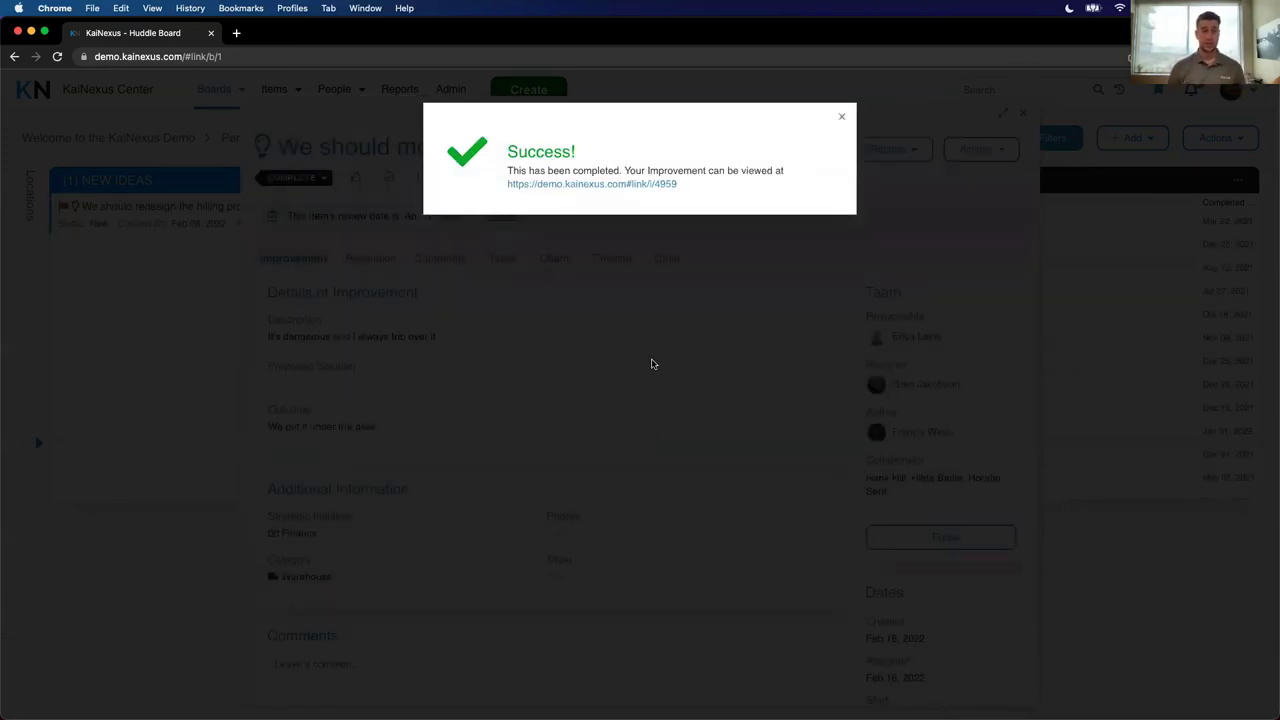
# - Dismiss the success message, review the Apr 17, 2022 review date, and bring up the item's Actions list
pyautogui.click(841, 116)
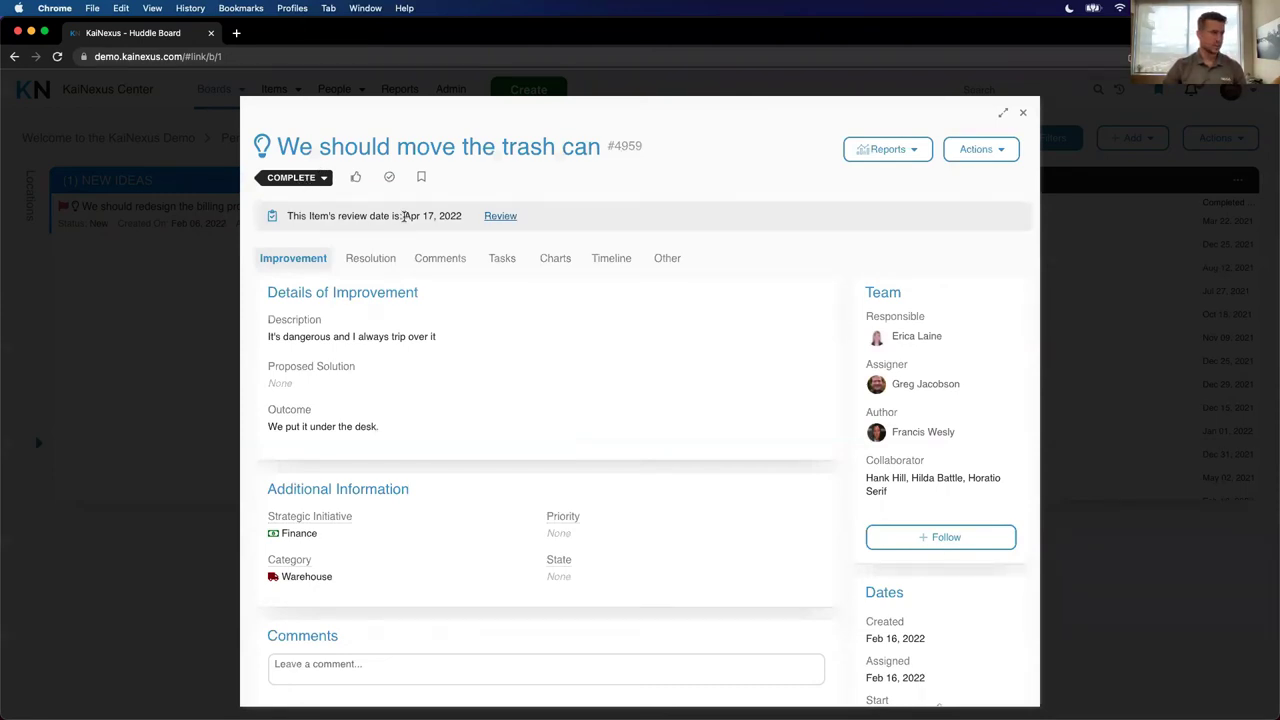
pyautogui.moveTo(403, 216); pyautogui.dragTo(460, 216)
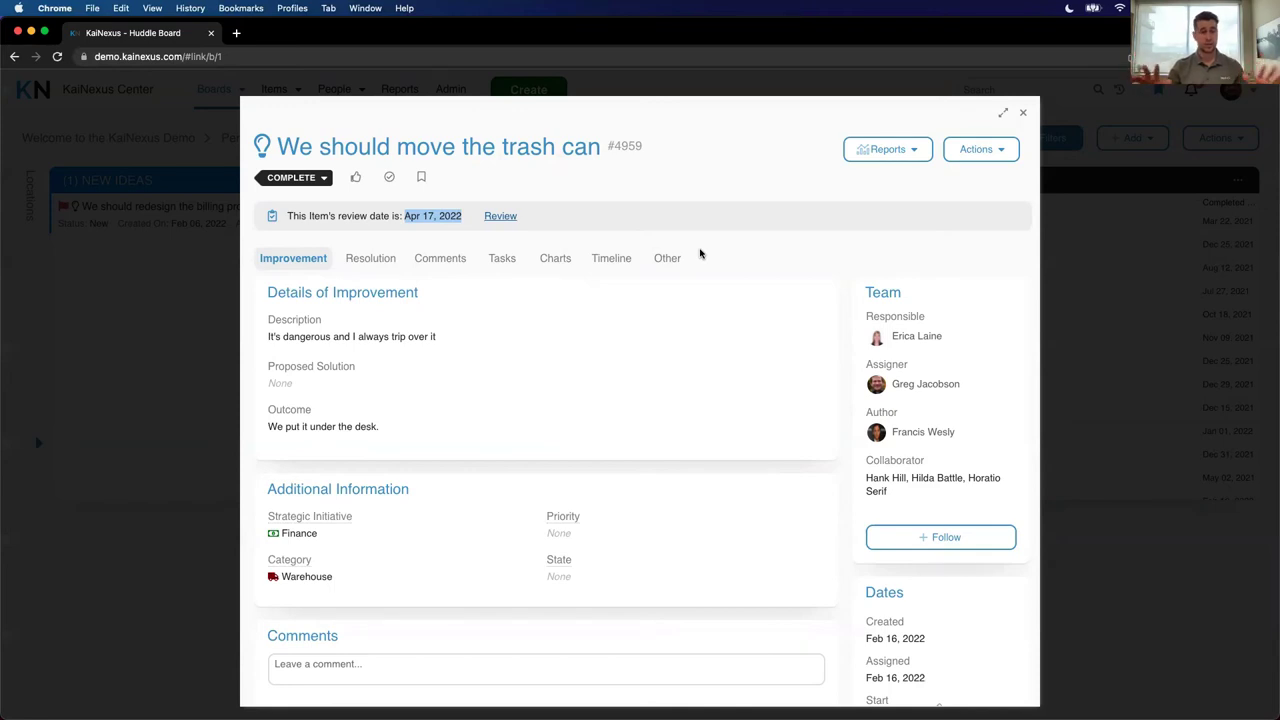
pyautogui.click(826, 257)
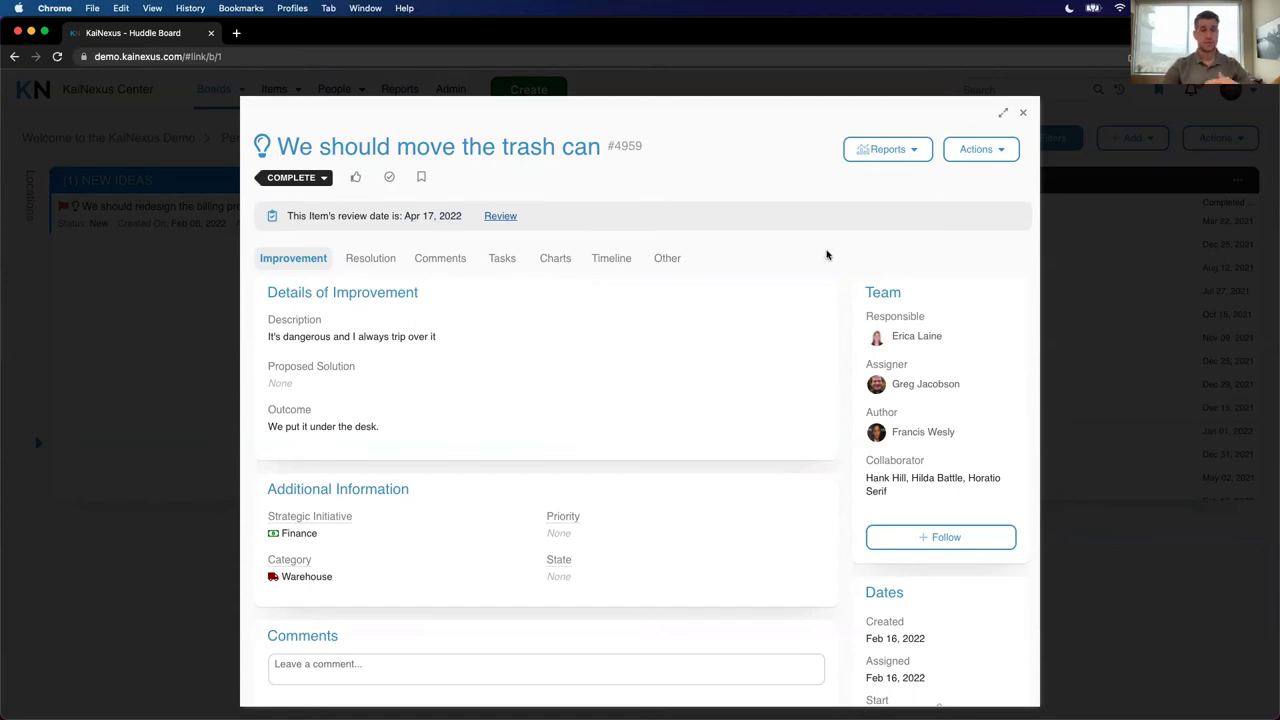
pyautogui.click(986, 151)
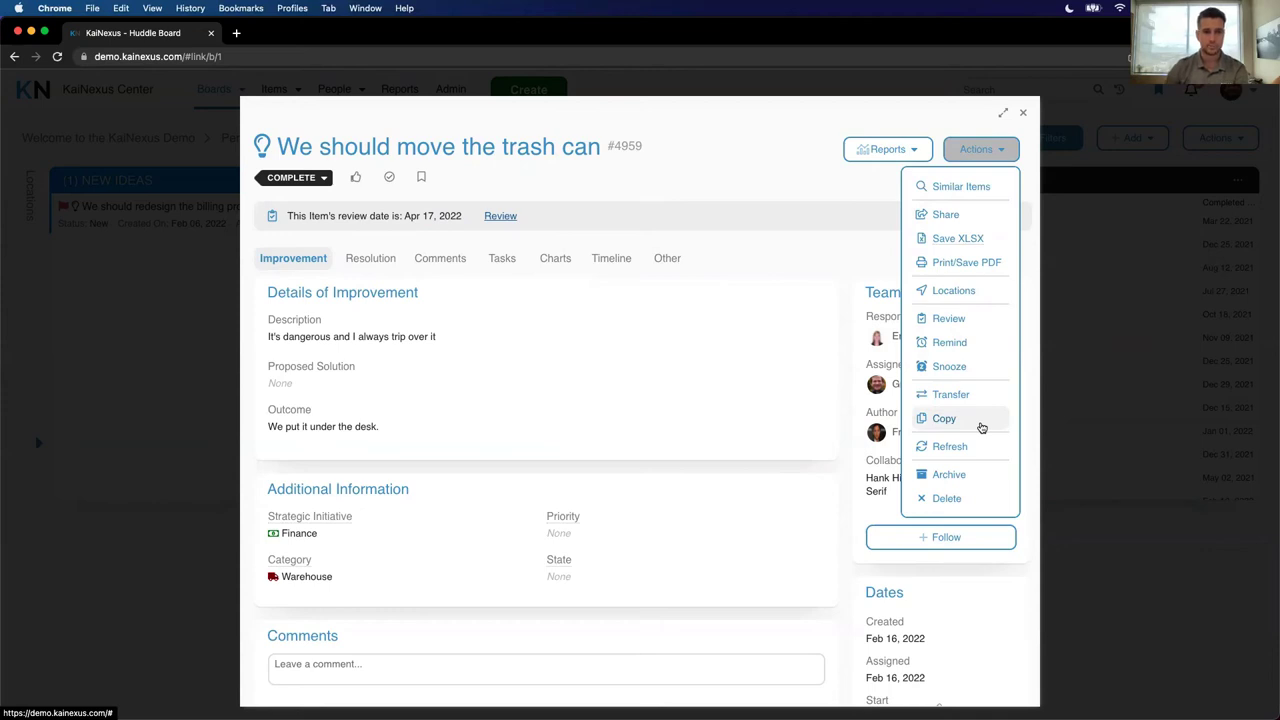
# - Close the trash-can item window to return to the Huddle Board
pyautogui.click(1023, 113)
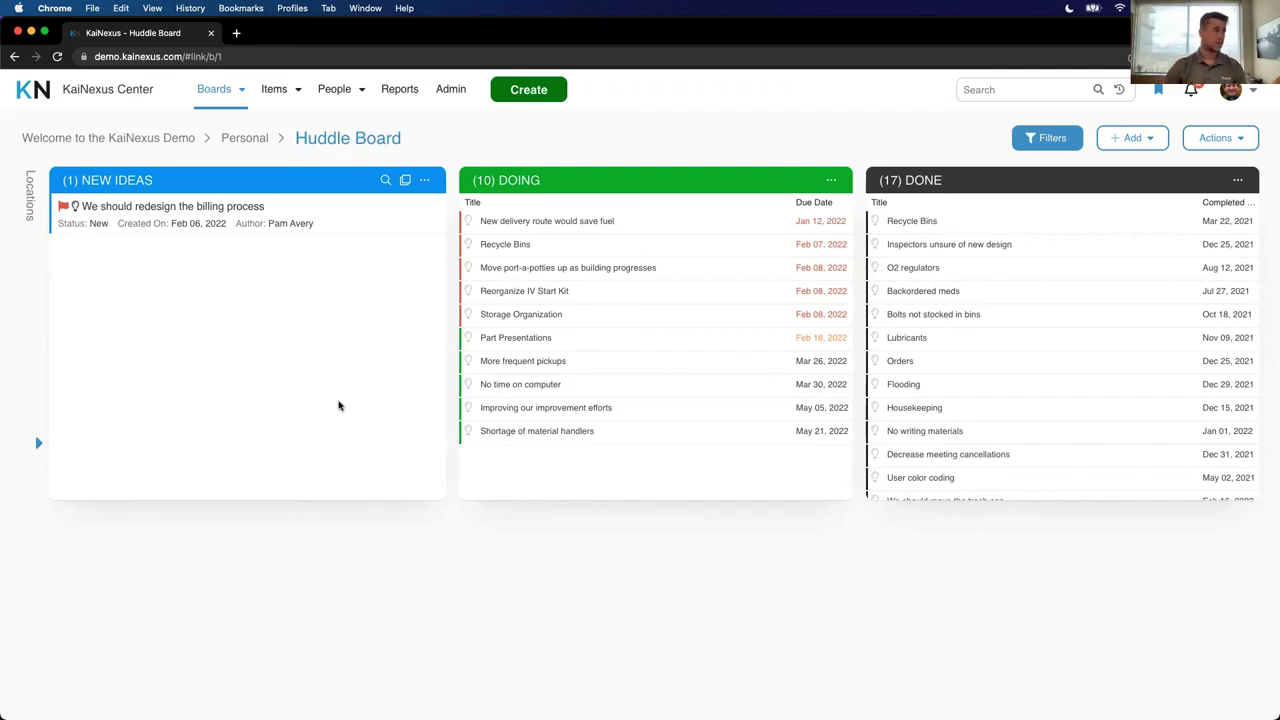
# - Open Boards > Welcome to the KaiNexus Demo > Personal > Team Results, with Locations collapsed
pyautogui.click(243, 96)
pyautogui.moveTo(380, 160)
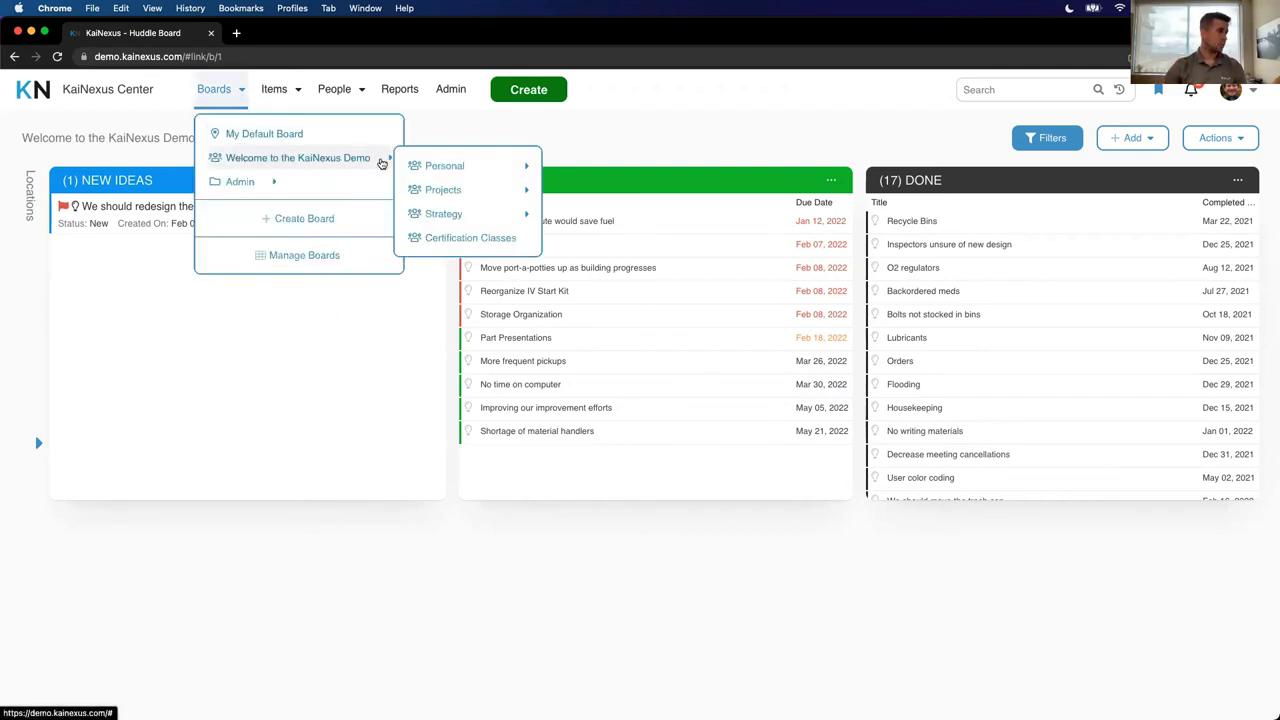
pyautogui.moveTo(442, 165)
pyautogui.click(559, 202)
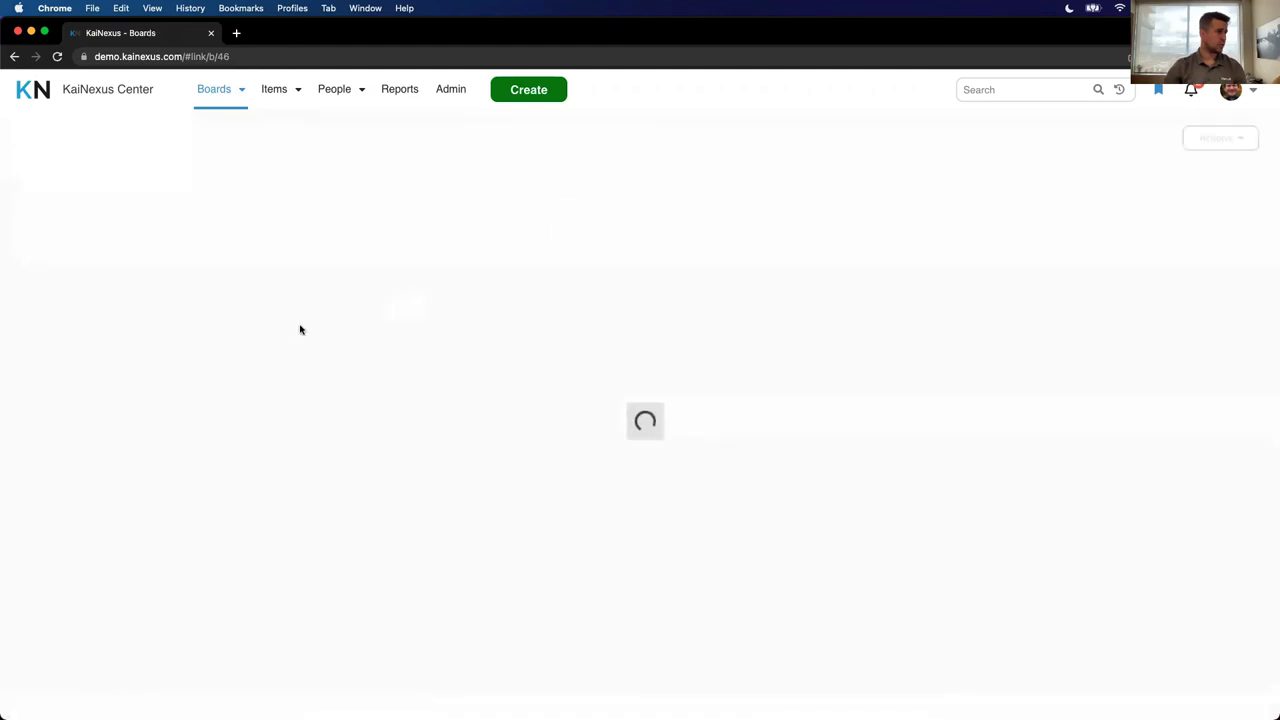
pyautogui.click(205, 443)
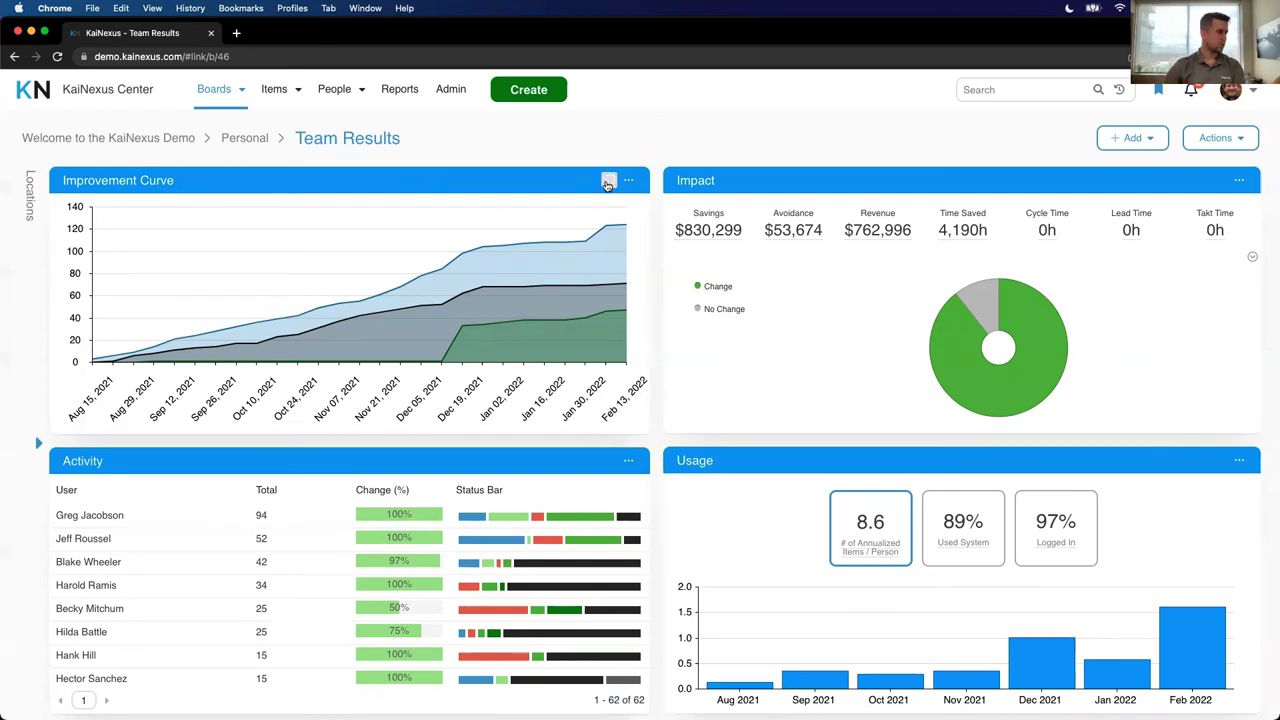
pyautogui.click(607, 182)
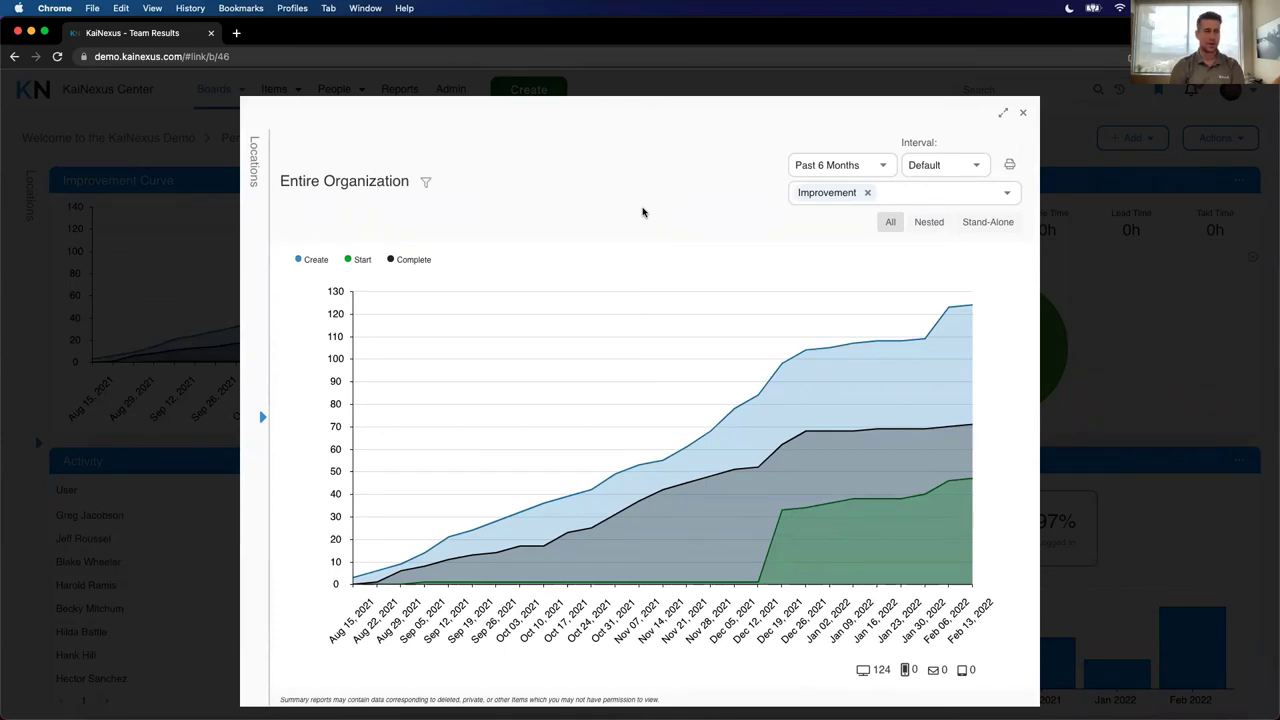
pyautogui.moveTo(565, 496)
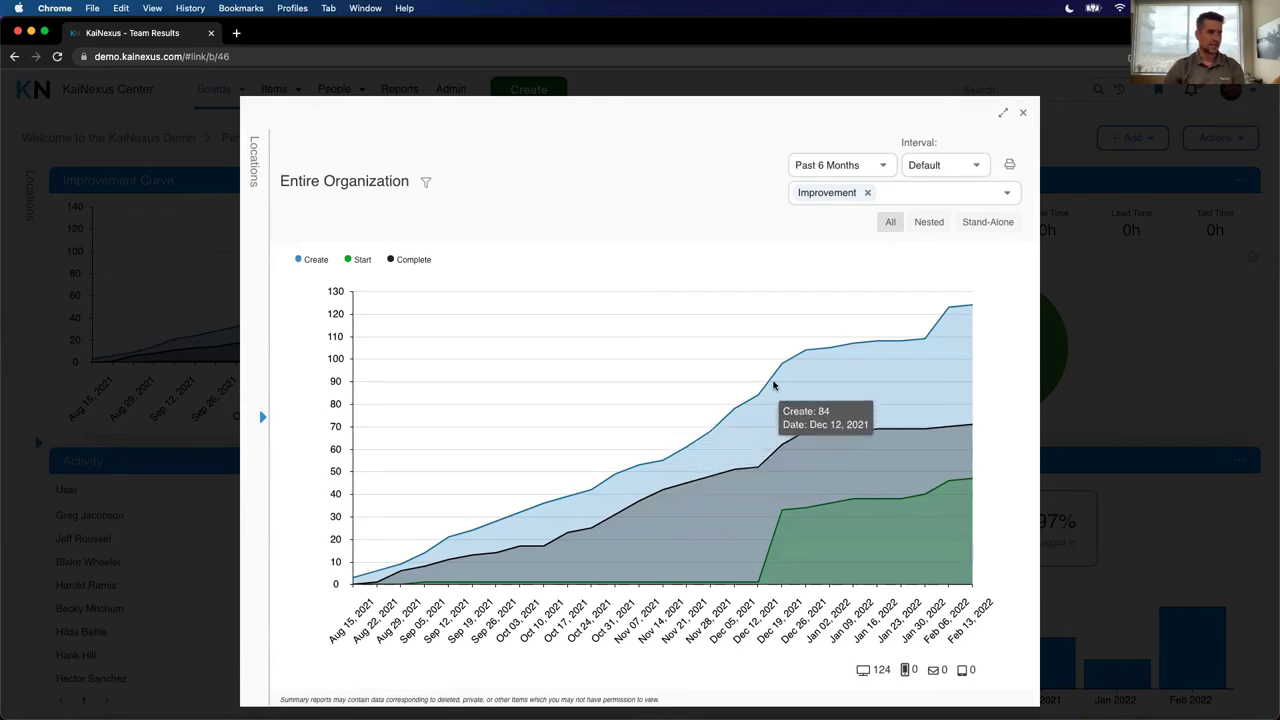
pyautogui.moveTo(803, 440)
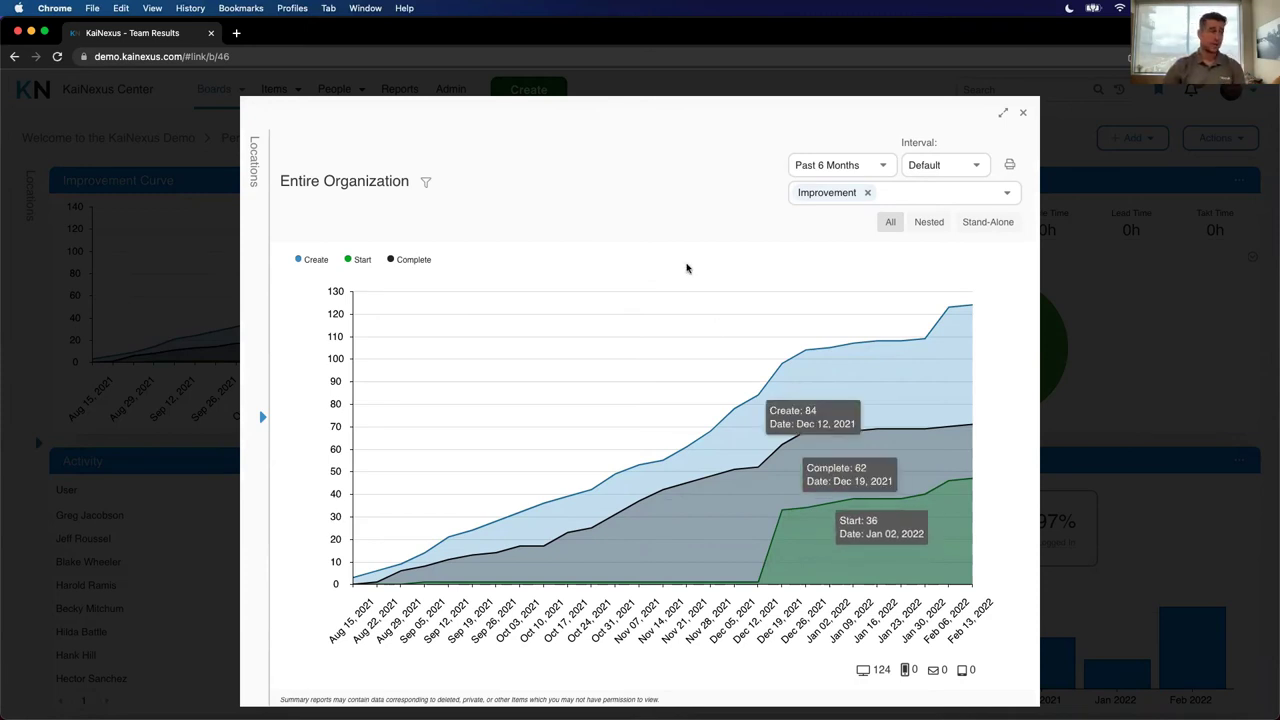
pyautogui.press('Tab')
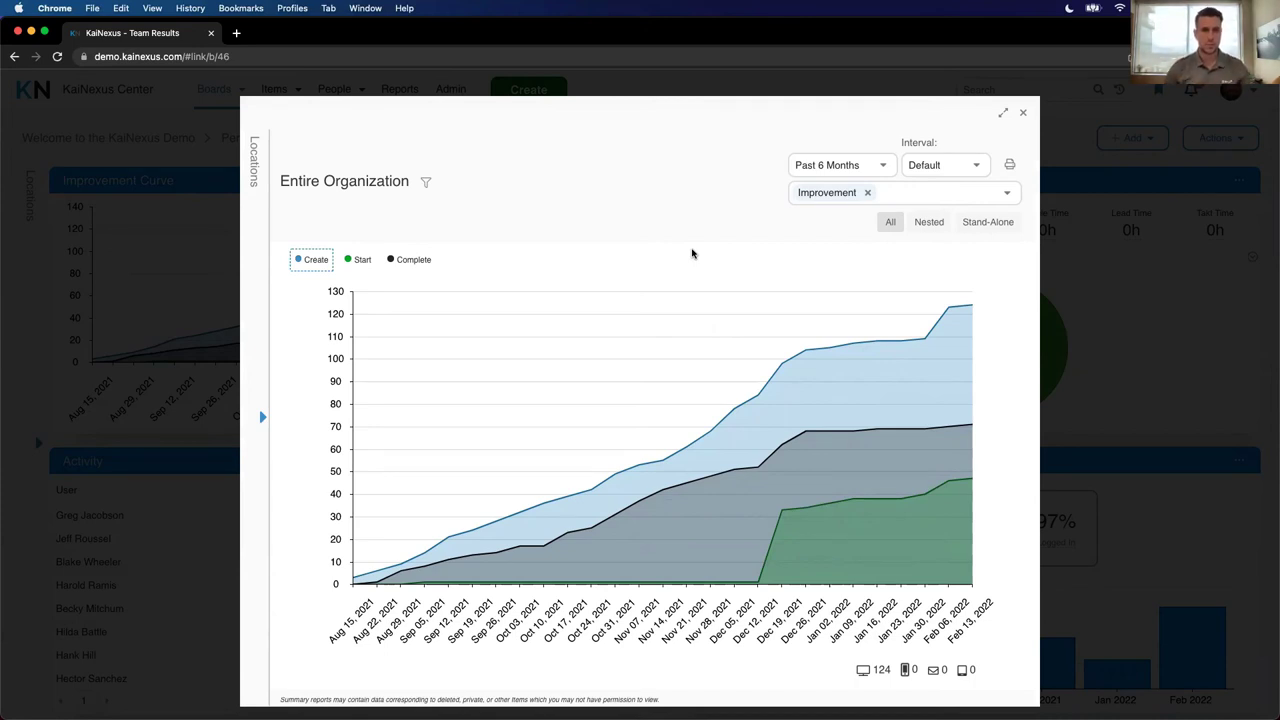
pyautogui.press('Escape')
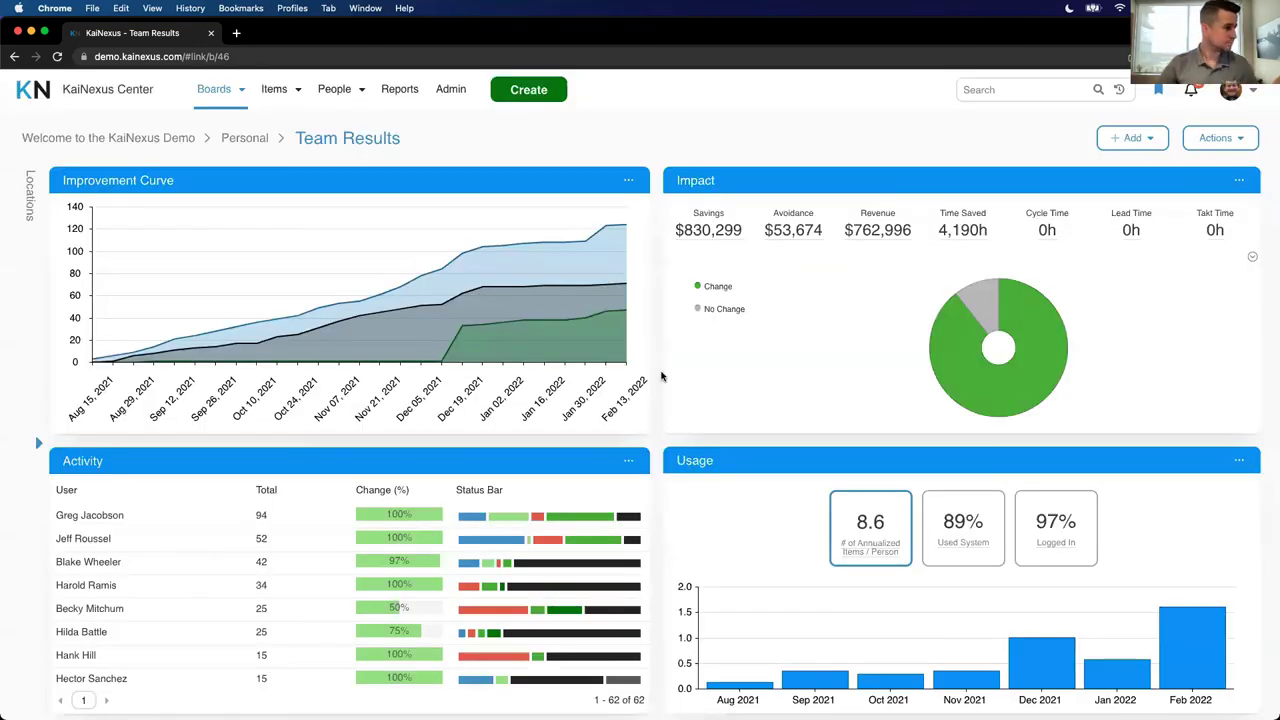
pyautogui.click(608, 464)
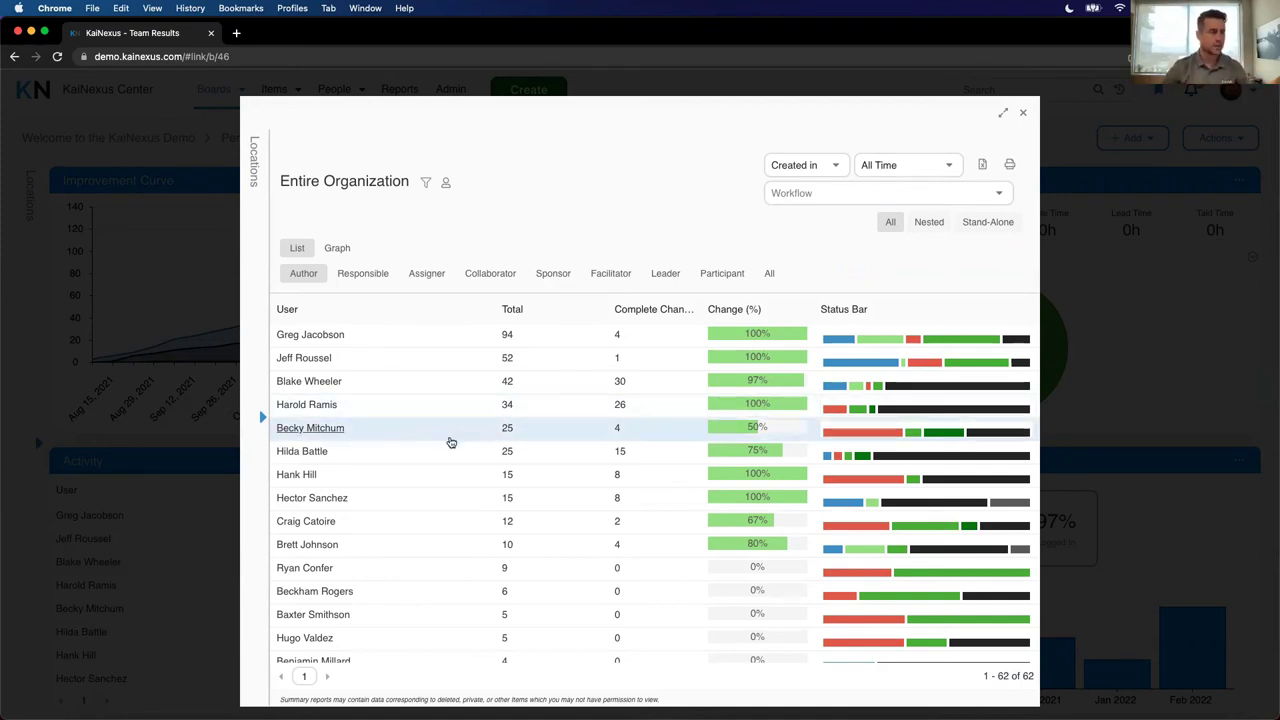
pyautogui.scroll(-10, 452, 440)
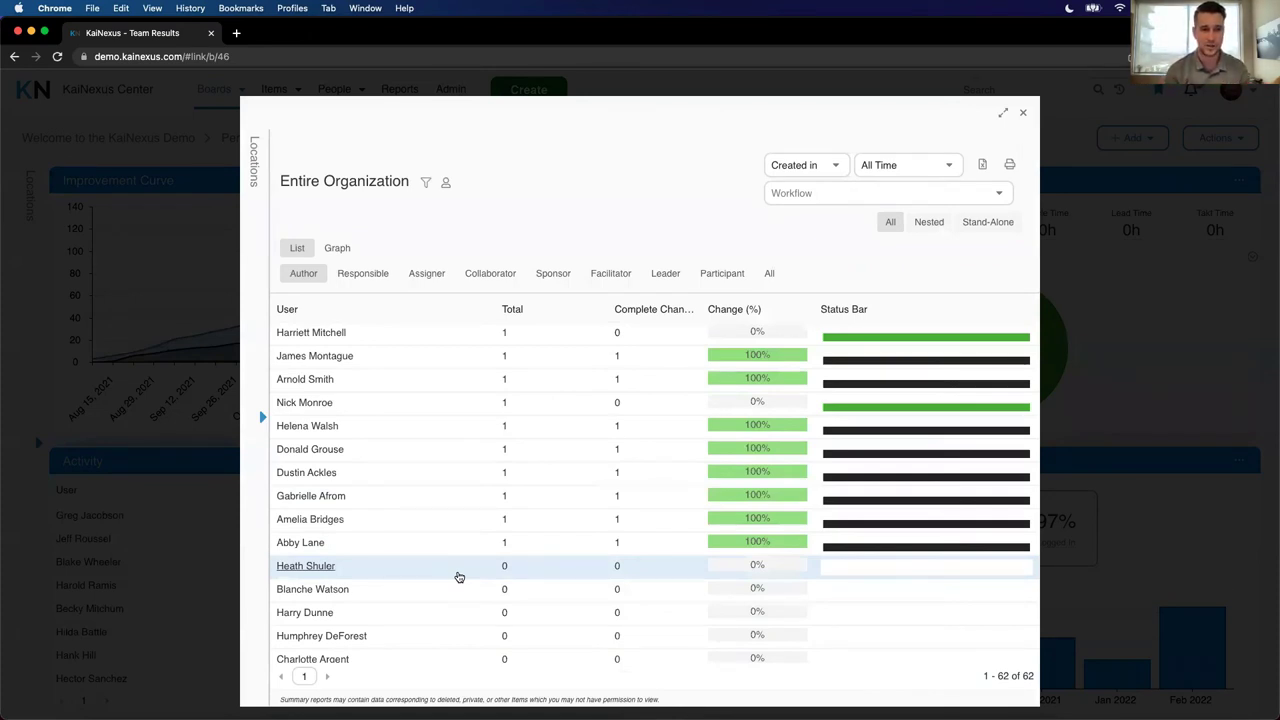
pyautogui.press('Escape')
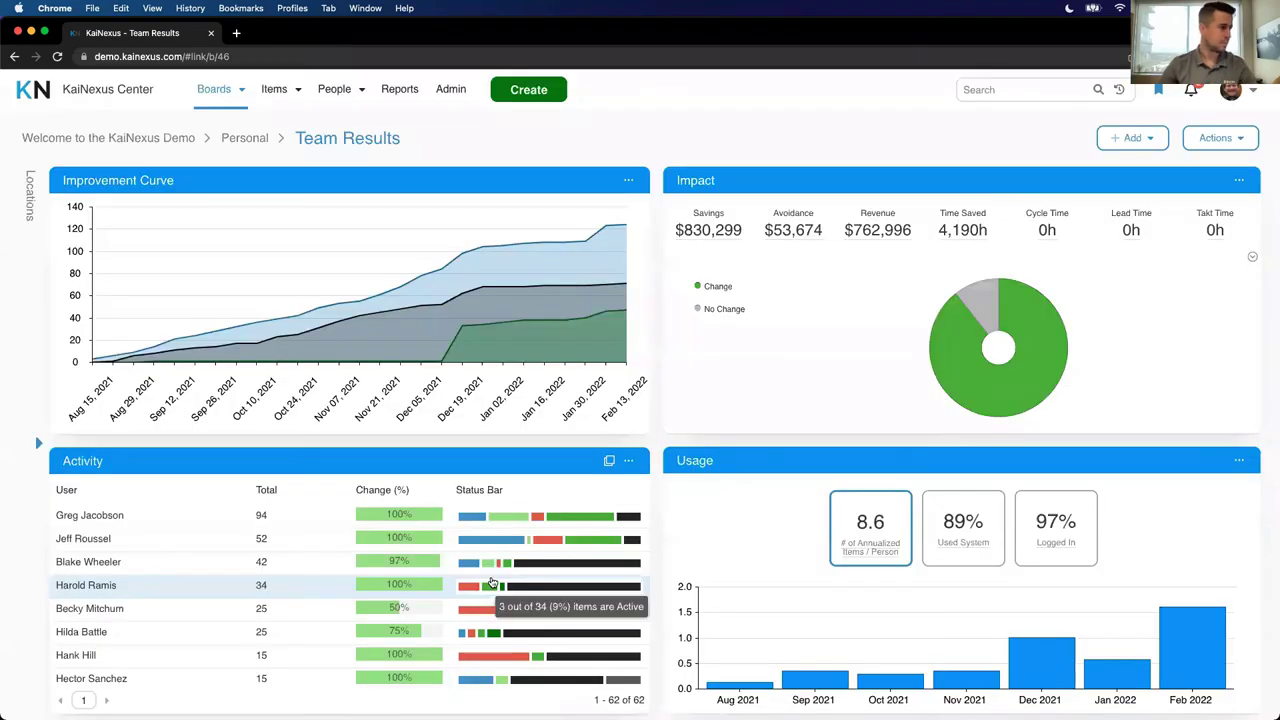
pyautogui.click(1220, 460)
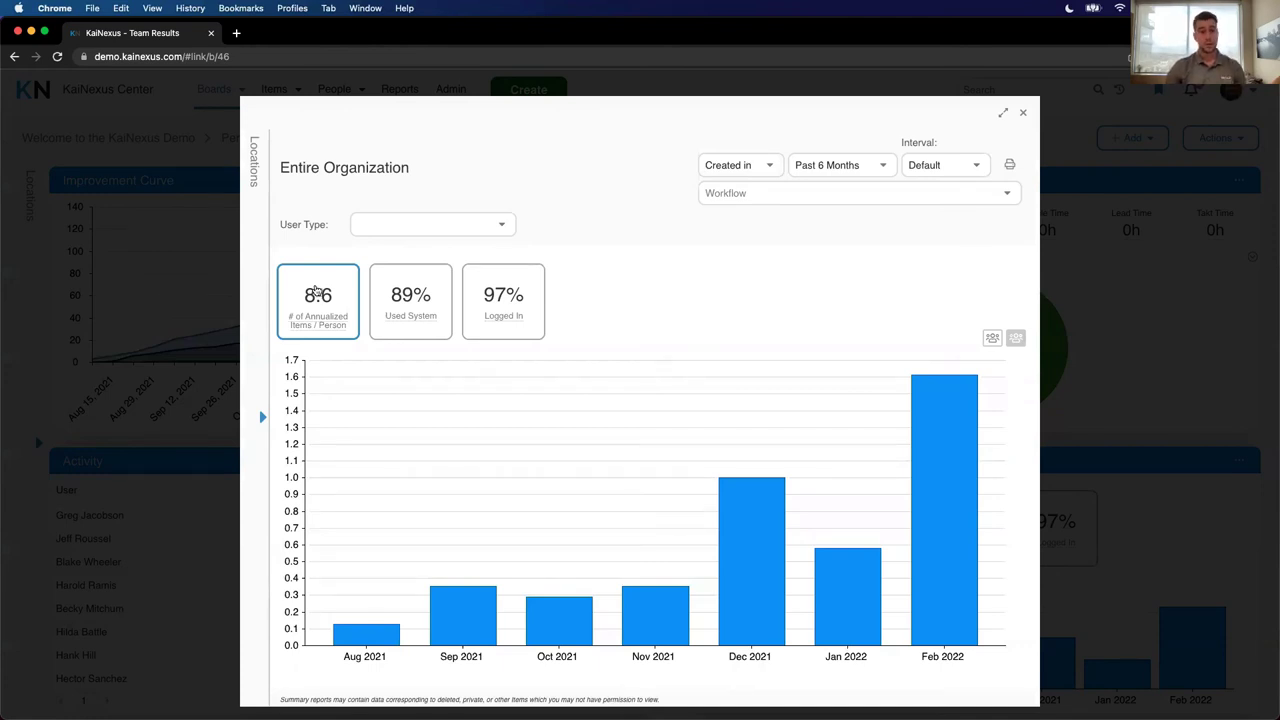
pyautogui.click(413, 291)
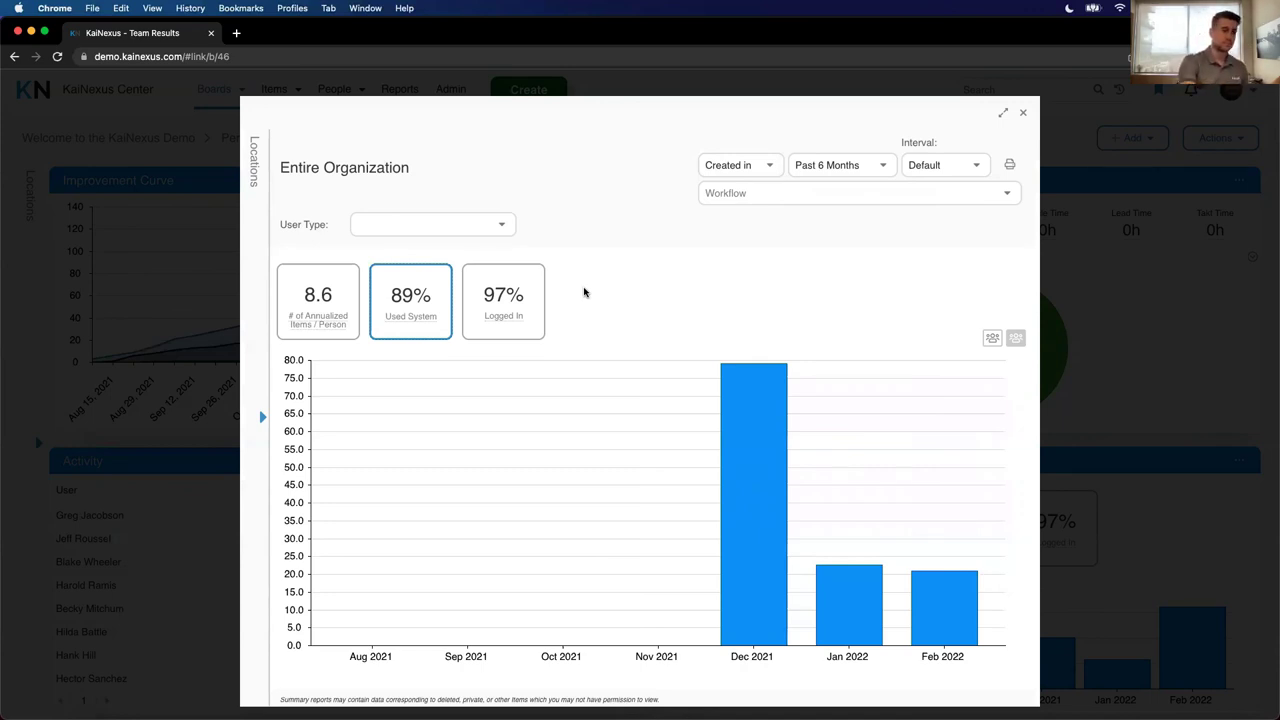
pyautogui.press('Escape')
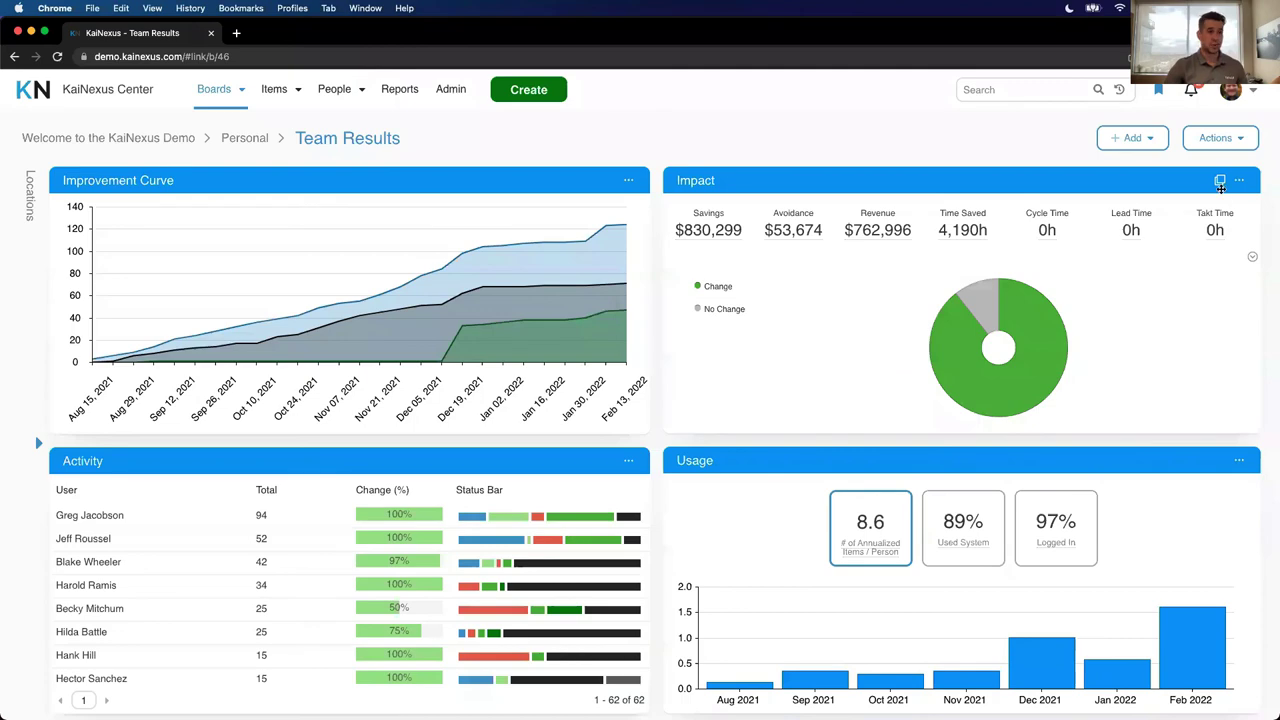
pyautogui.click(1221, 186)
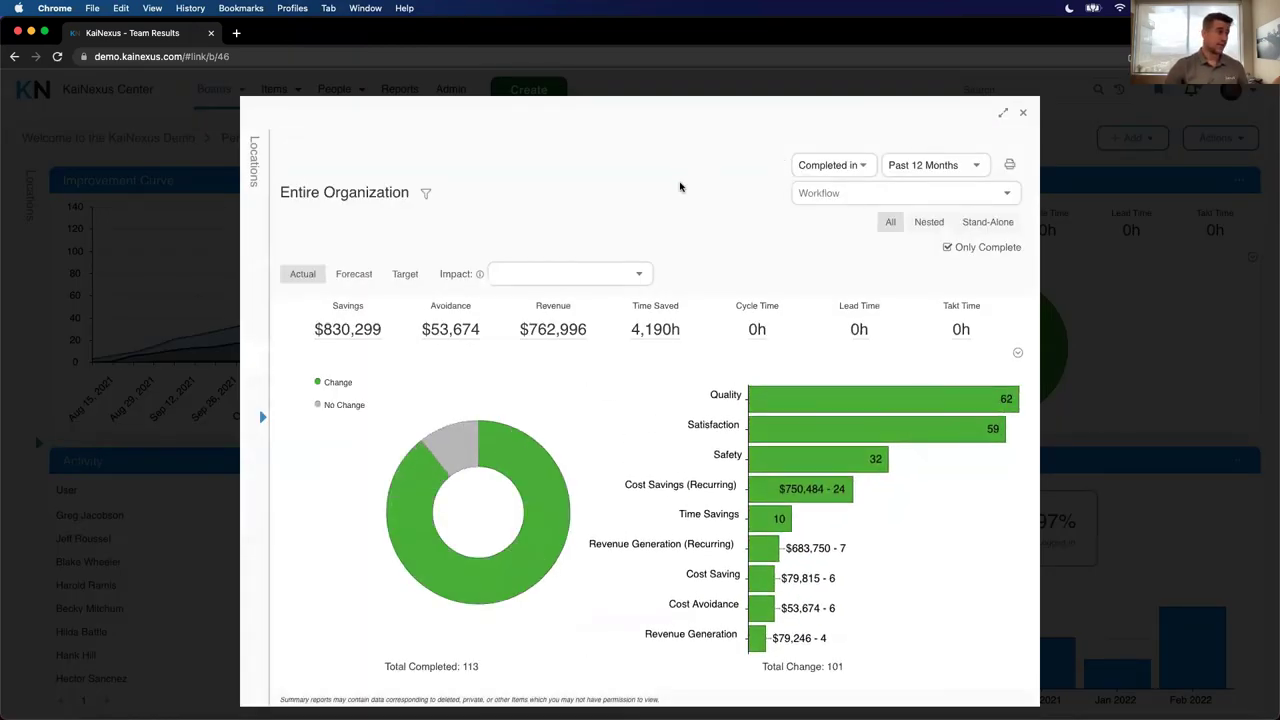
pyautogui.click(1003, 112)
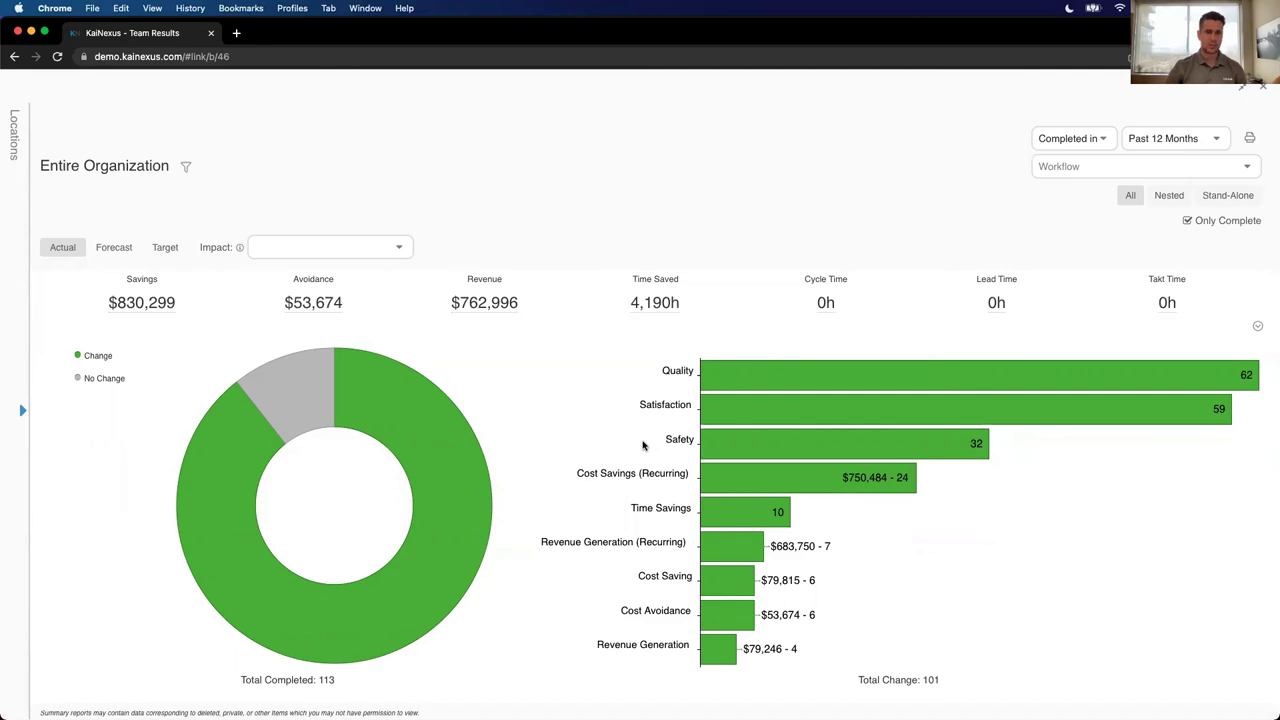
pyautogui.moveTo(331, 380)
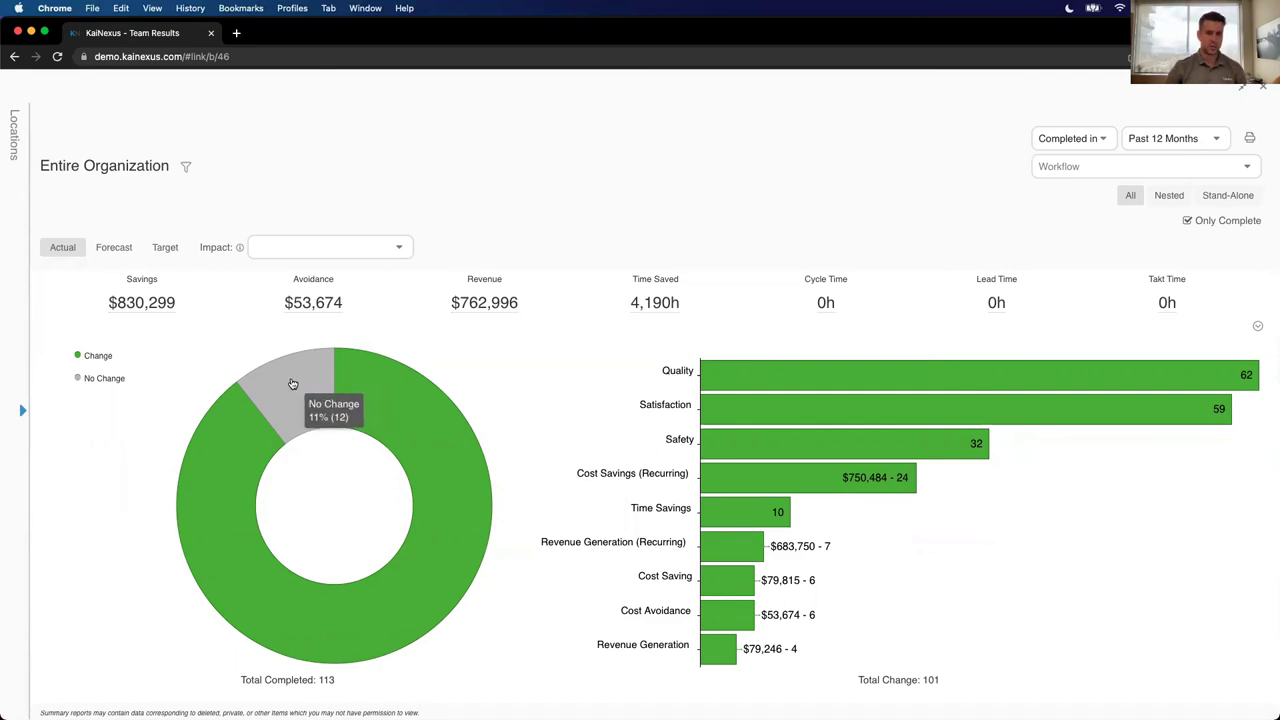
pyautogui.click(290, 382)
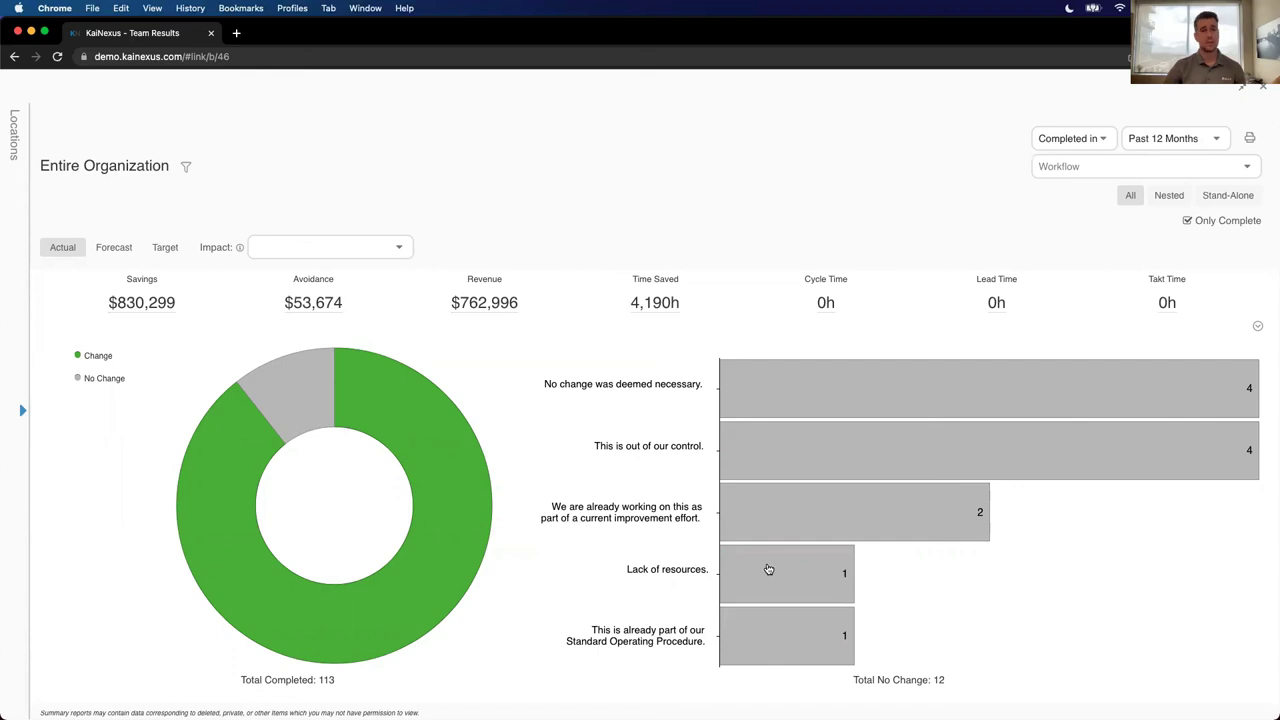
pyautogui.click(482, 546)
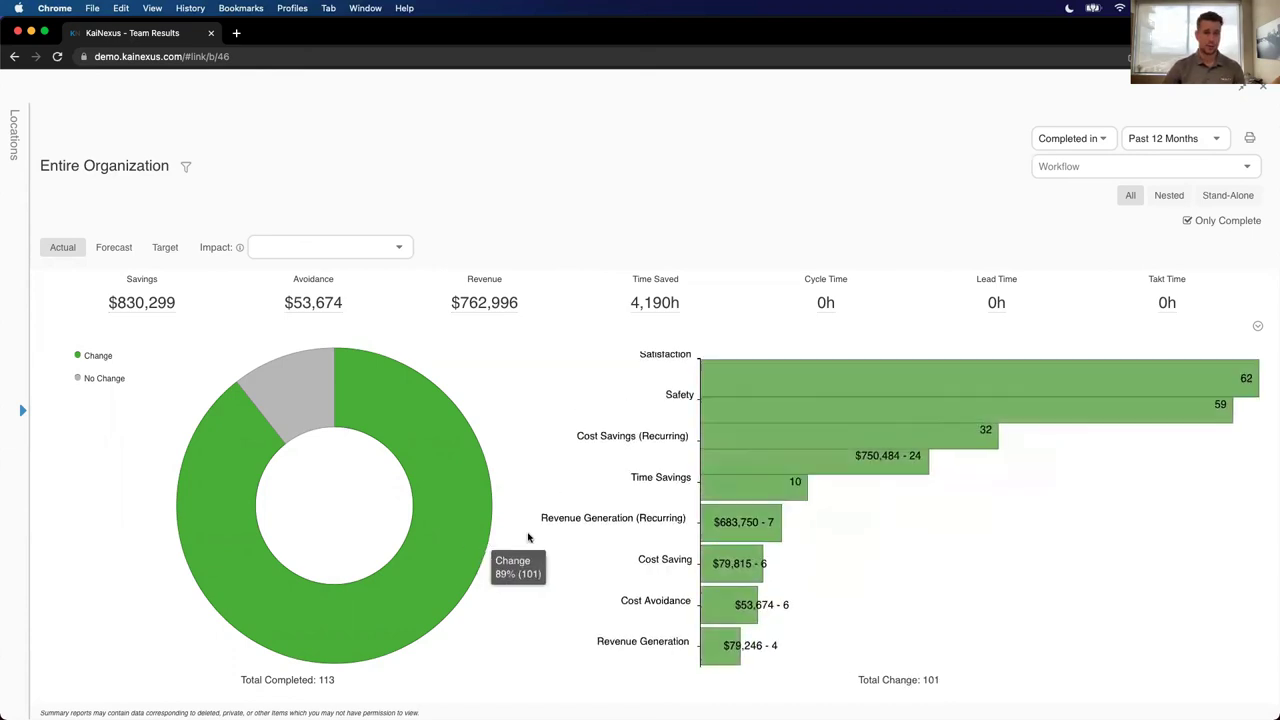
# - Close the Impact report, show the Locations panel, and expand Locations to list its cities
pyautogui.press('Escape')
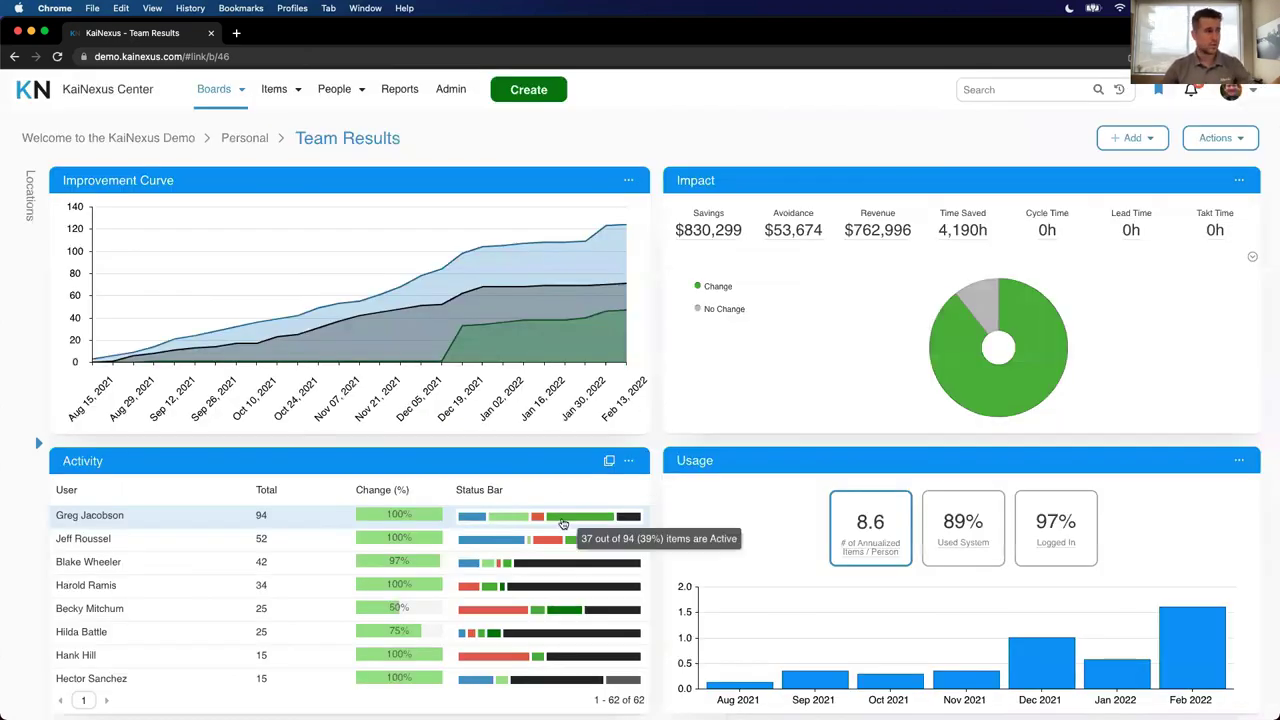
pyautogui.click(37, 446)
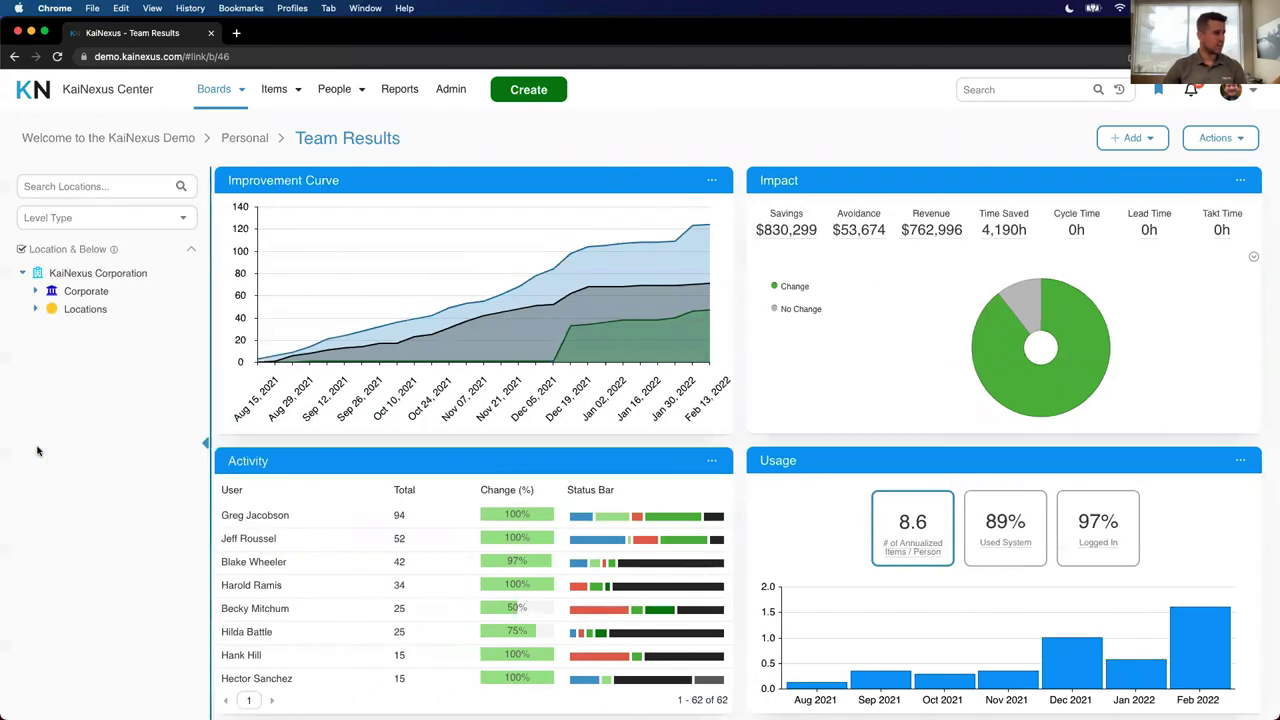
pyautogui.click(35, 309)
pyautogui.click(35, 291)
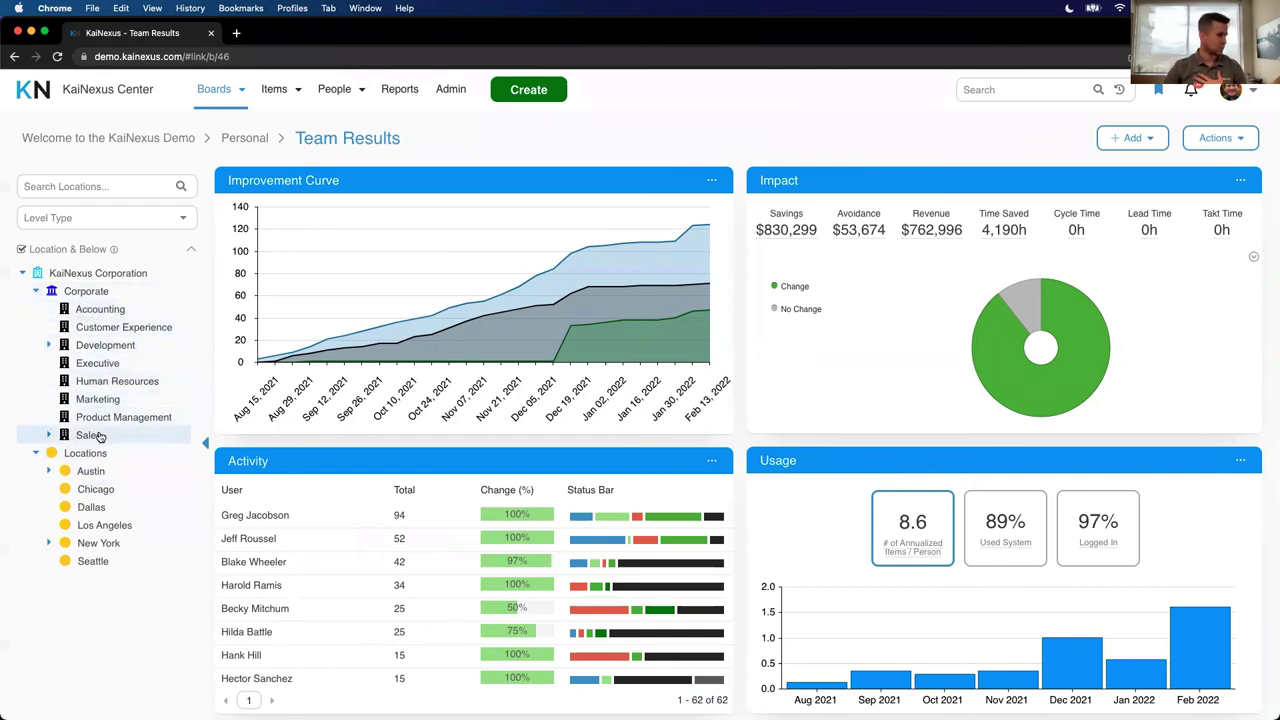
pyautogui.click(36, 291)
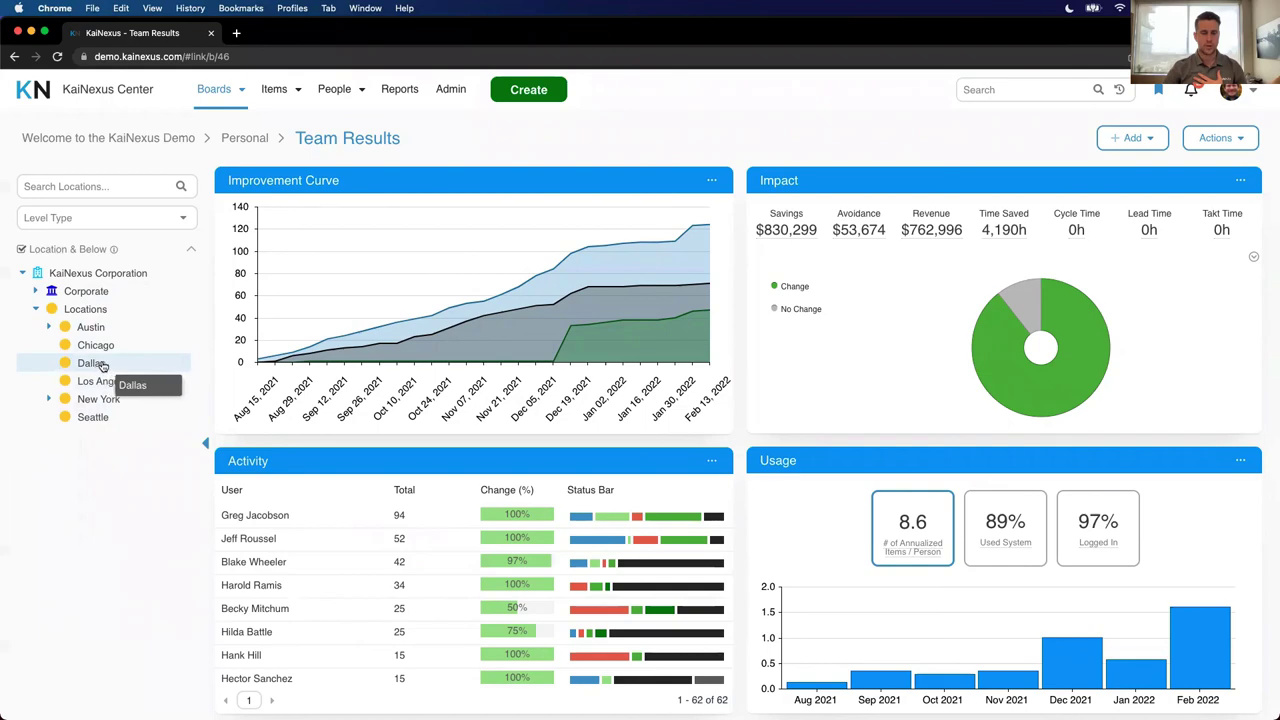
# - Select Dallas in the location tree to filter the Team Results reports
pyautogui.click(102, 366)
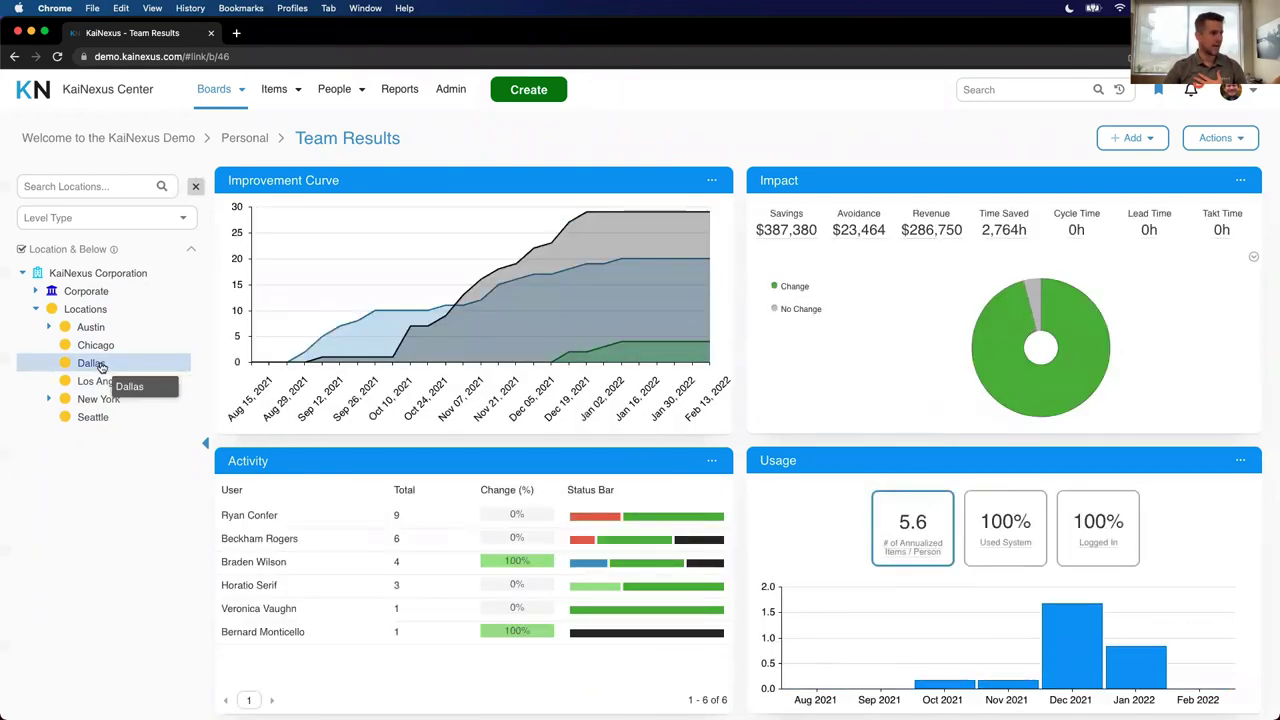